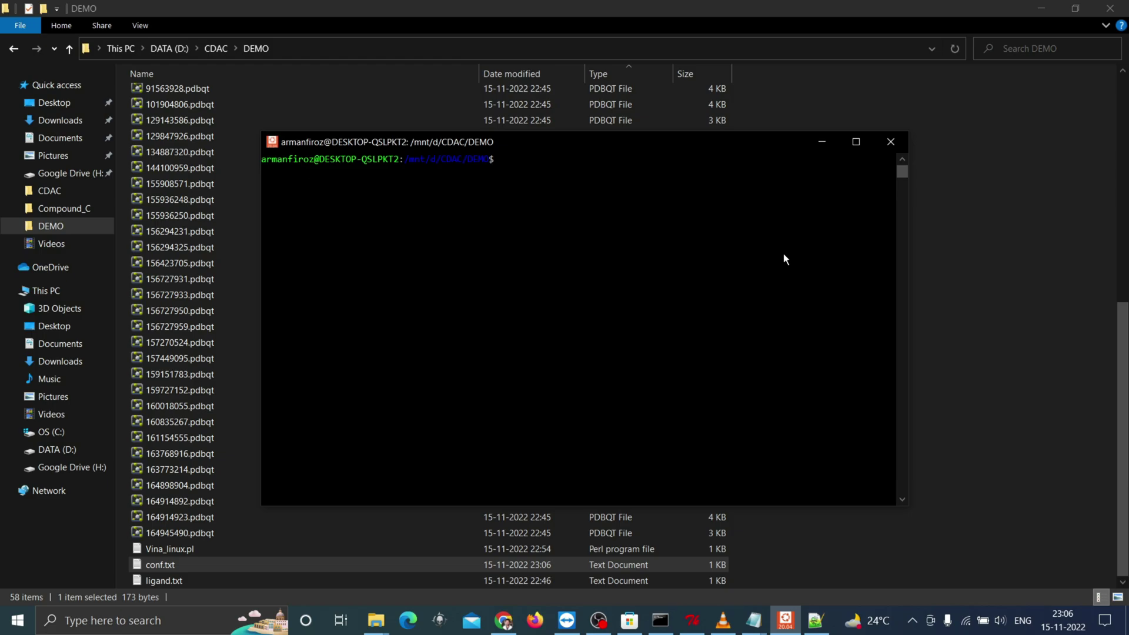
- Run perl Vina_linux.pl with ligand.txt as the ligand list to dock every compound
type("perl Vina_linux.pl")
key("Return")
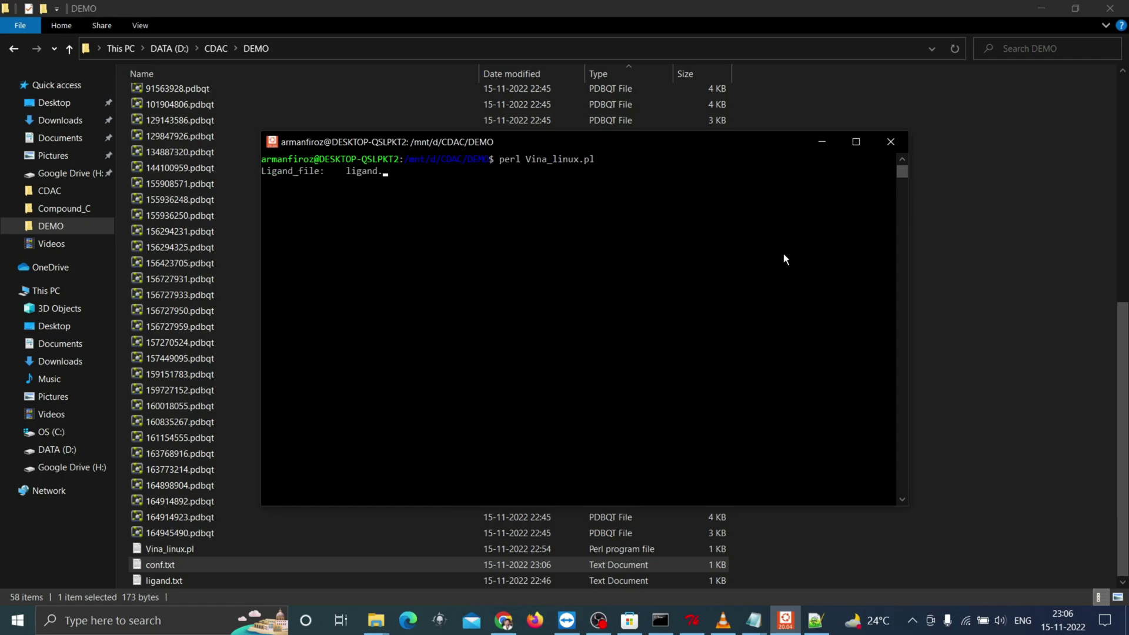
key("Return")
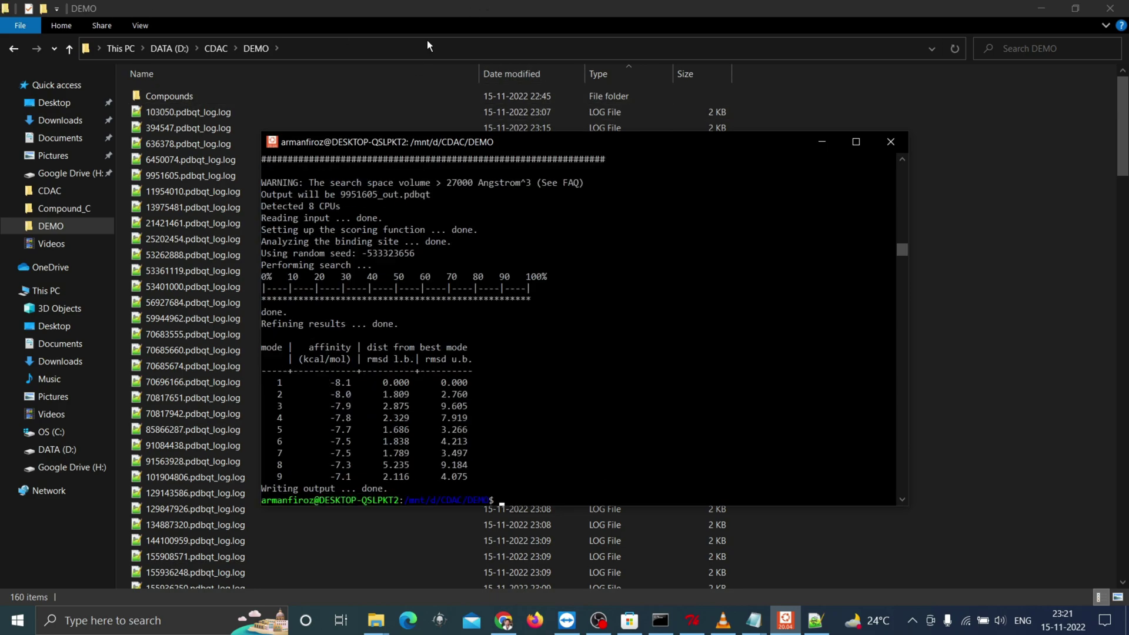
- Review the binding affinities in the 103050 docking log, then close it
left_click_drag(390, 138, 525, 119)
double_click(243, 111)
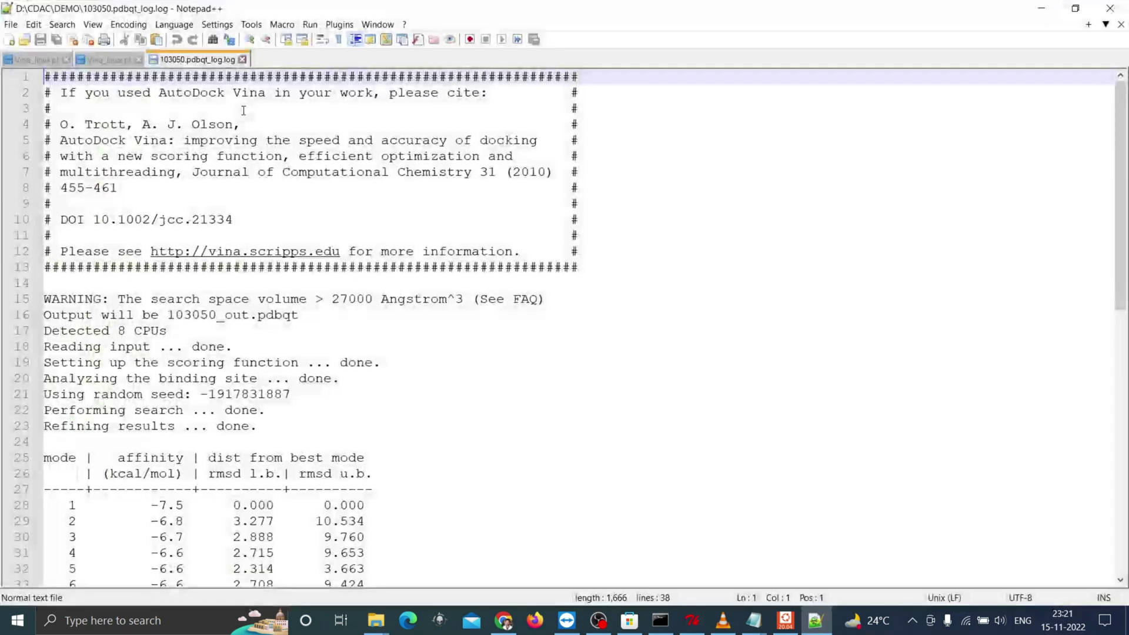
scroll(296, 271, "down", 6)
scroll(296, 271, "up", 6)
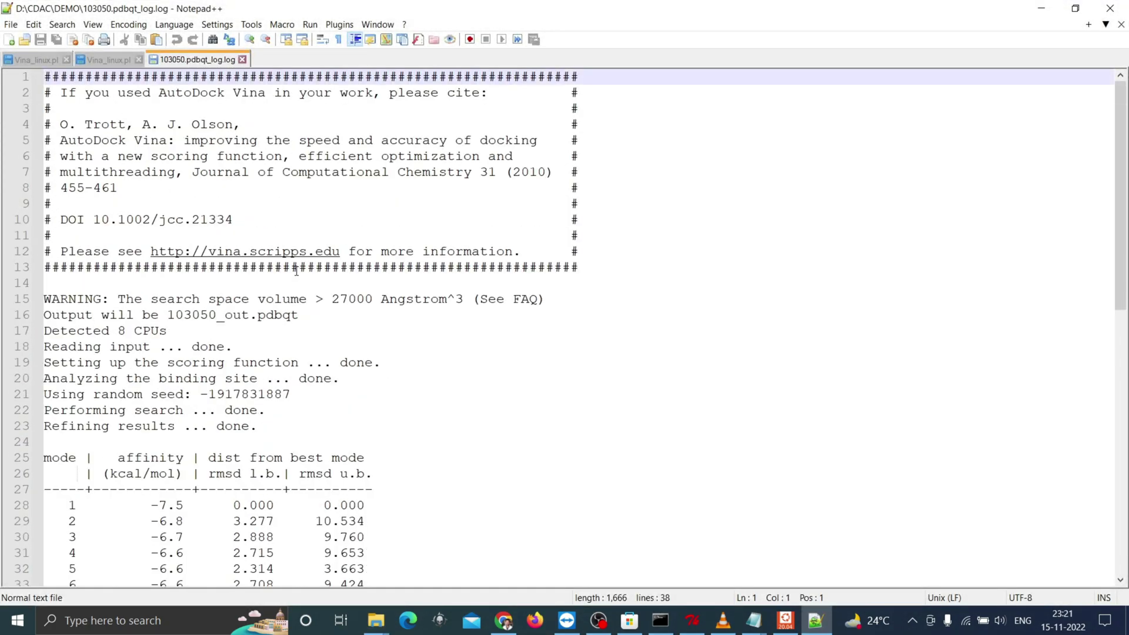
left_click(1110, 8)
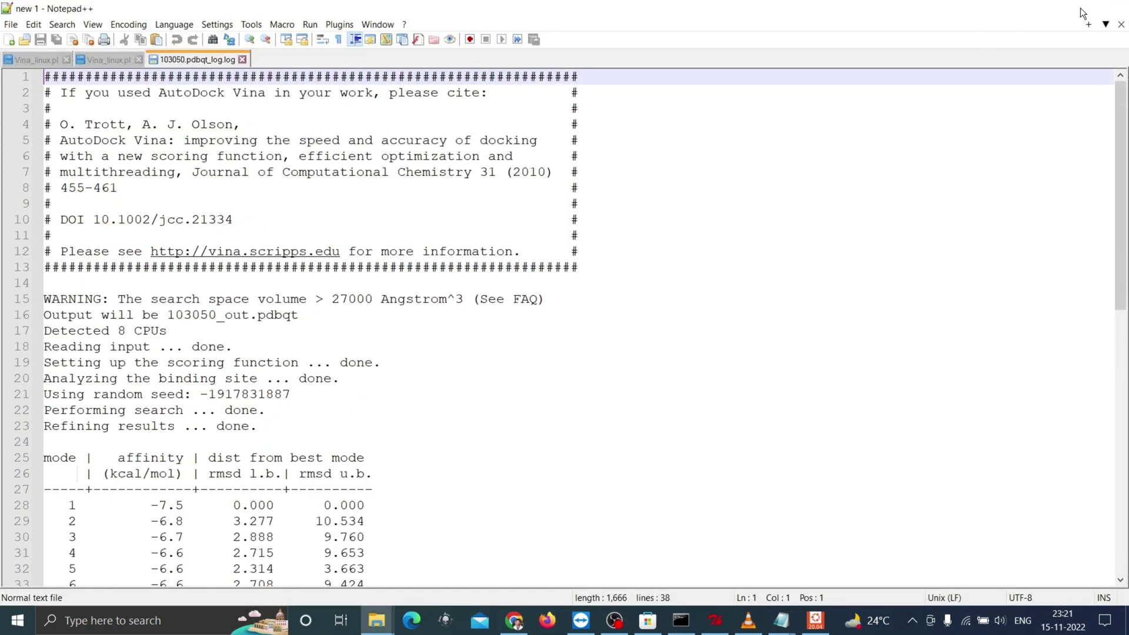
- Review the 636378 docking log, whose best affinity is -8.7 kcal/mol, then close it
double_click(232, 144)
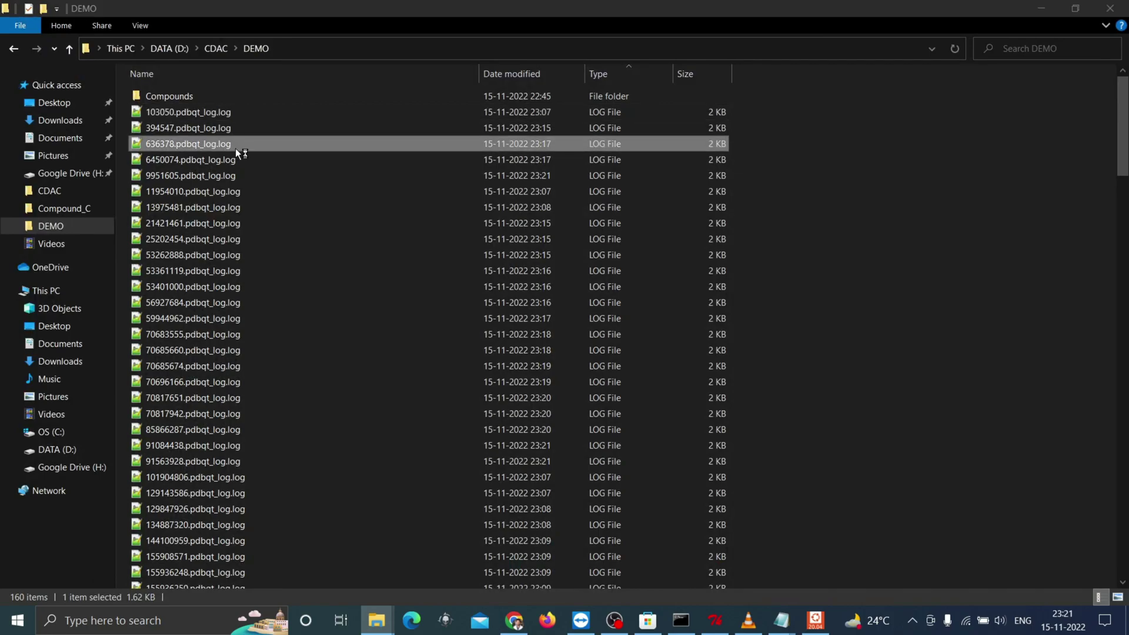
scroll(284, 170, "down", 10)
scroll(285, 170, "up", 4)
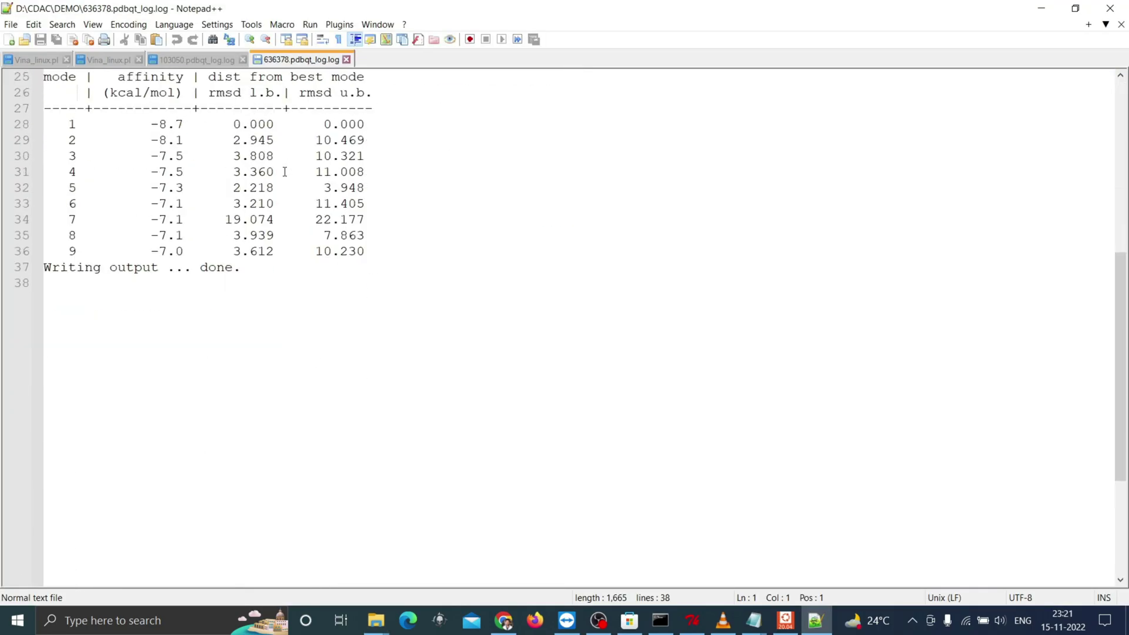
scroll(285, 172, "up", 6)
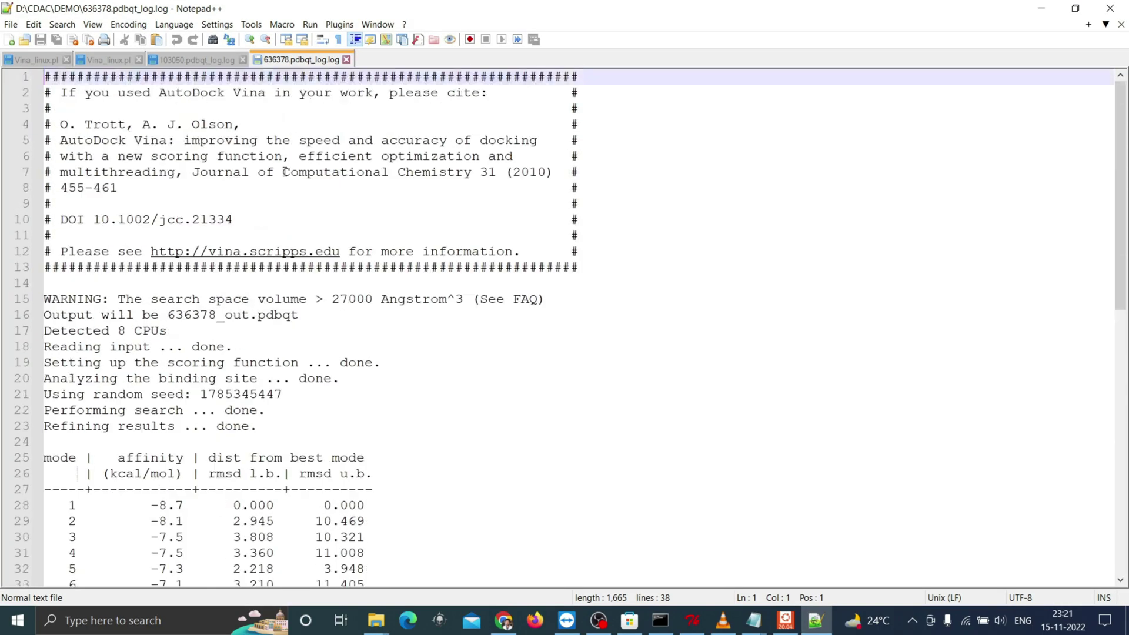
left_click(1110, 8)
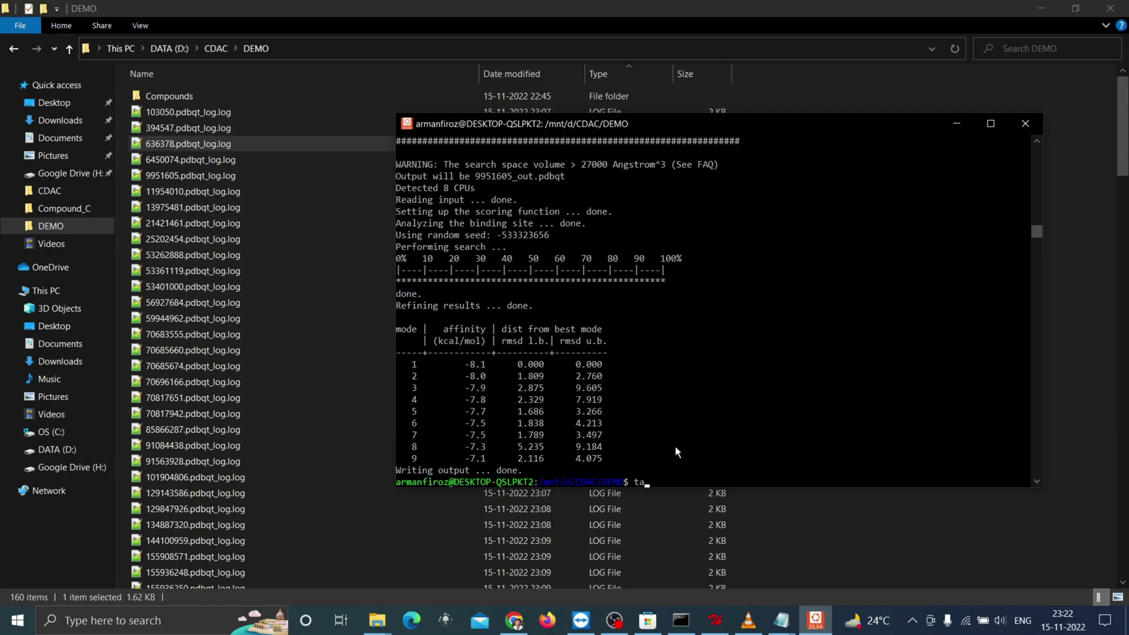
- Collect every log's last 11 lines into Results.txt using tail -n11 *.log > Results.txt
type("il -n11 *.log > Results.txt")
key("Return")
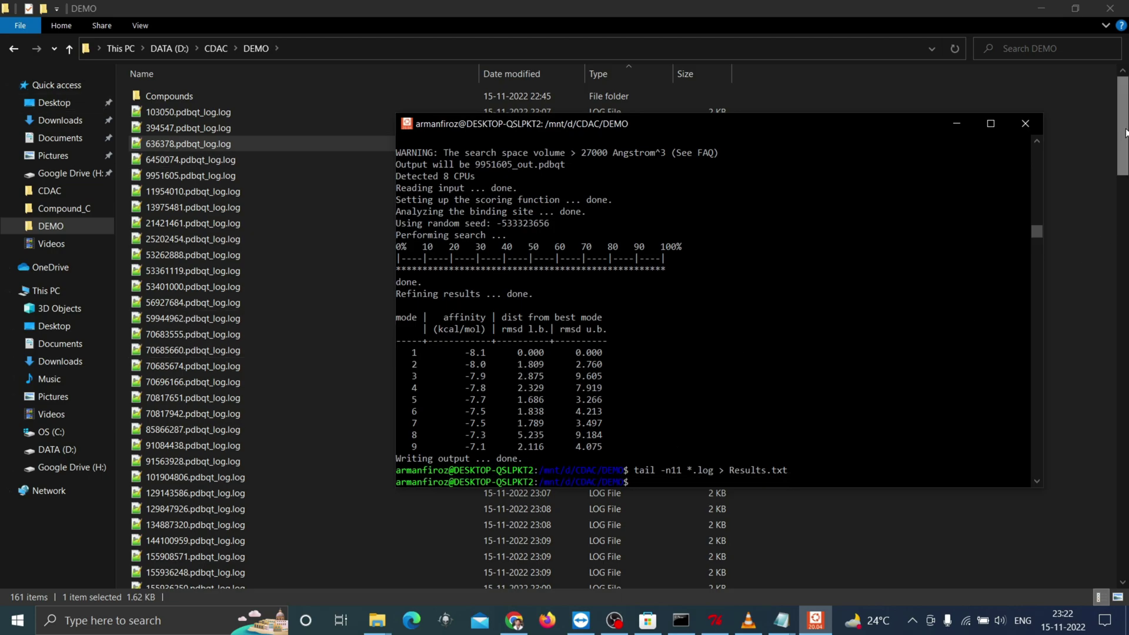
- Open Results.txt in Notepad and scan the score blocks, such as 21421461 and 25202454
left_click_drag(1126, 132, 1026, 598)
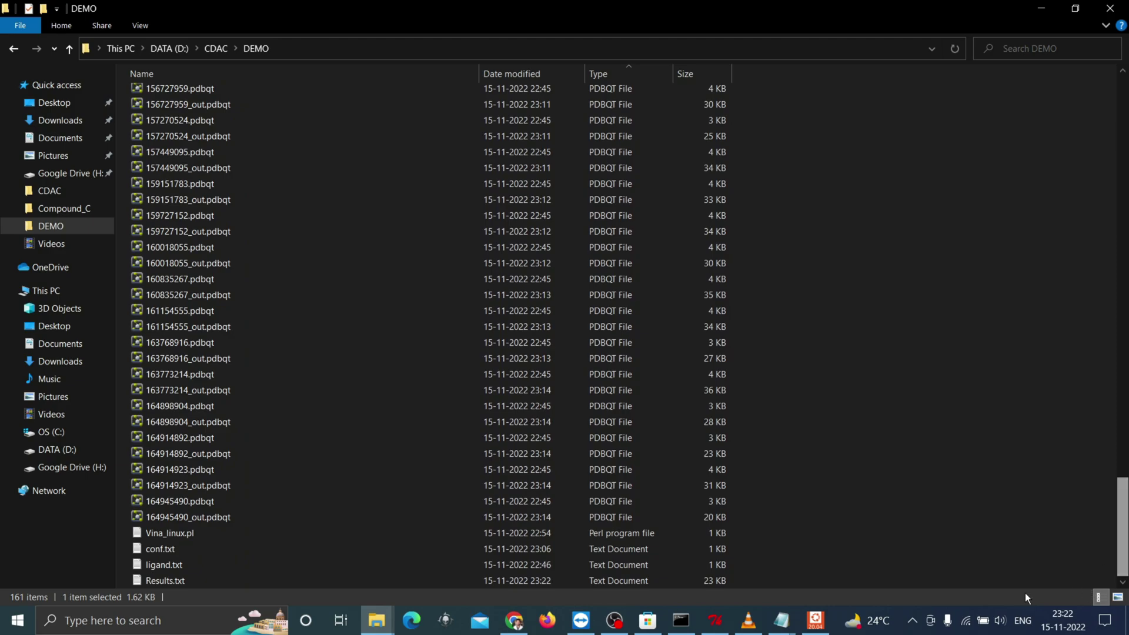
double_click(274, 584)
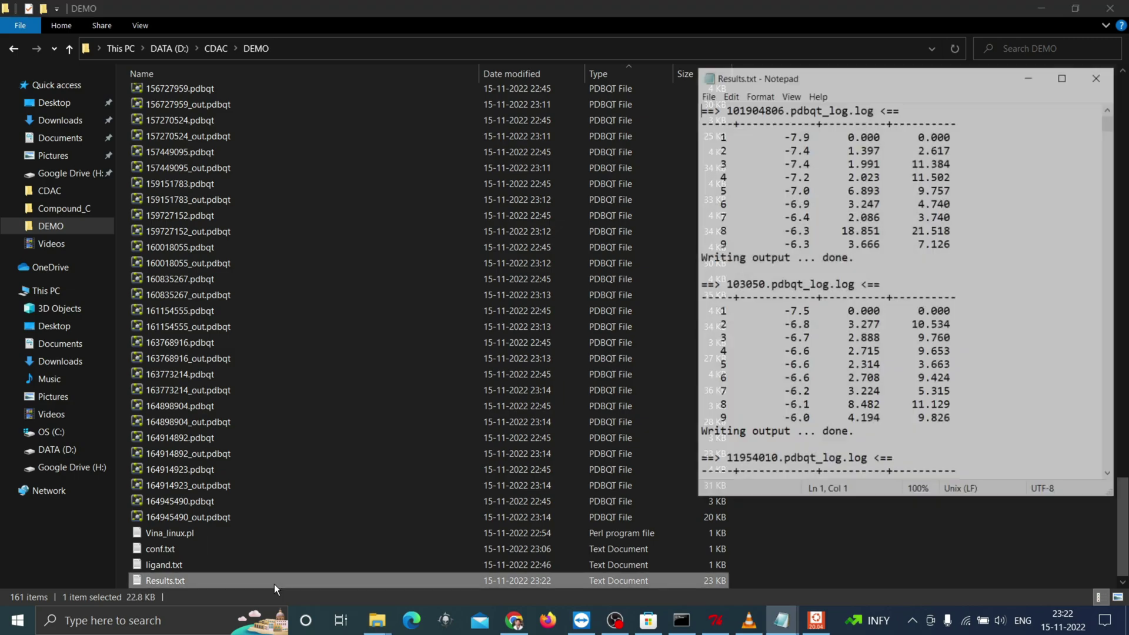
scroll(942, 217, "down", 20)
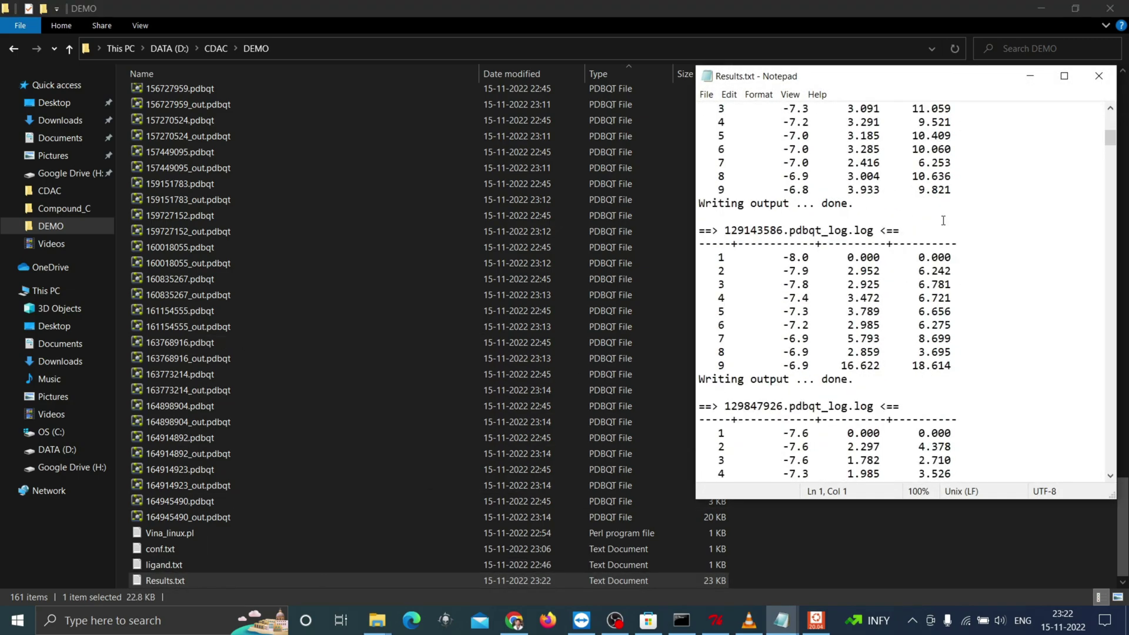
scroll(944, 223, "down", 14)
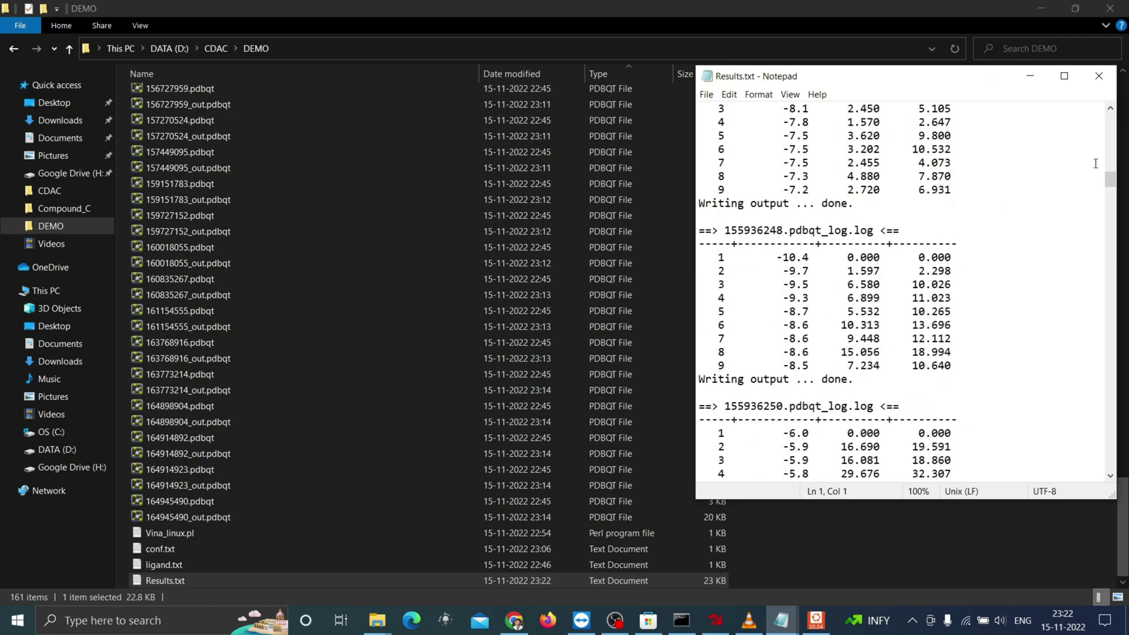
left_click_drag(1110, 183, 1099, 333)
left_click_drag(811, 257, 700, 271)
left_click_drag(701, 433, 914, 447)
left_click(1056, 366)
- Load Results.txt into Excel and split column A on spaces with Text to Columns
left_click_drag(165, 581, 264, 559)
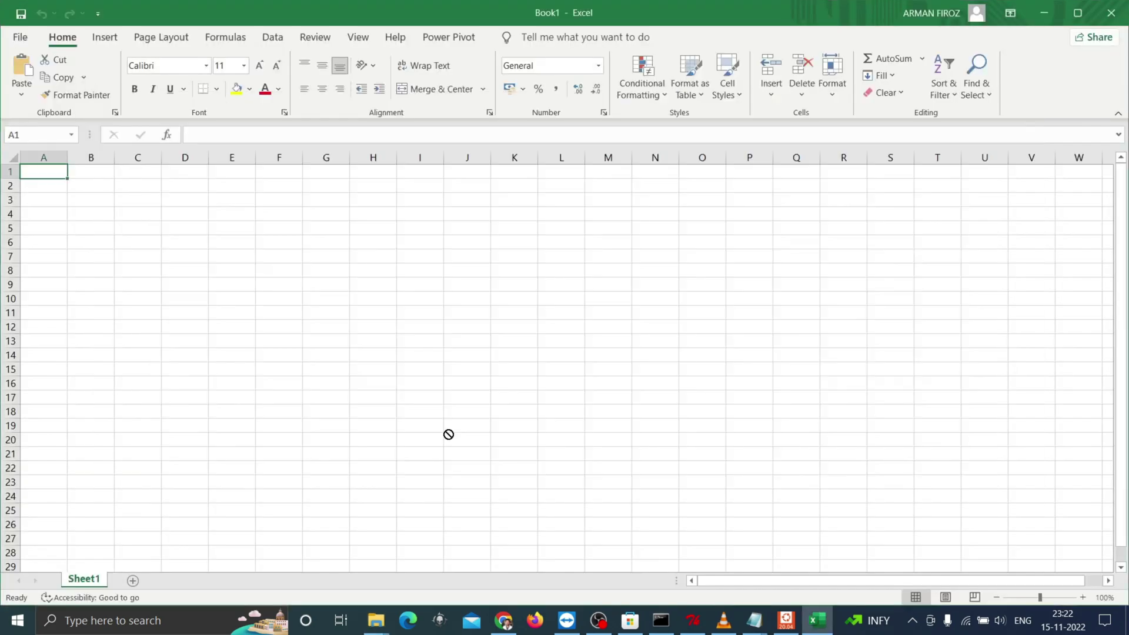
left_click_drag(448, 432, 382, 327)
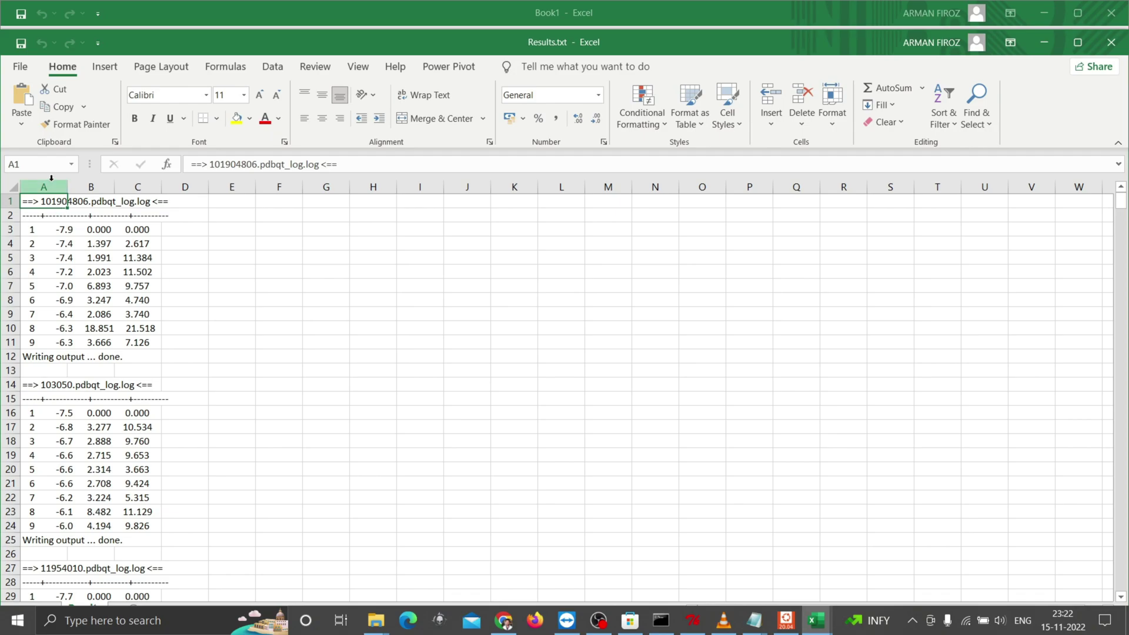
left_click(39, 187)
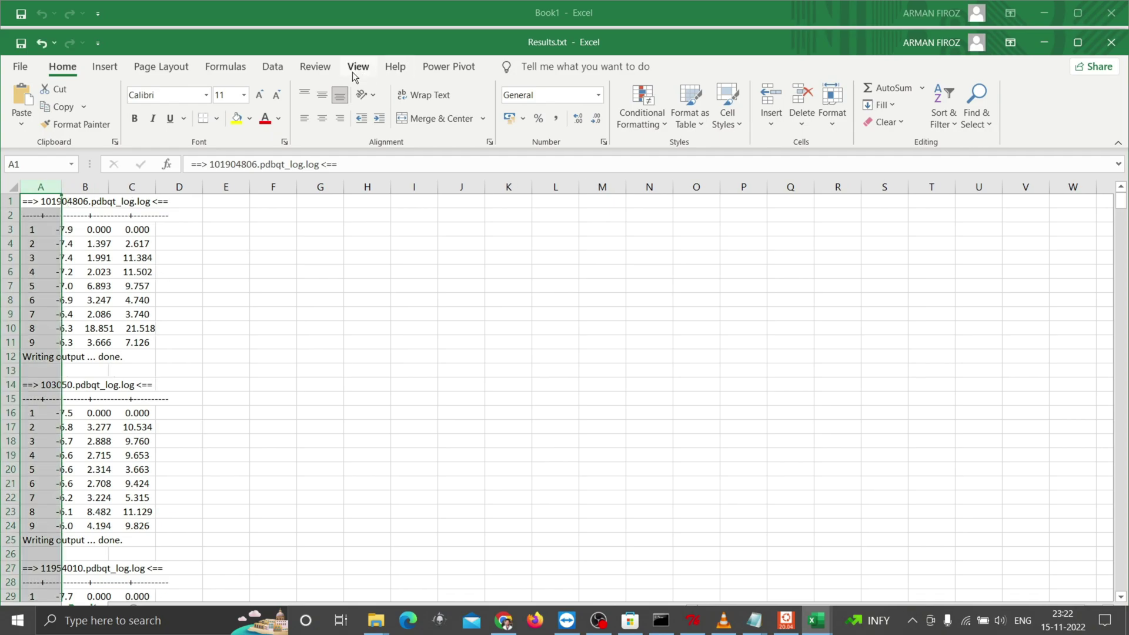
left_click(272, 68)
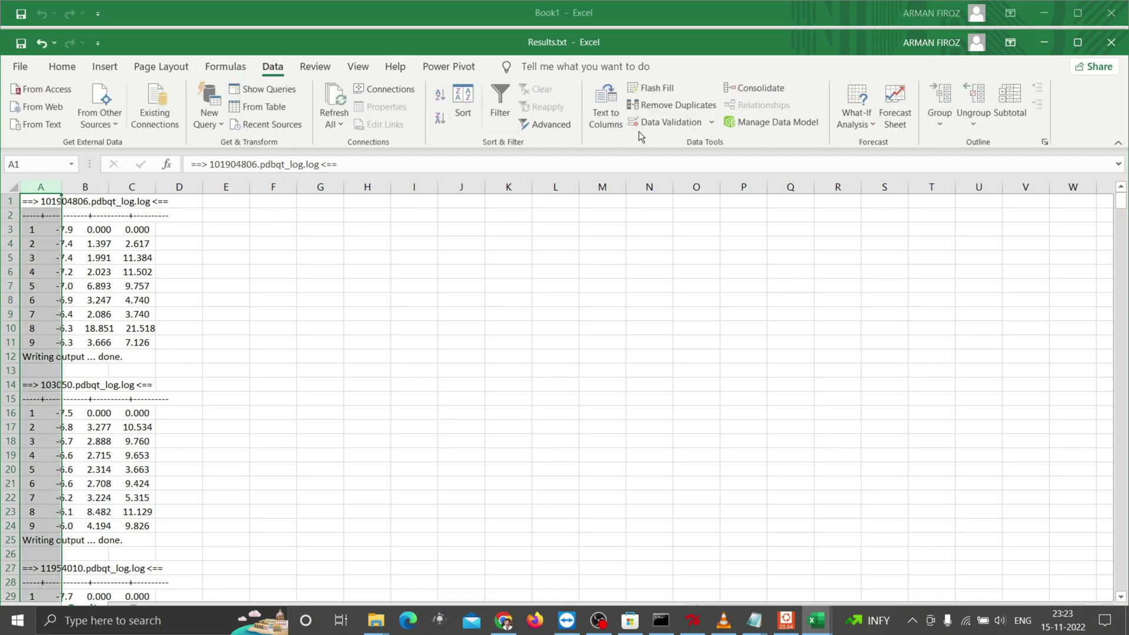
left_click(606, 128)
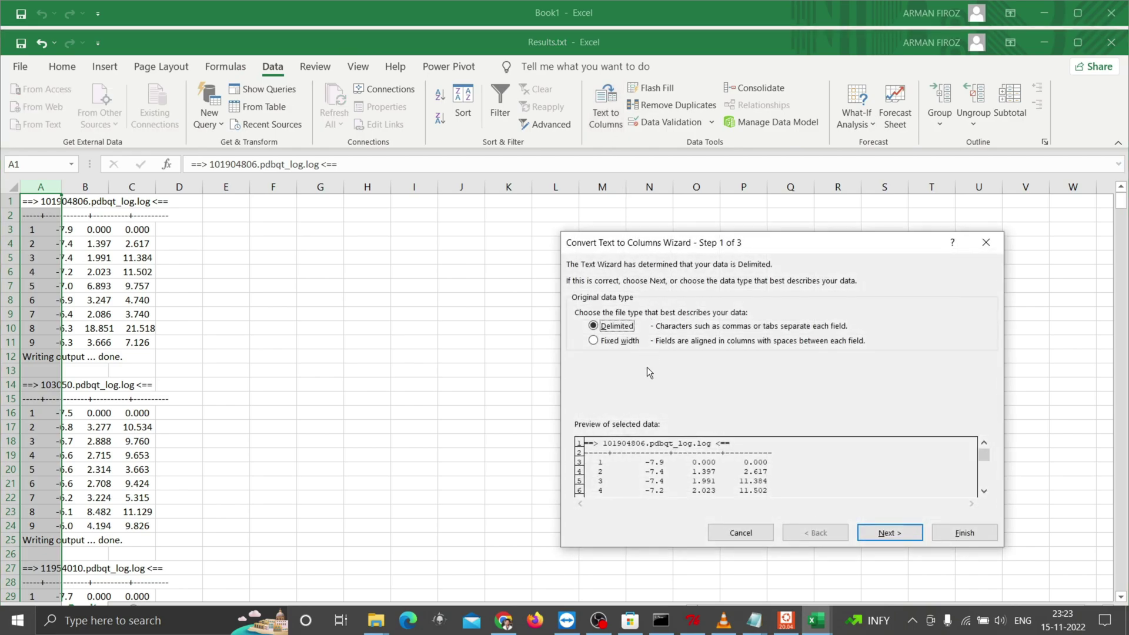
left_click(887, 534)
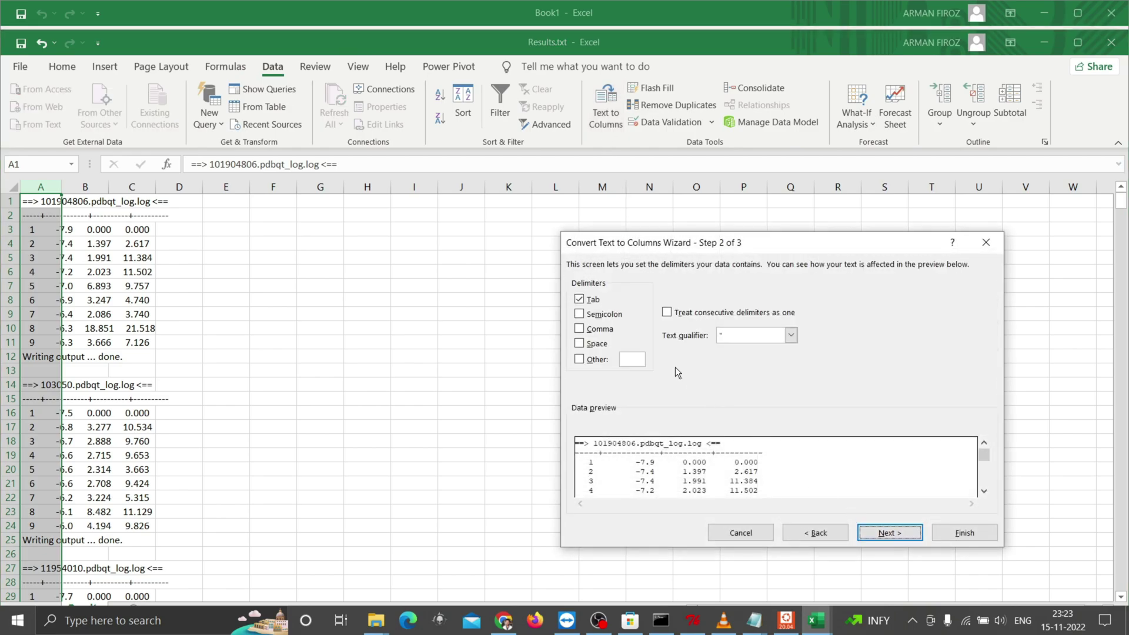
left_click(597, 346)
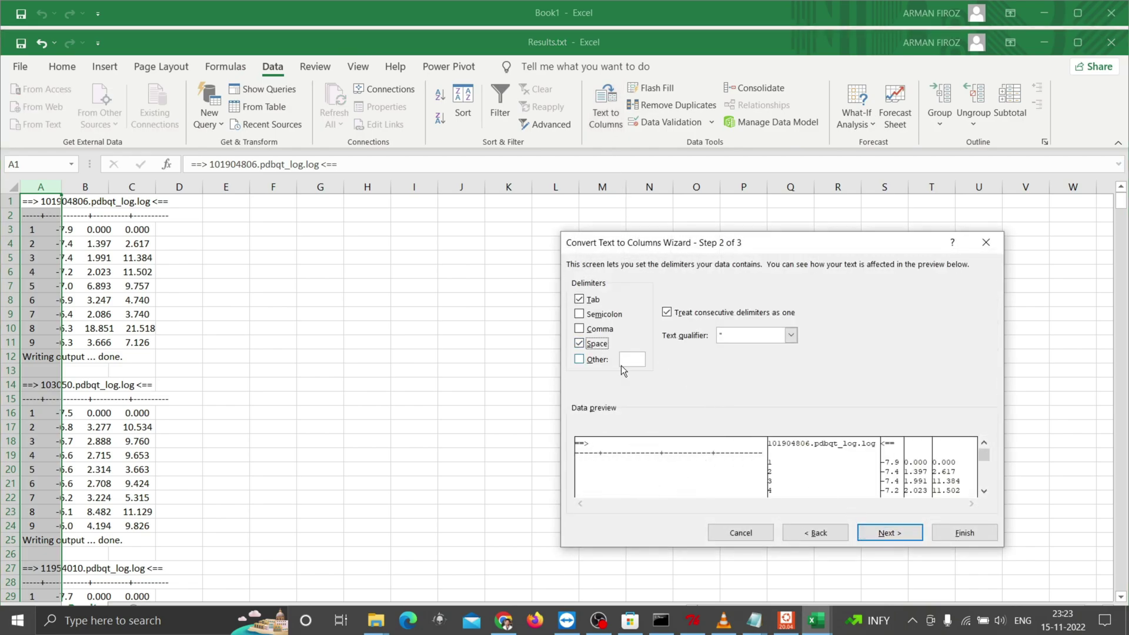
left_click(896, 535)
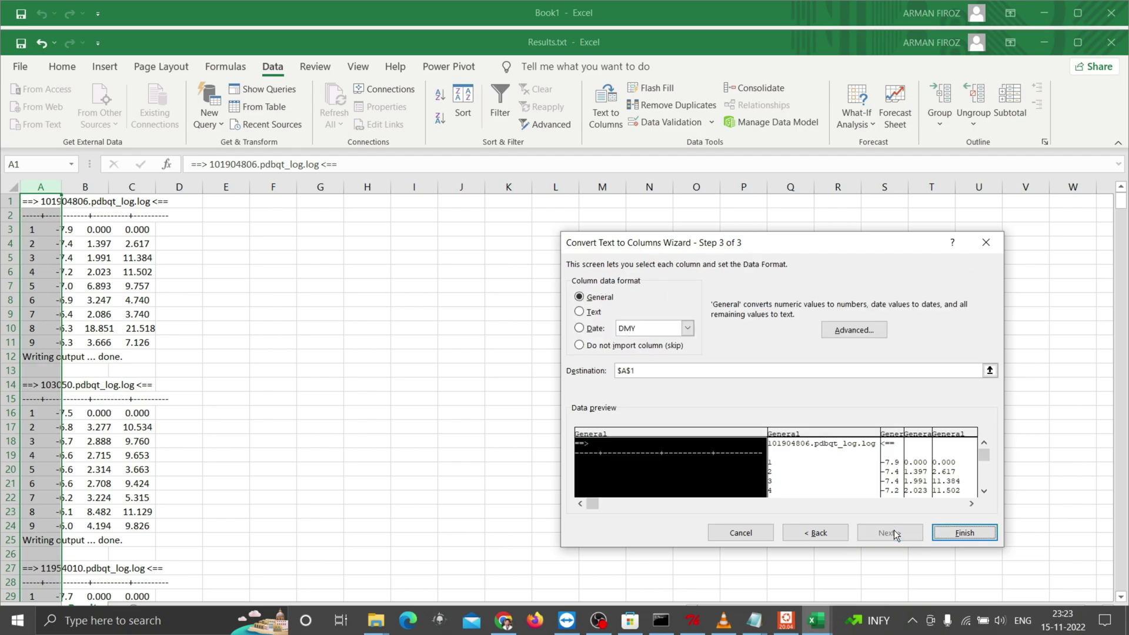
left_click(965, 533)
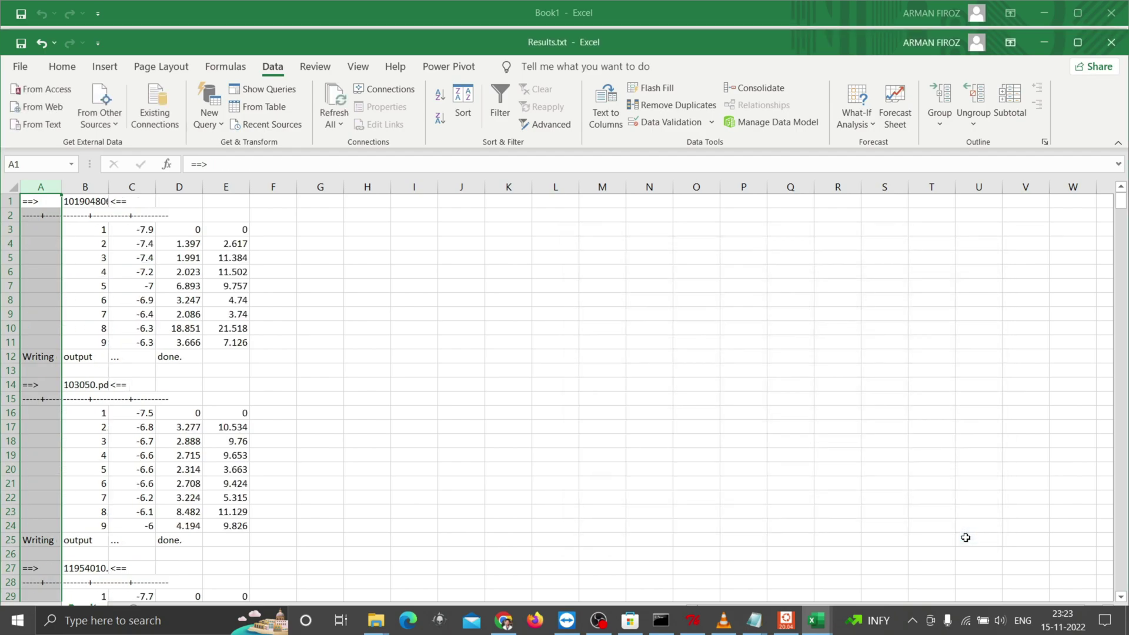
- Delete column A, then filter to blank rows, delete them, and clear the filter
right_click(35, 186)
left_click(103, 336)
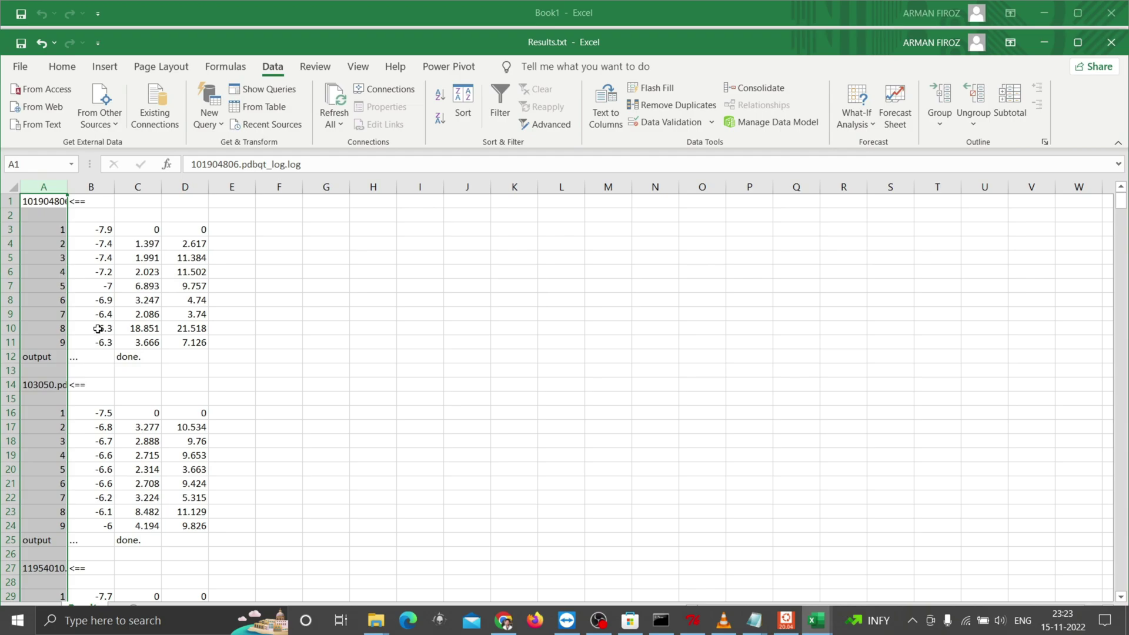
key("alt+h")
key("s")
key("f")
key("alt+Down")
left_click(59, 375)
scroll(88, 429, "down", 10)
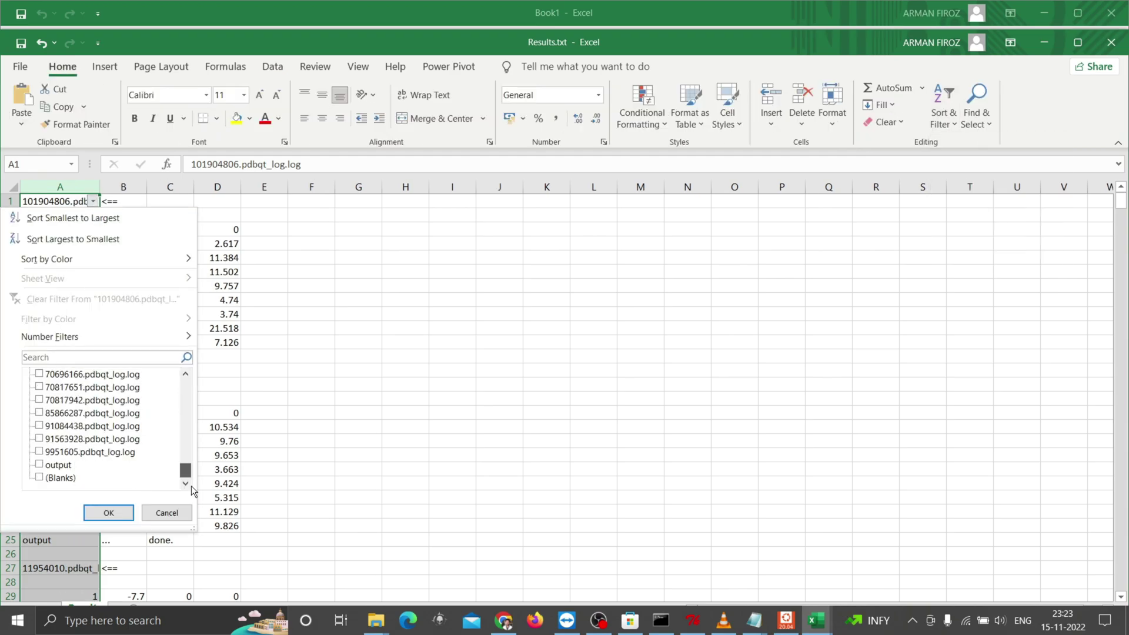
left_click(74, 484)
left_click(109, 512)
key("shift+space")
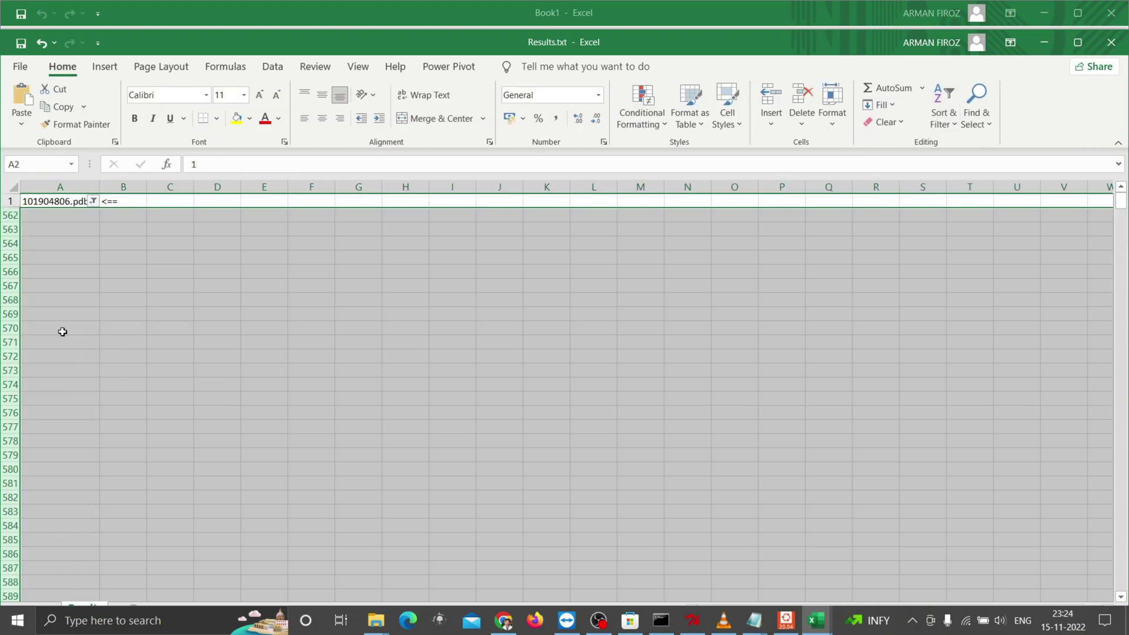
key("ctrl+minus")
left_click(944, 113)
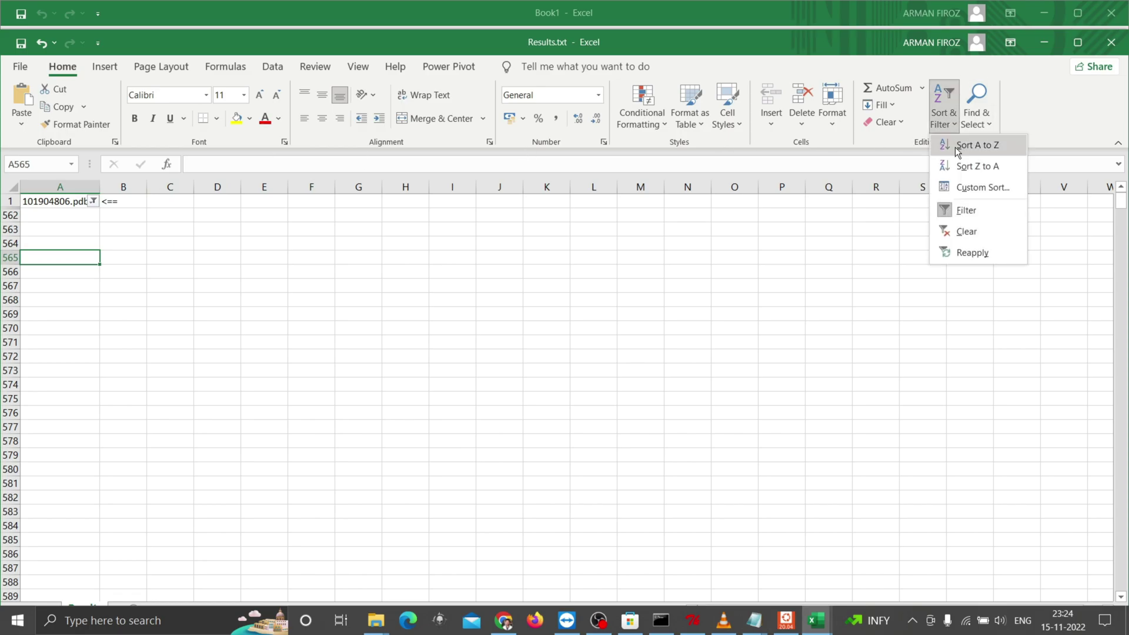
left_click(958, 212)
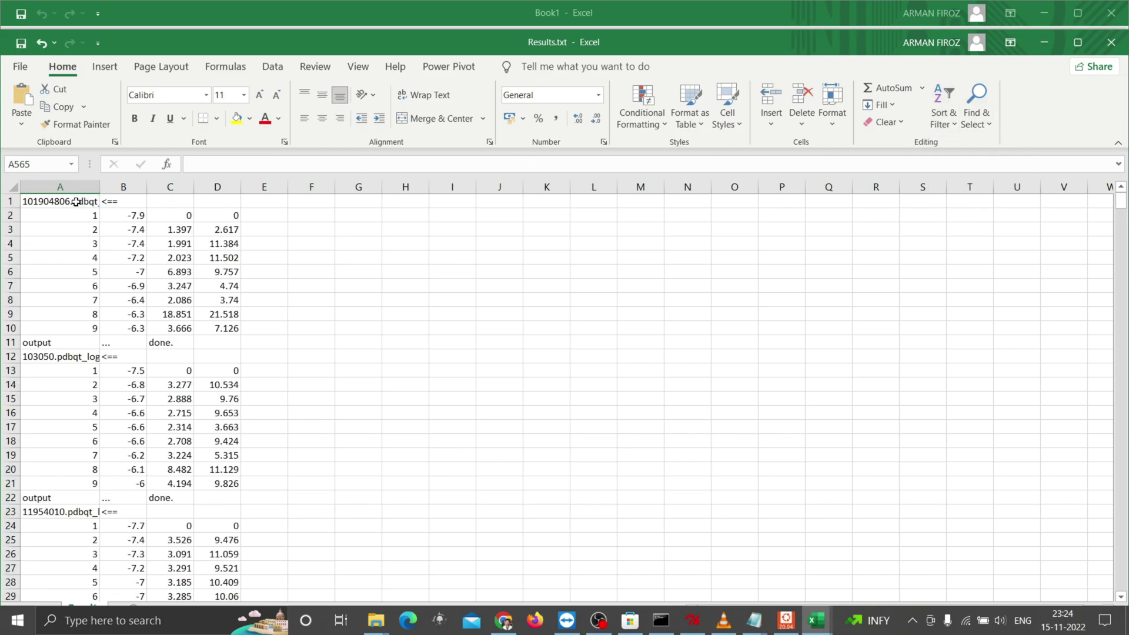
- Shift the compound names in column A down one row onto their scores and widen the column
left_click(73, 201)
key("ctrl+shift+Down")
key("ctrl+BackSpace")
key("ctrl+shift+plus")
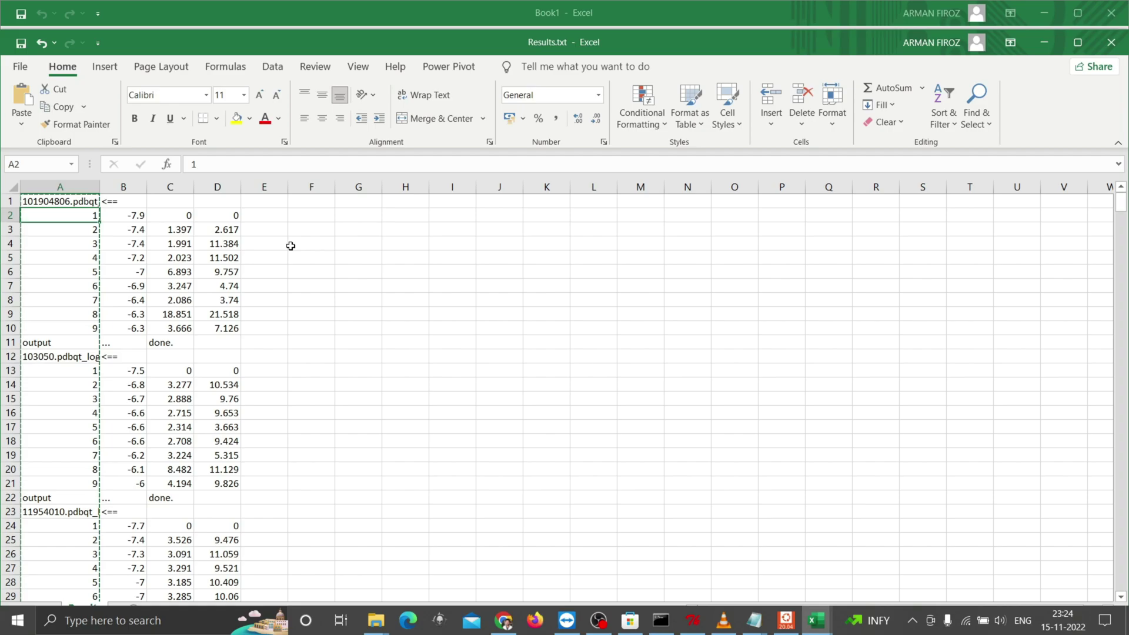
key("Return")
left_click(385, 245)
left_click_drag(100, 187, 141, 187)
- Filter column D to show only the 0 value, leaving each compound's top pose
left_click(264, 182)
left_click(944, 115)
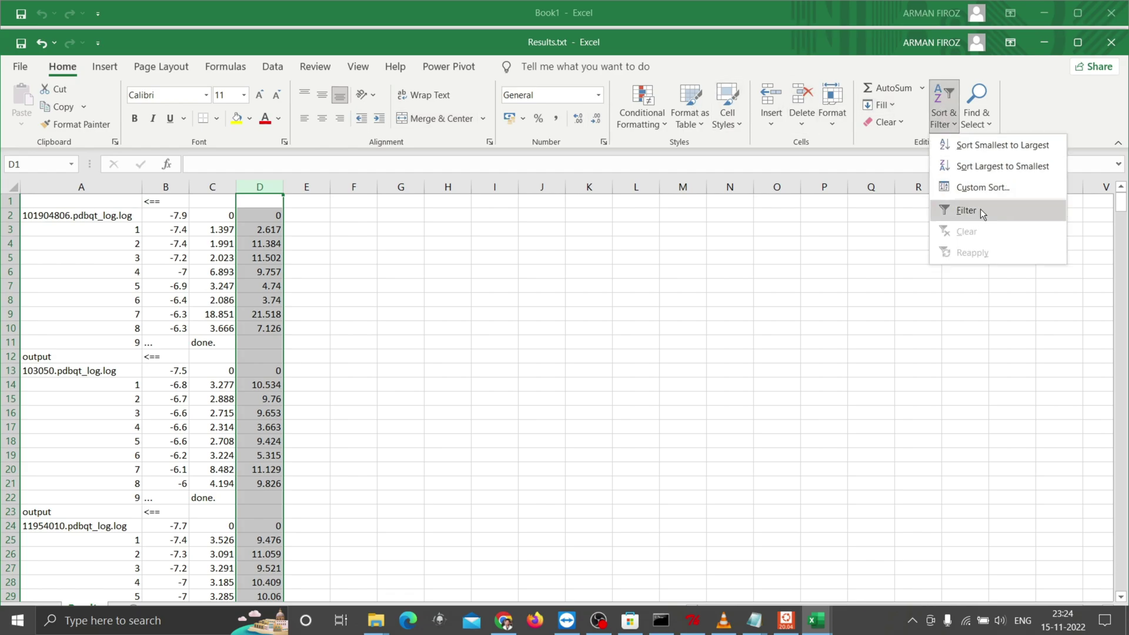
left_click(989, 210)
left_click(276, 201)
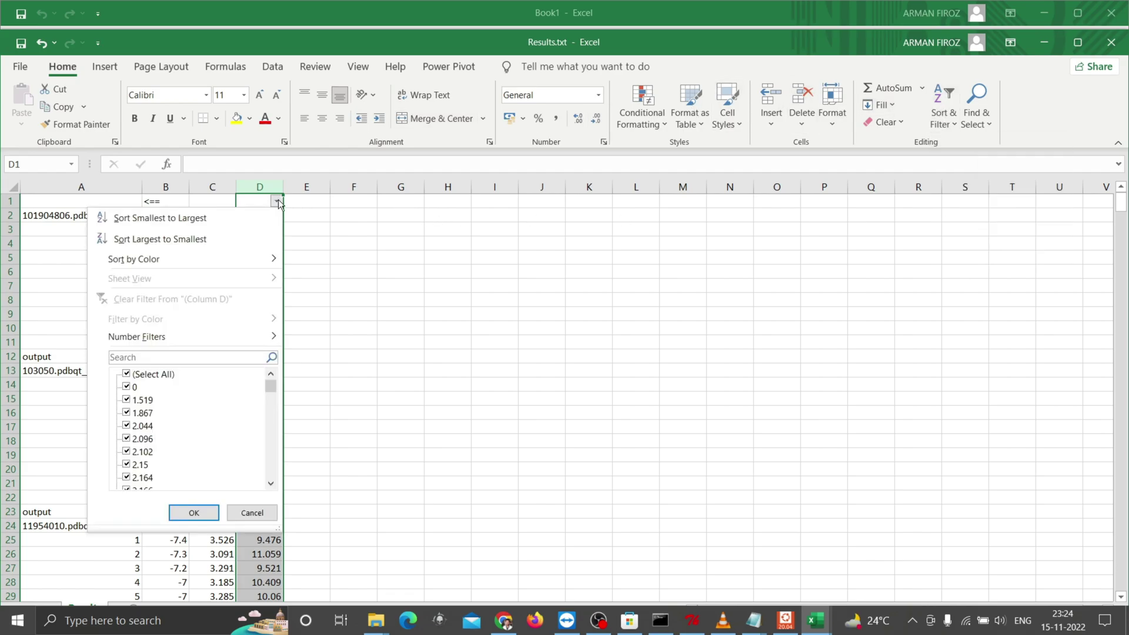
left_click(150, 375)
left_click(135, 387)
left_click(194, 513)
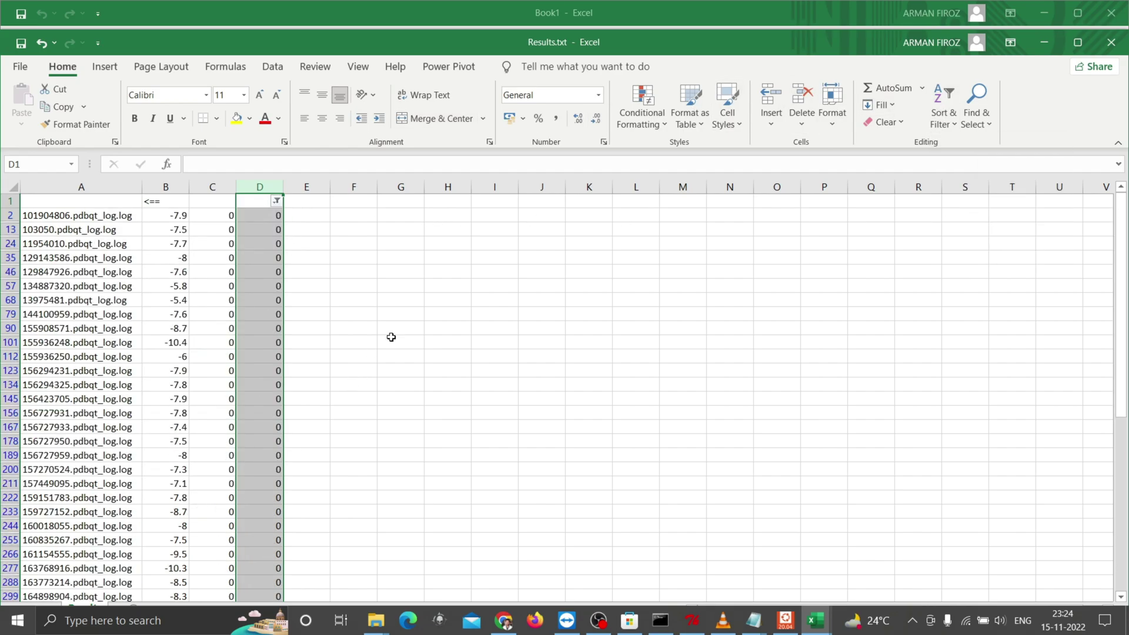
- Copy the filtered compound names and affinities from A2 down to the last row
left_click(76, 216)
left_click(161, 215, "shift")
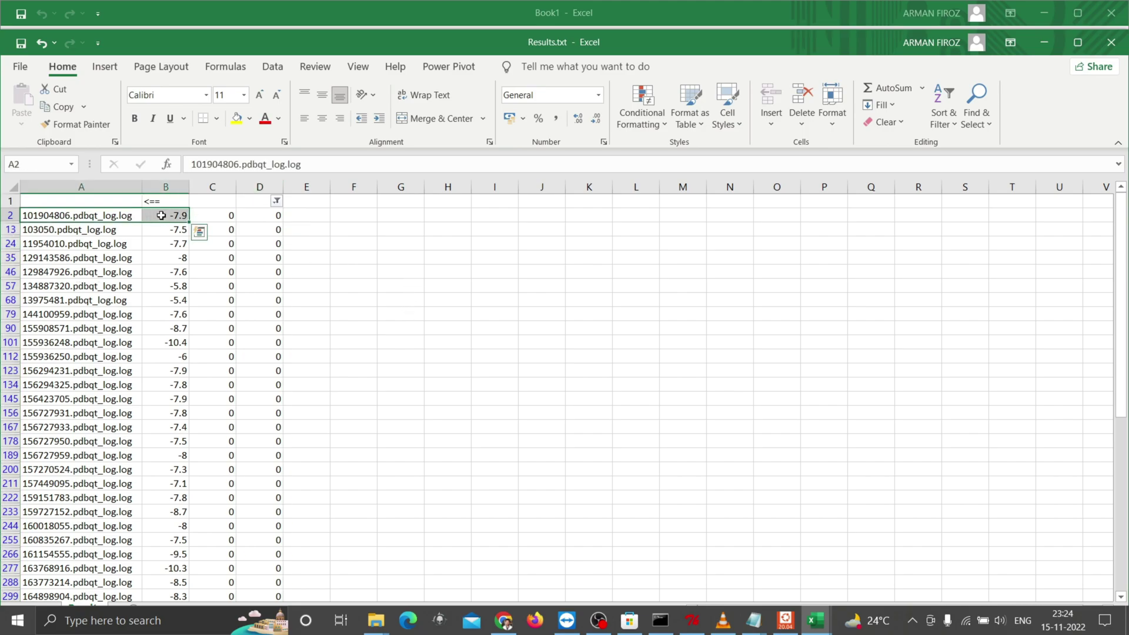
key("ctrl+shift+Down")
key("ctrl+c")
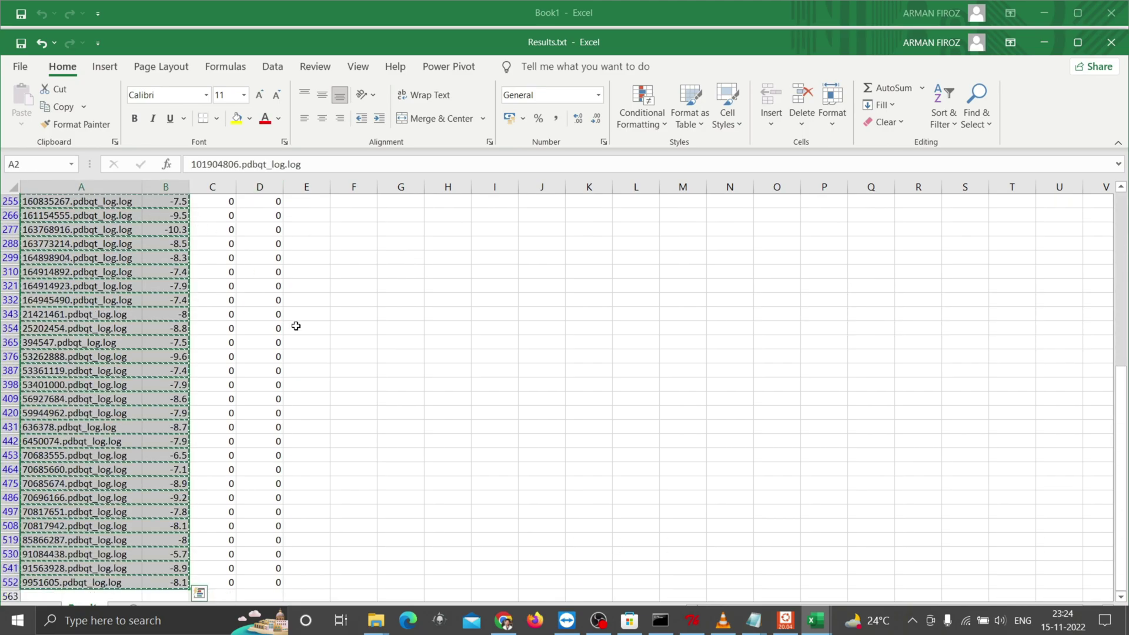
- Paste the names and affinities into a new Sheet1 and fit the column widths
key("super+Up")
left_click(180, 581)
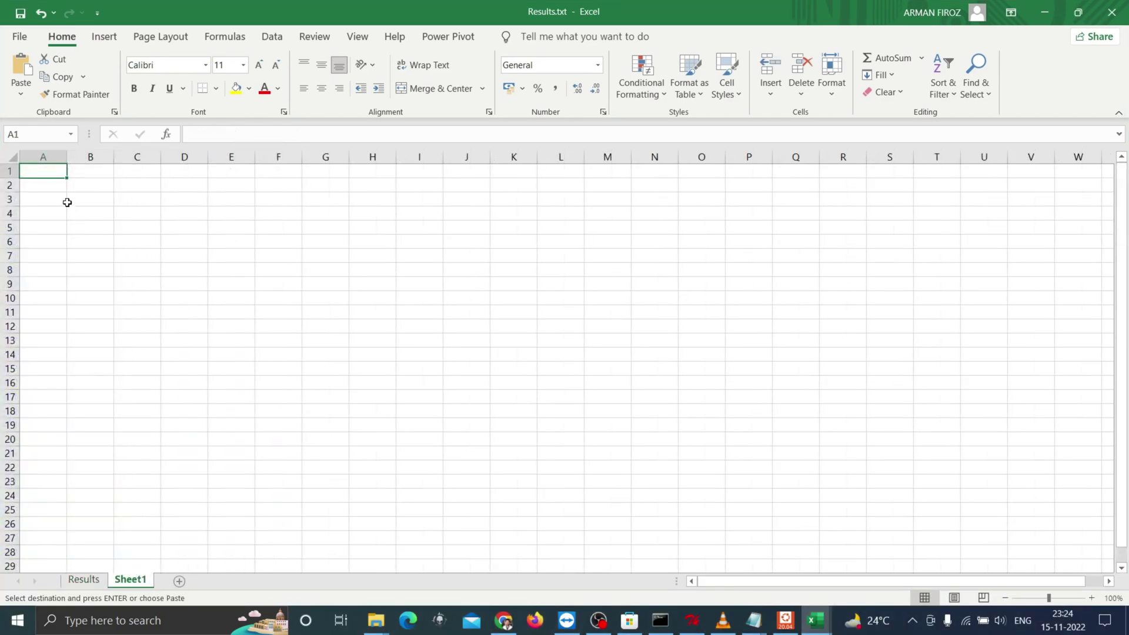
key("ctrl+v")
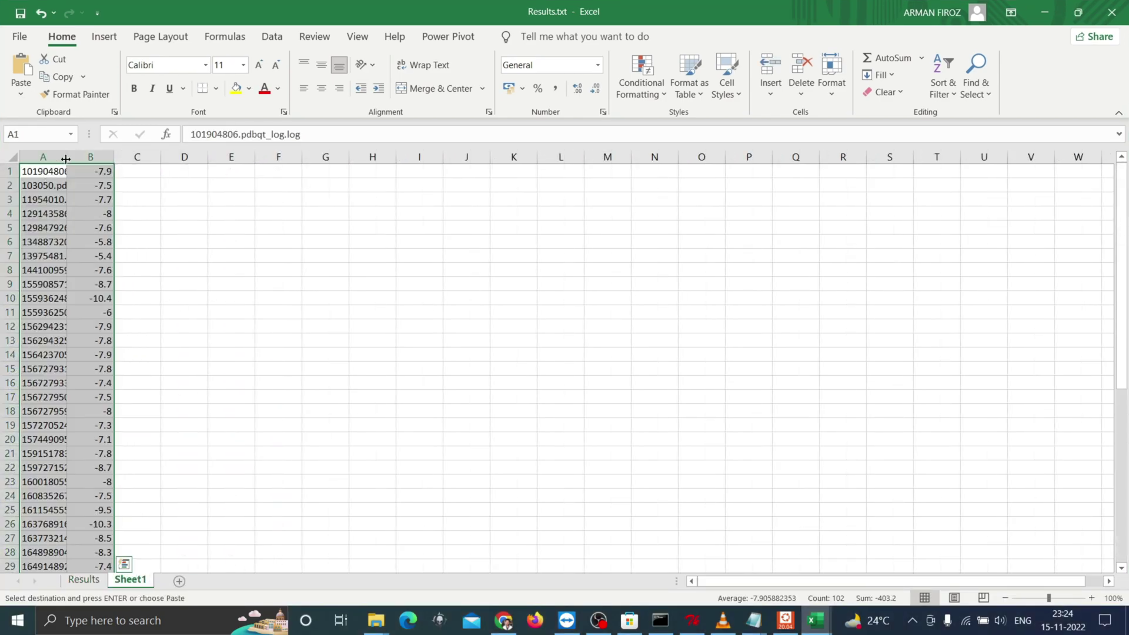
double_click(66, 158)
left_click_drag(178, 157, 193, 157)
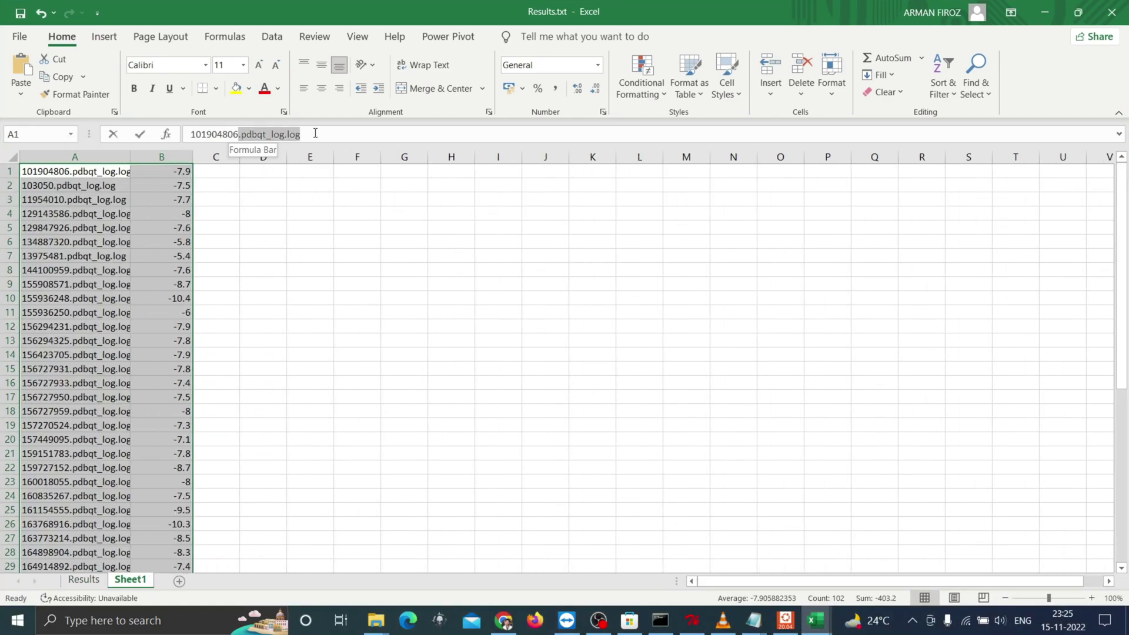
- Replace '.pdbqt_log.log' with nothing in all 51 names, leaving bare compound IDs
left_click(315, 134)
left_click(295, 393)
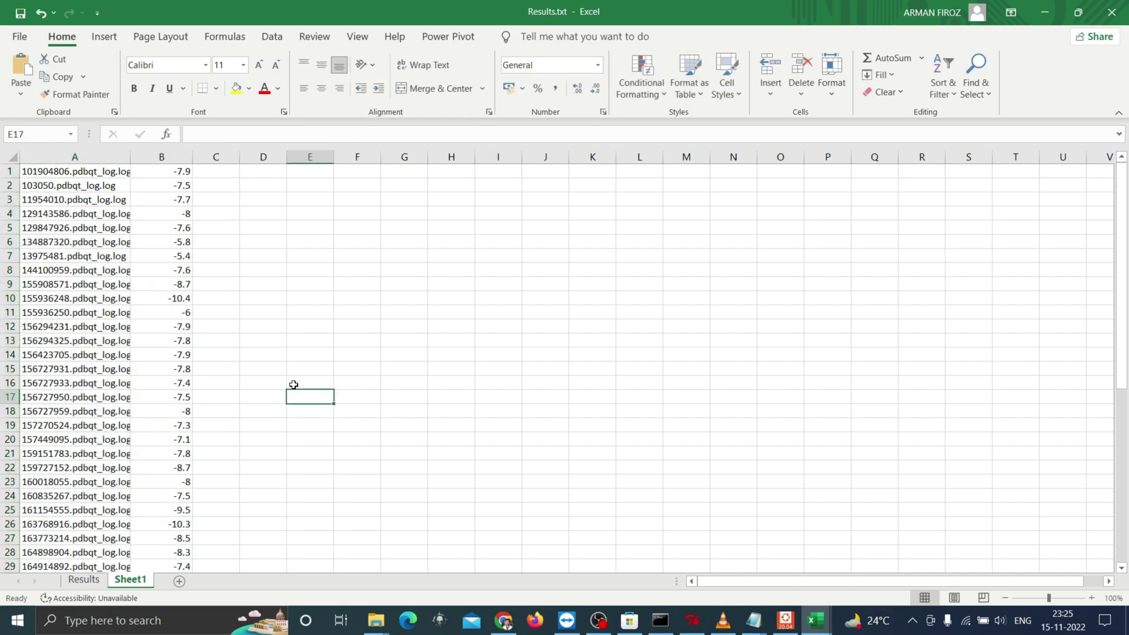
key("ctrl+f")
left_click(658, 348)
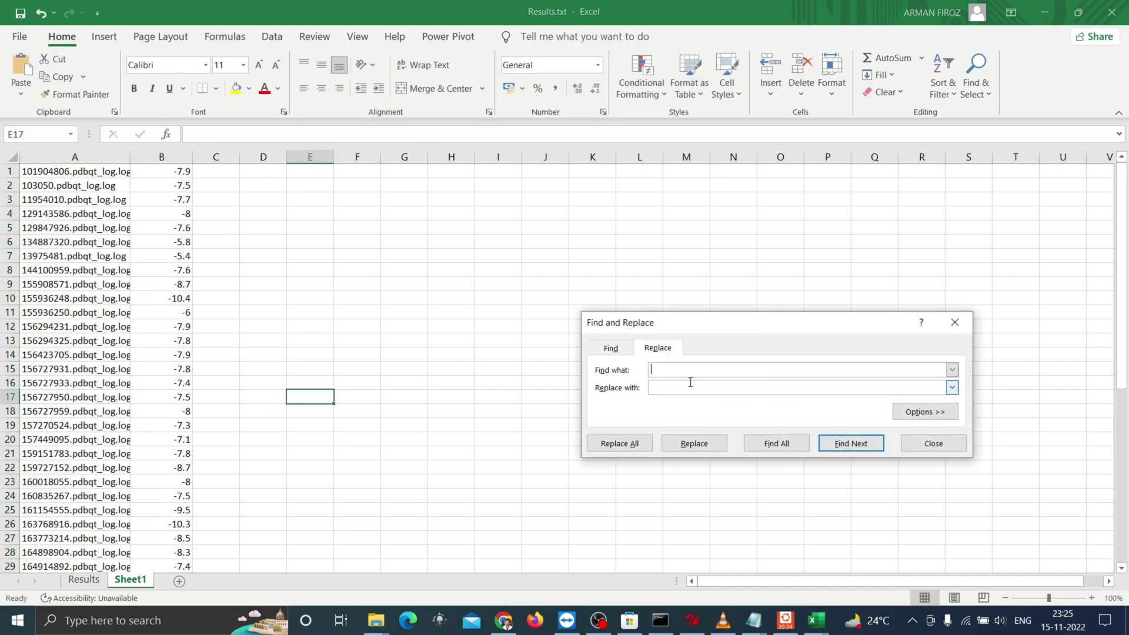
key("ctrl+v")
left_click(620, 443)
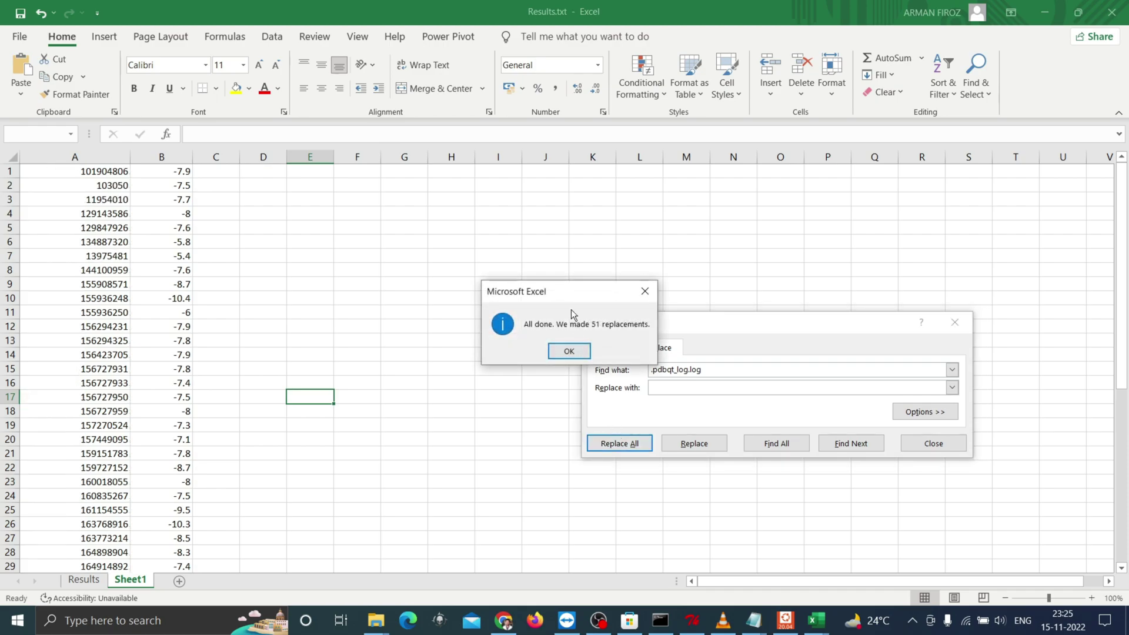
left_click(578, 353)
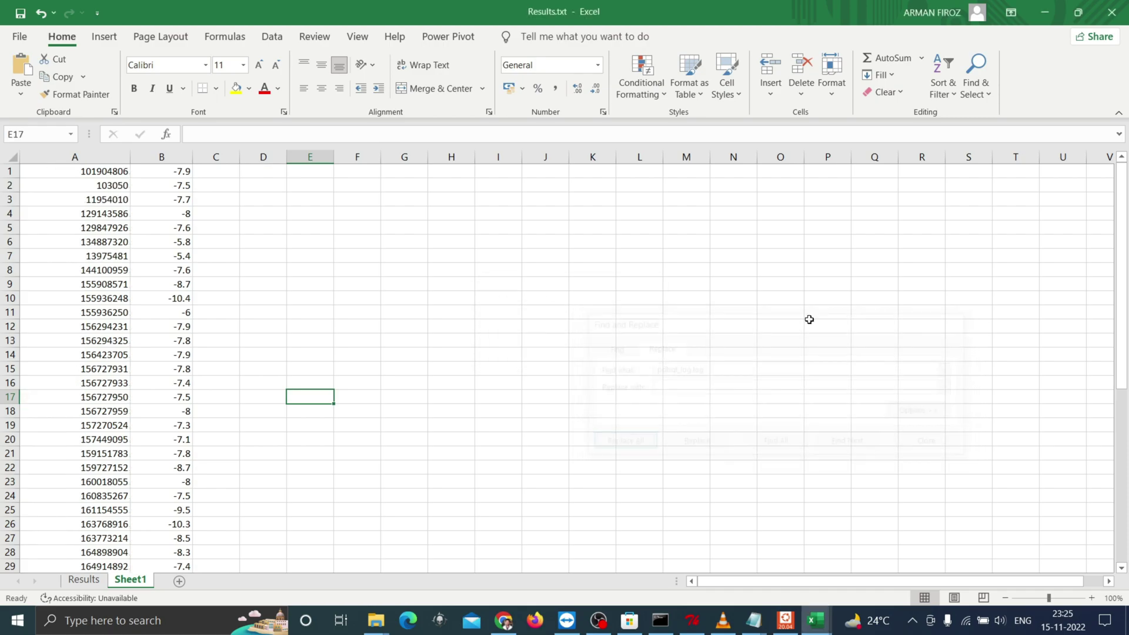
left_click(945, 322)
left_click_drag(130, 156, 53, 157)
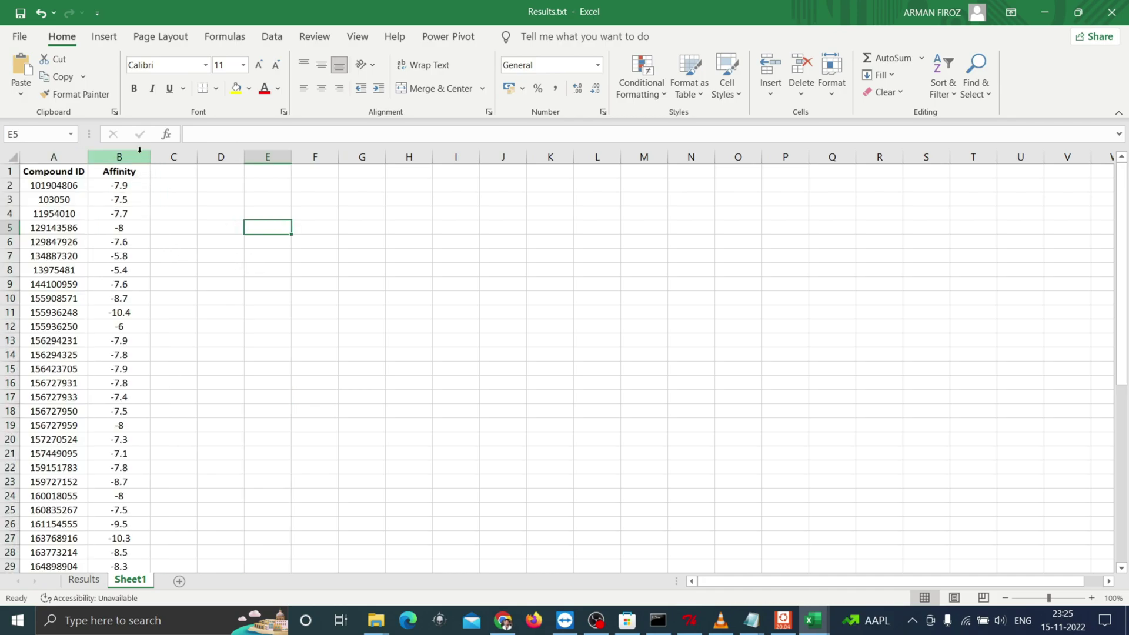
- Sort by Affinity smallest to largest, expanding the selection to keep IDs aligned
left_click(140, 151)
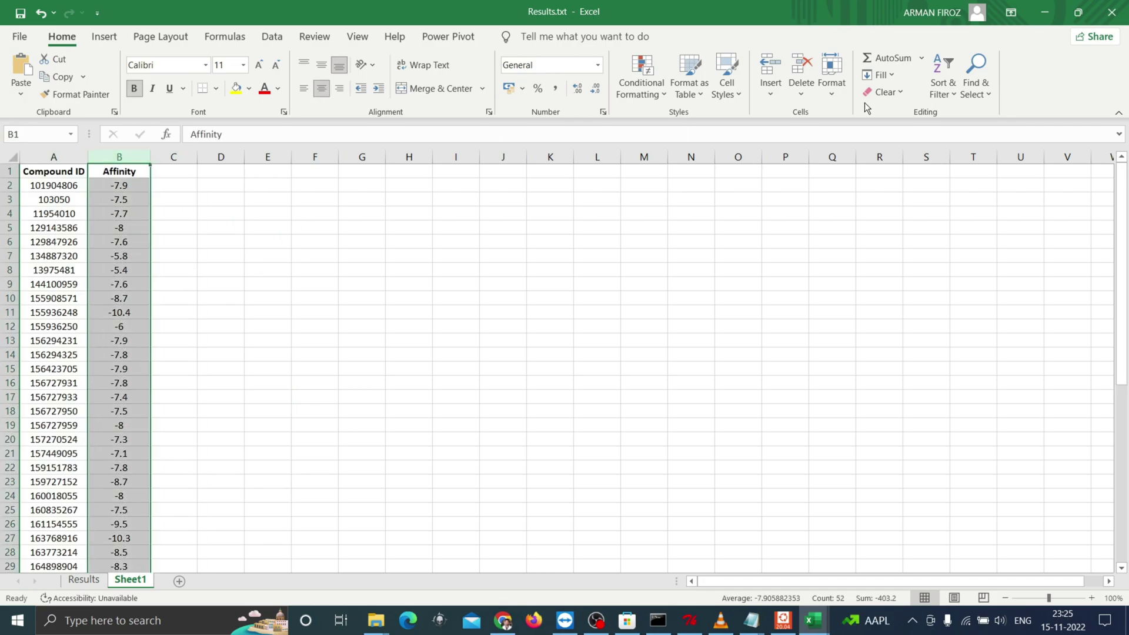
left_click(943, 77)
left_click(1001, 114)
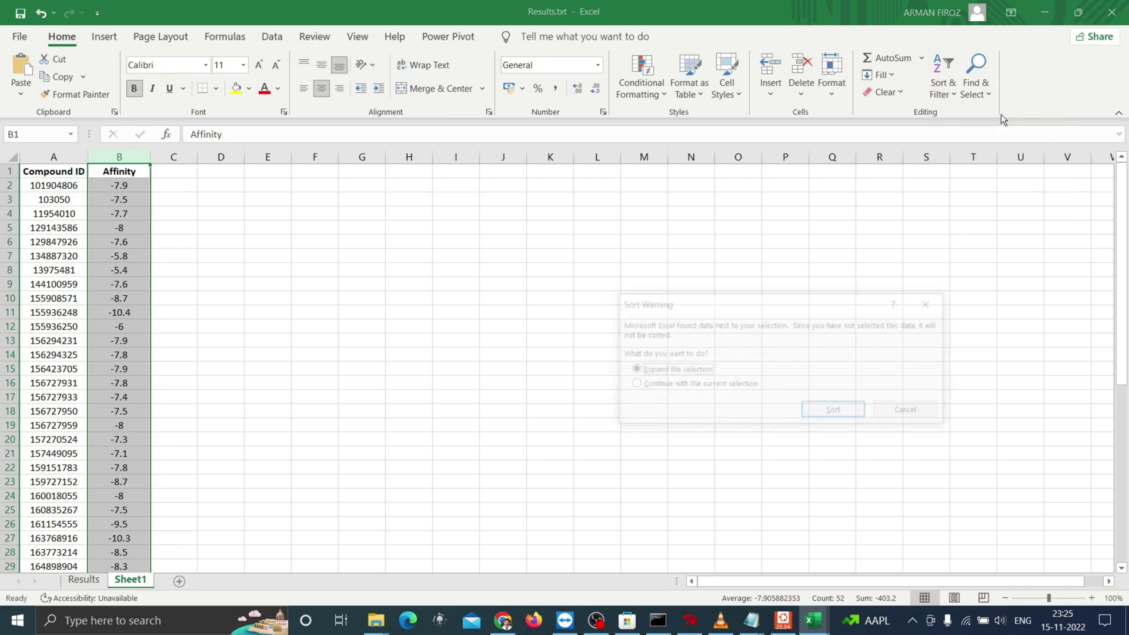
left_click(832, 411)
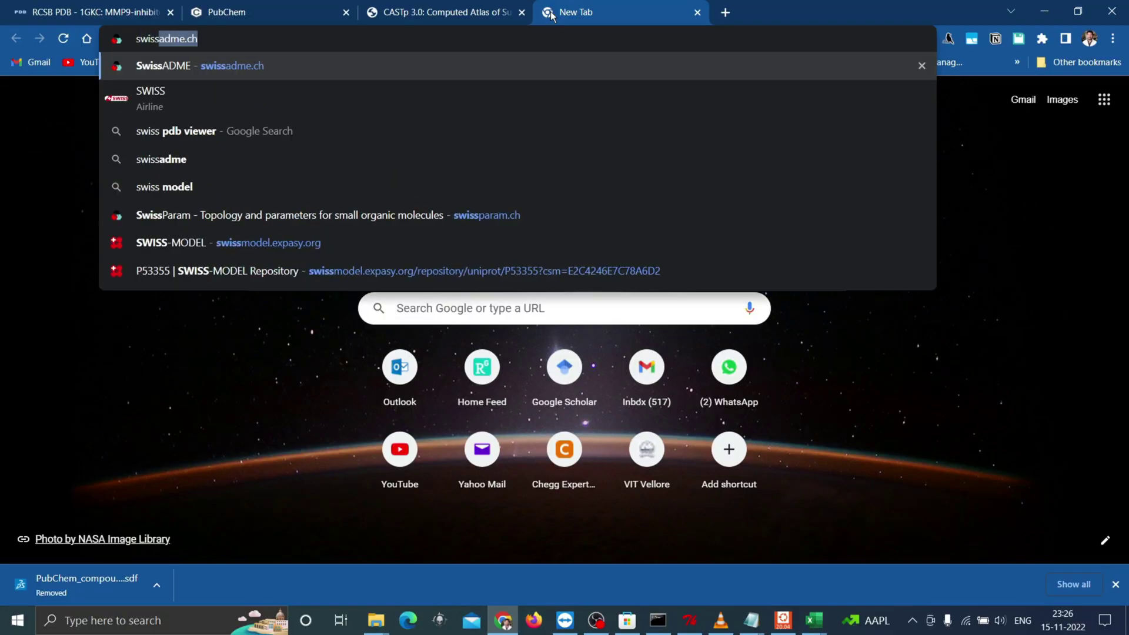
- Load swissadme.ch and go to its empty SMILES list box
type("adme.ch")
key("Return")
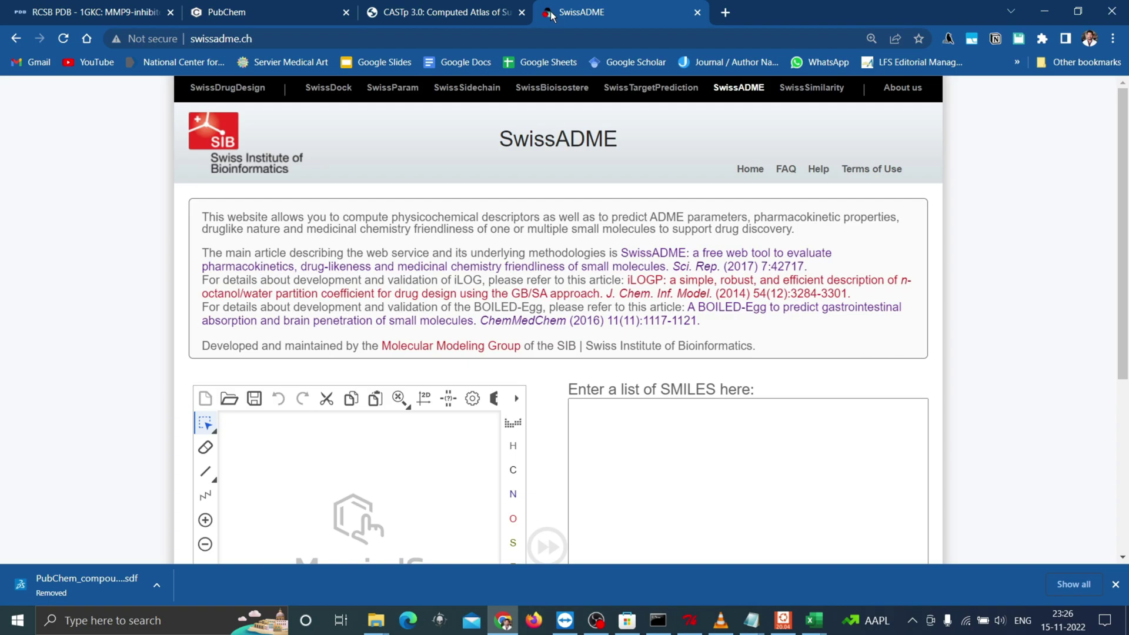
scroll(672, 337, "down", 5)
left_click(622, 137)
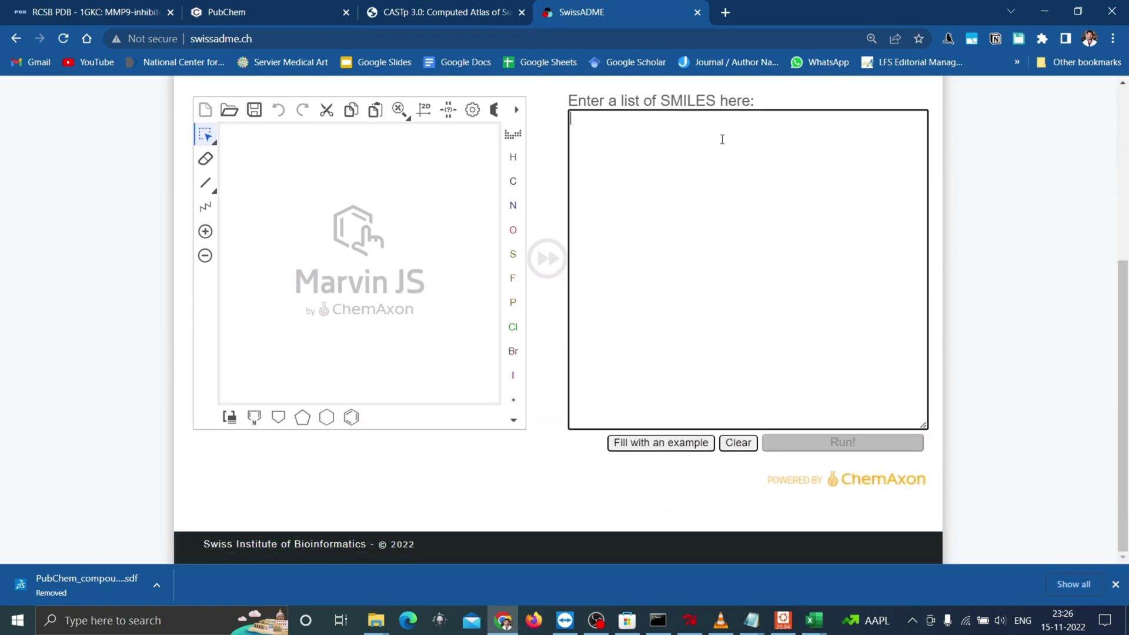
left_click_drag(753, 100, 626, 97)
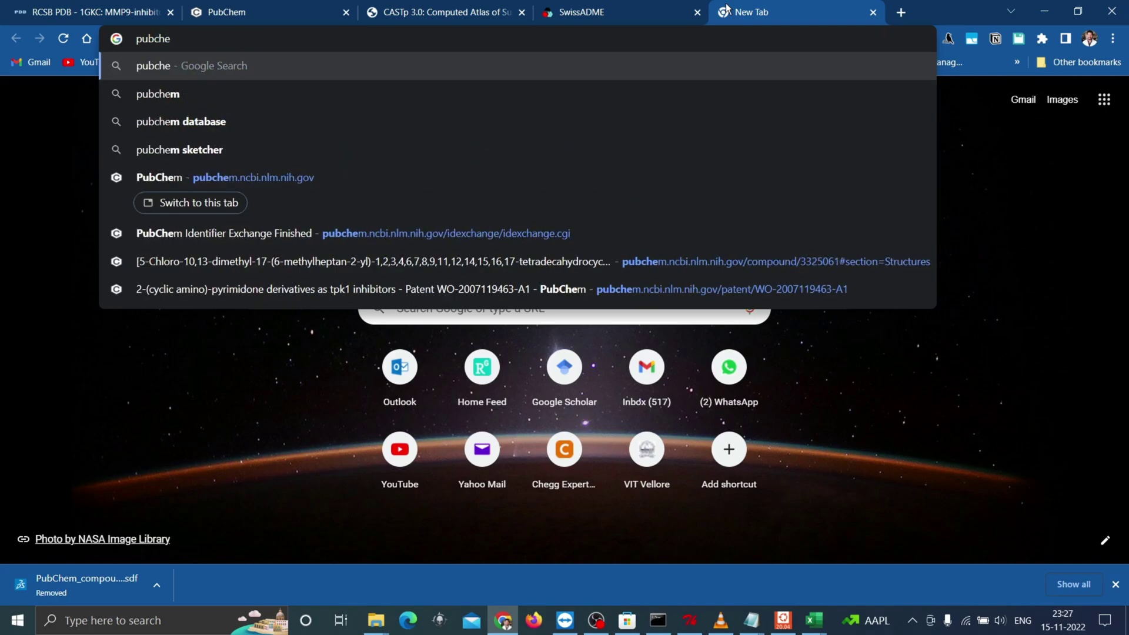
- Paste the compound ID list into PubChem Identifier Exchange's Enter IDs box
left_click(245, 234)
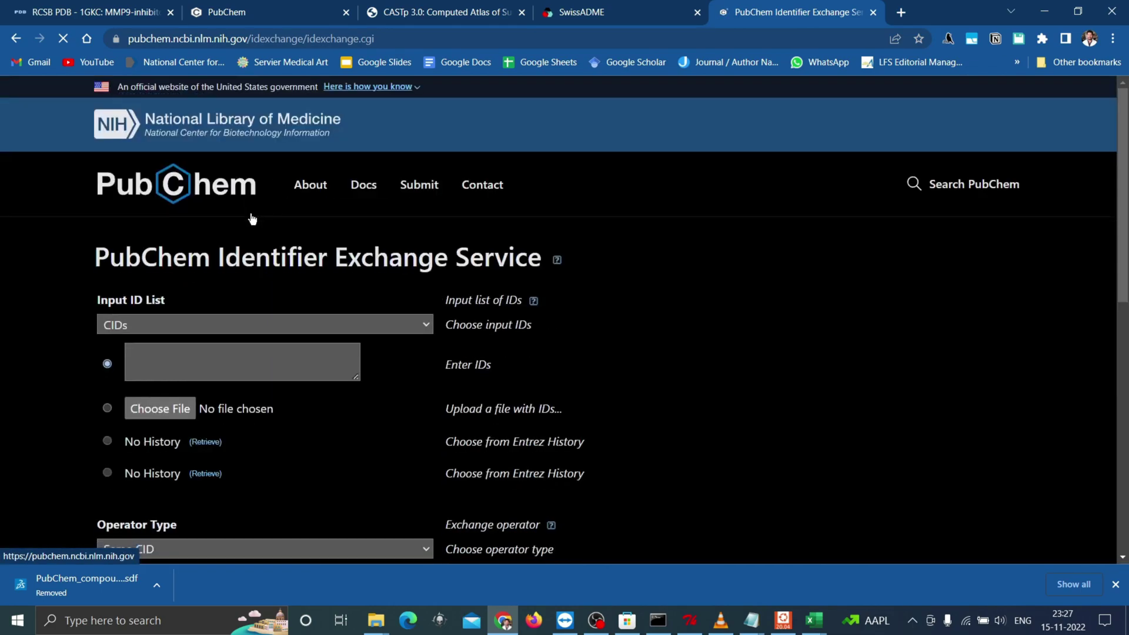
left_click(165, 357)
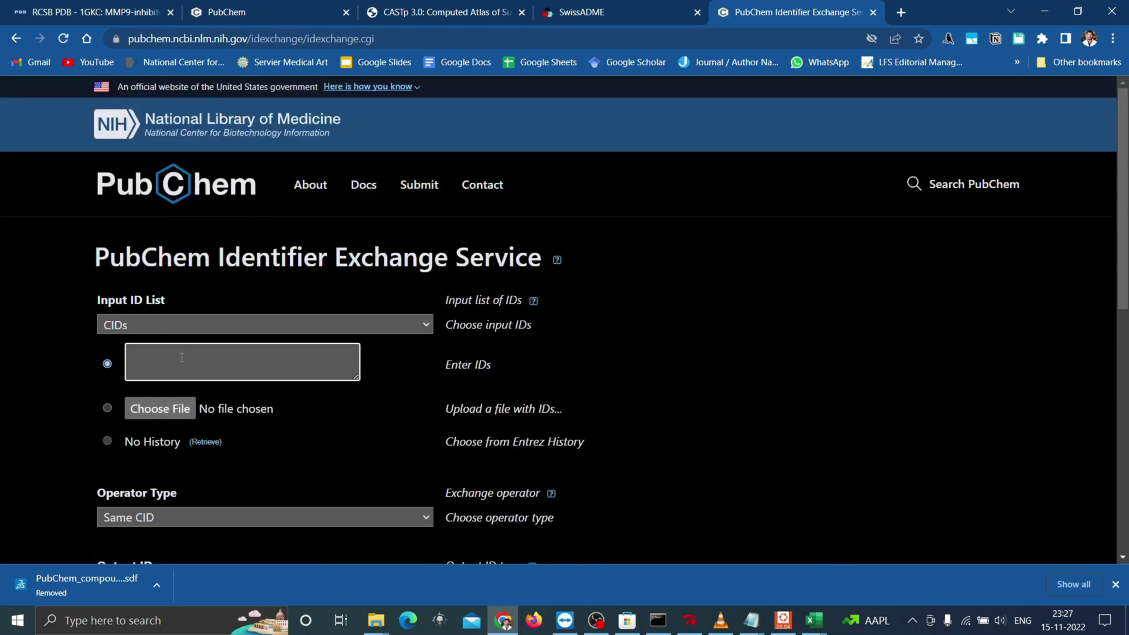
key("ctrl+v")
scroll(183, 358, "down", 2)
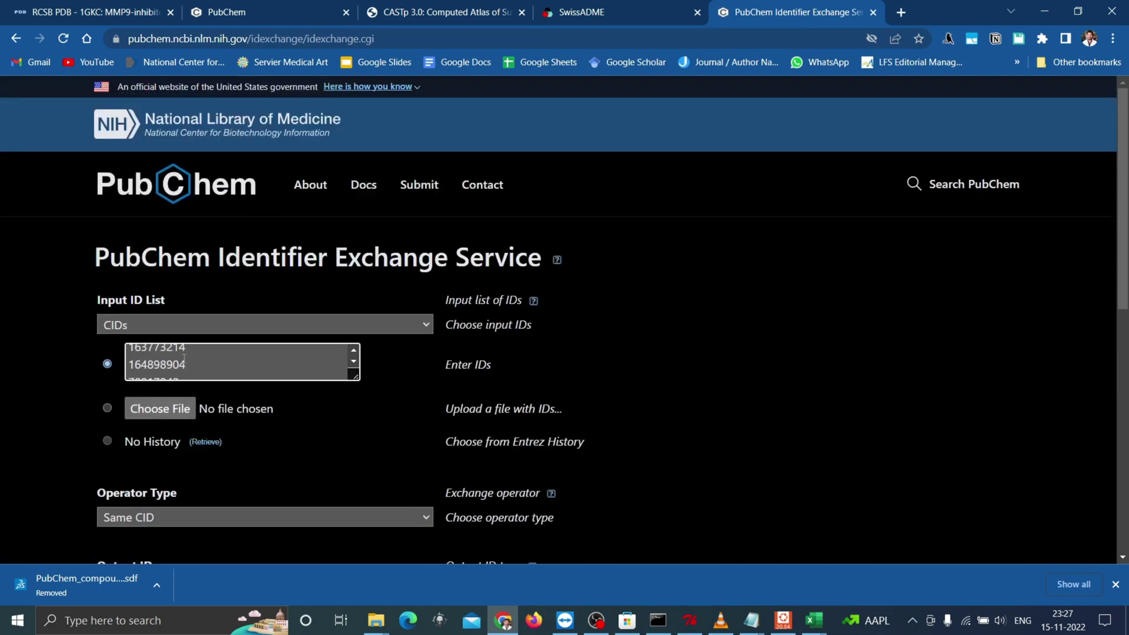
scroll(184, 358, "up", 3)
scroll(65, 368, "down", 3)
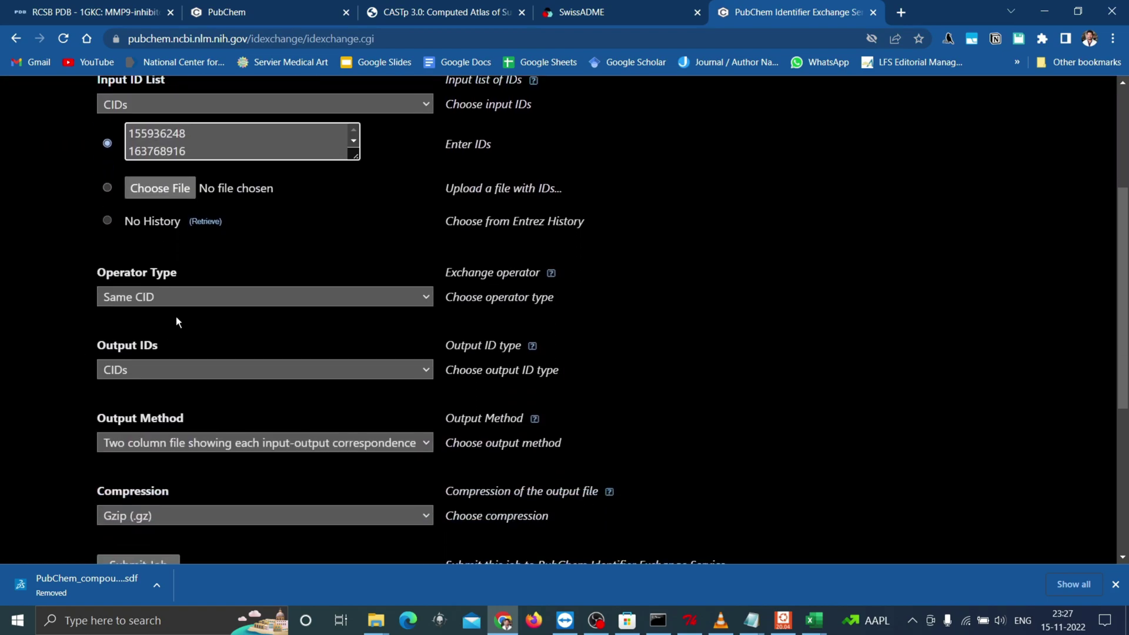
- Request SMILES output with no compression, submit, and open the resulting file
left_click(178, 378)
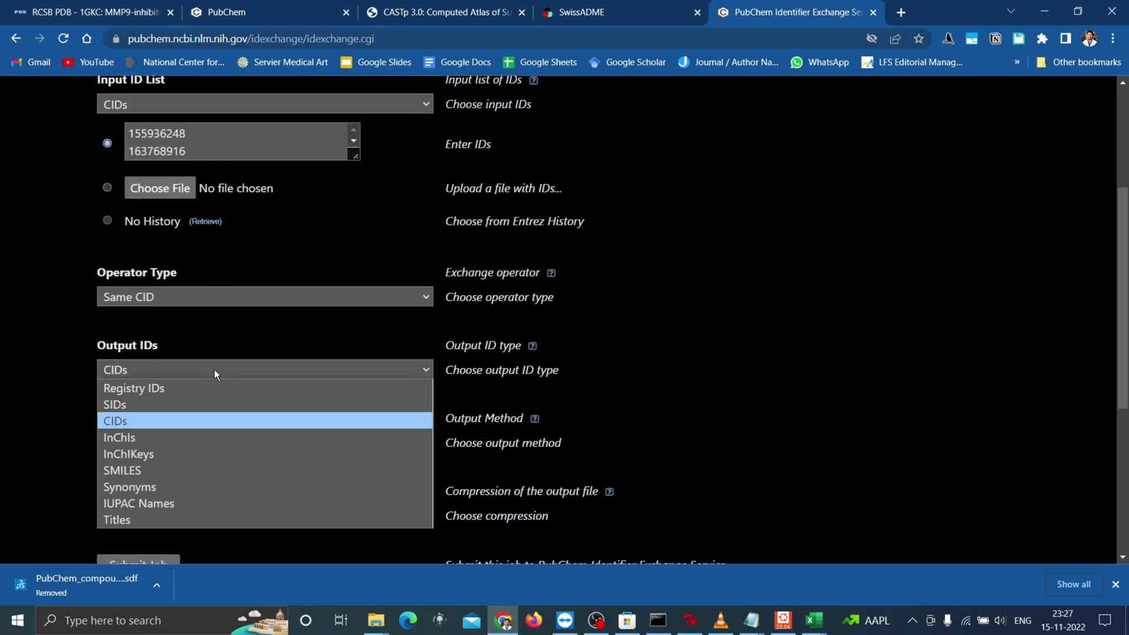
left_click(153, 473)
scroll(101, 383, "down", 2)
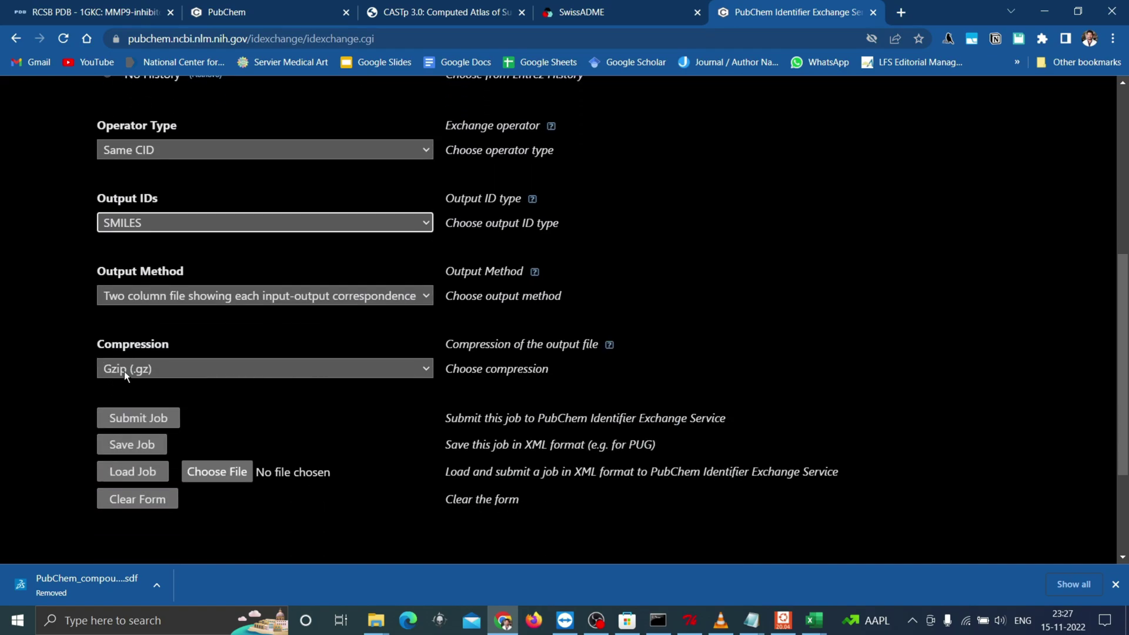
left_click(125, 370)
left_click(147, 387)
left_click(151, 425)
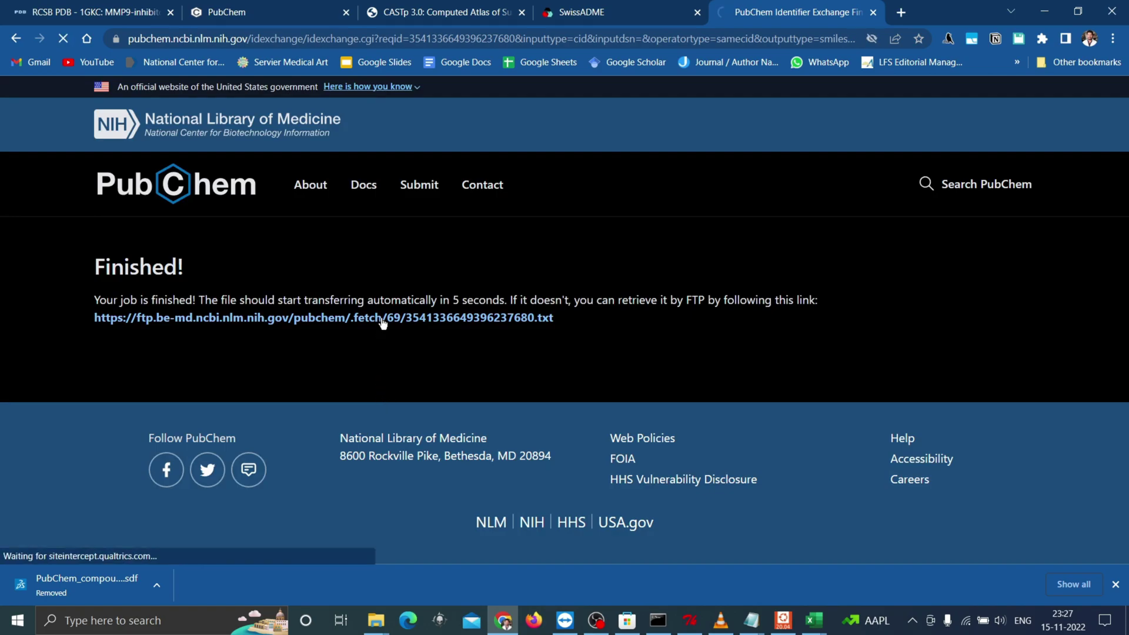
left_click(383, 318)
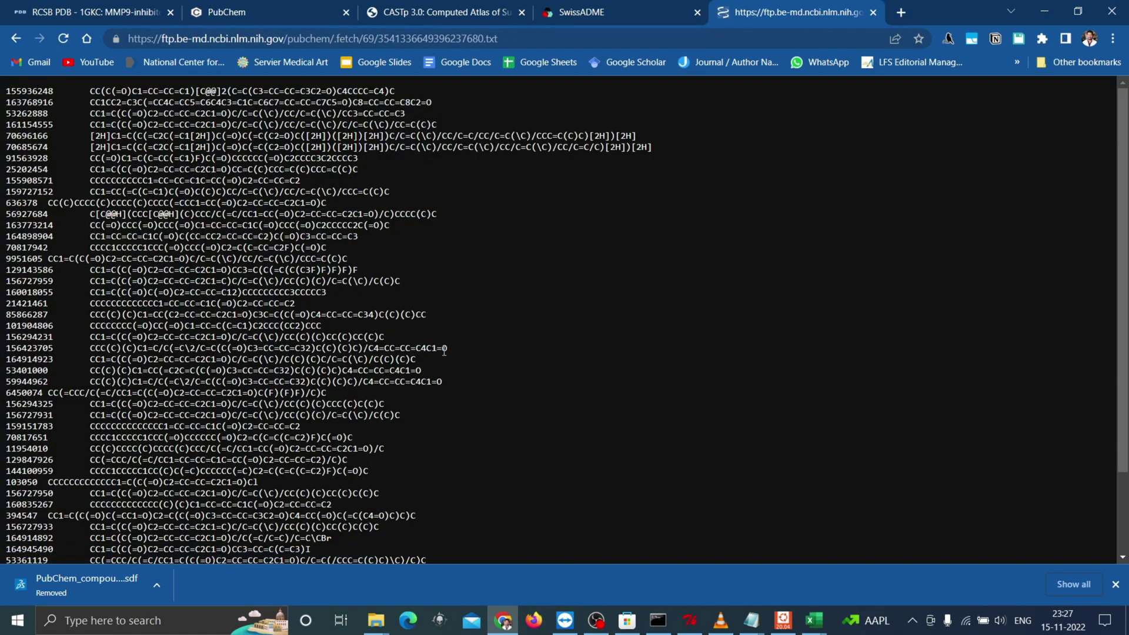
- Paste the copied IDs and SMILES into Excel at C2 and make the text dark
key("ctrl+a")
key("ctrl+c")
mouse_move(814, 621)
left_click(885, 559)
left_click(190, 186)
key("ctrl+v")
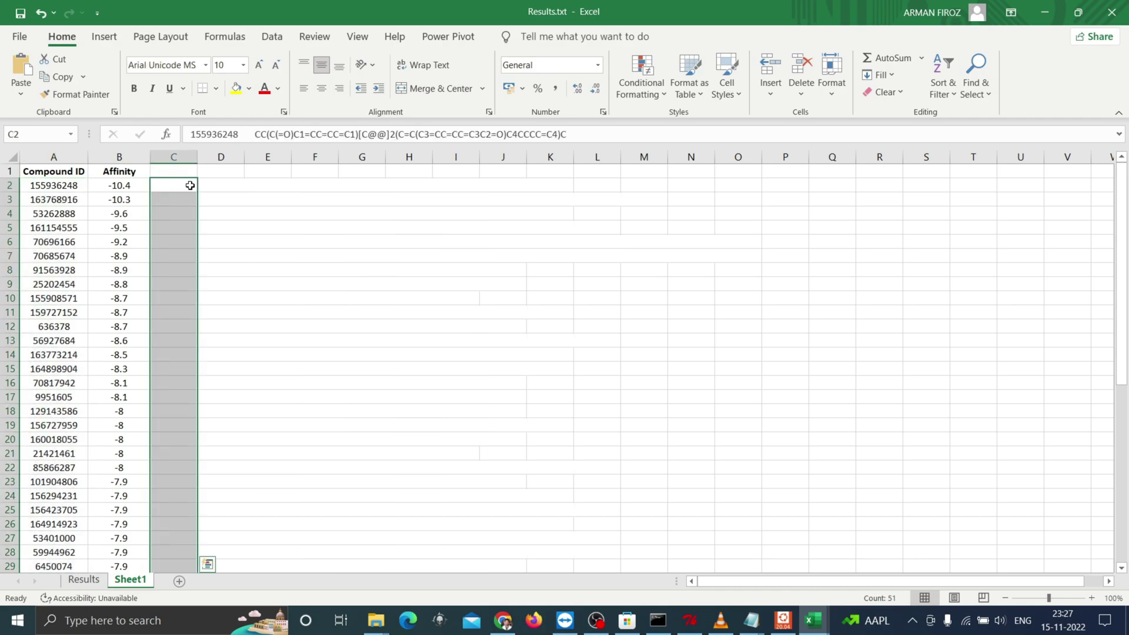
left_click(277, 89)
left_click(282, 154)
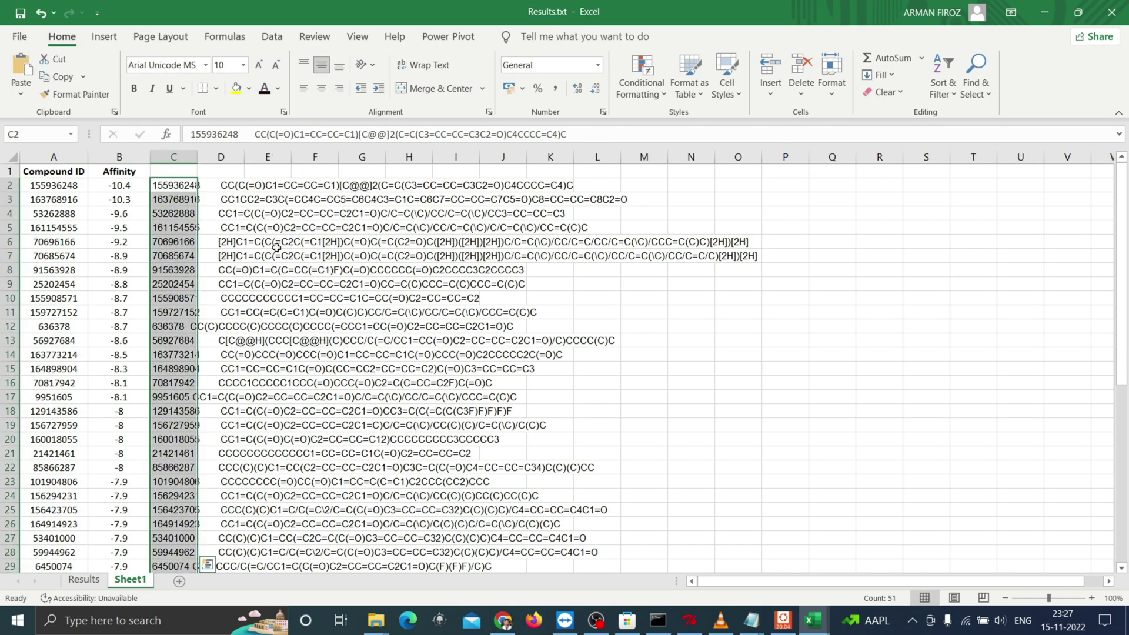
left_click(257, 171)
left_click(179, 185)
- Split column C into IDs and SMILES with Text to Columns and widen the SMILES column
left_click(187, 157)
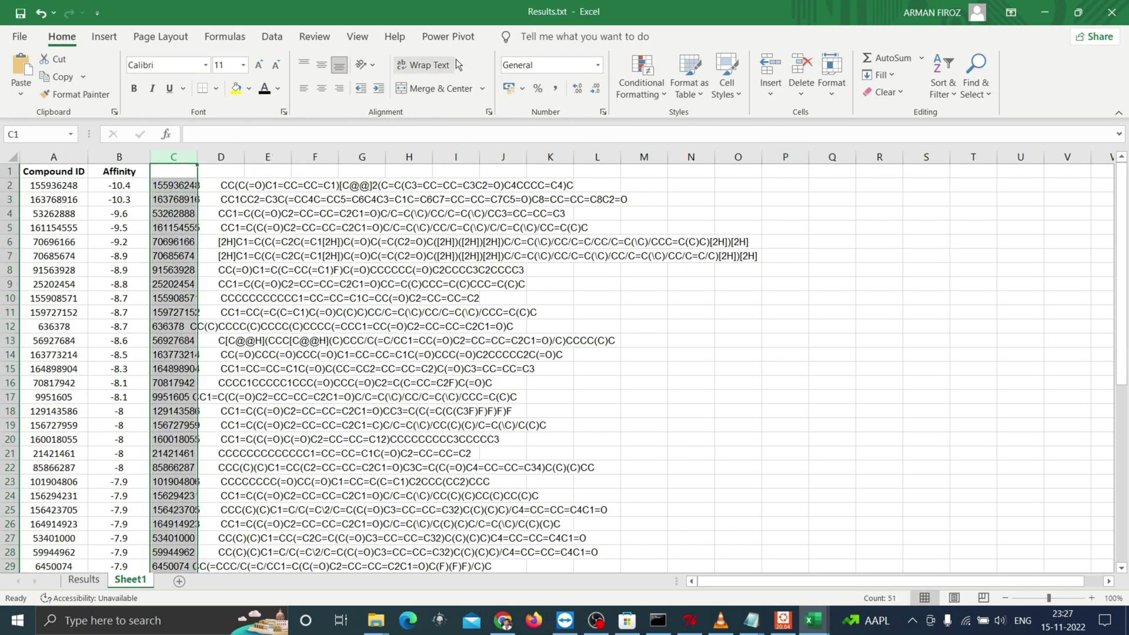
left_click(272, 37)
left_click(605, 82)
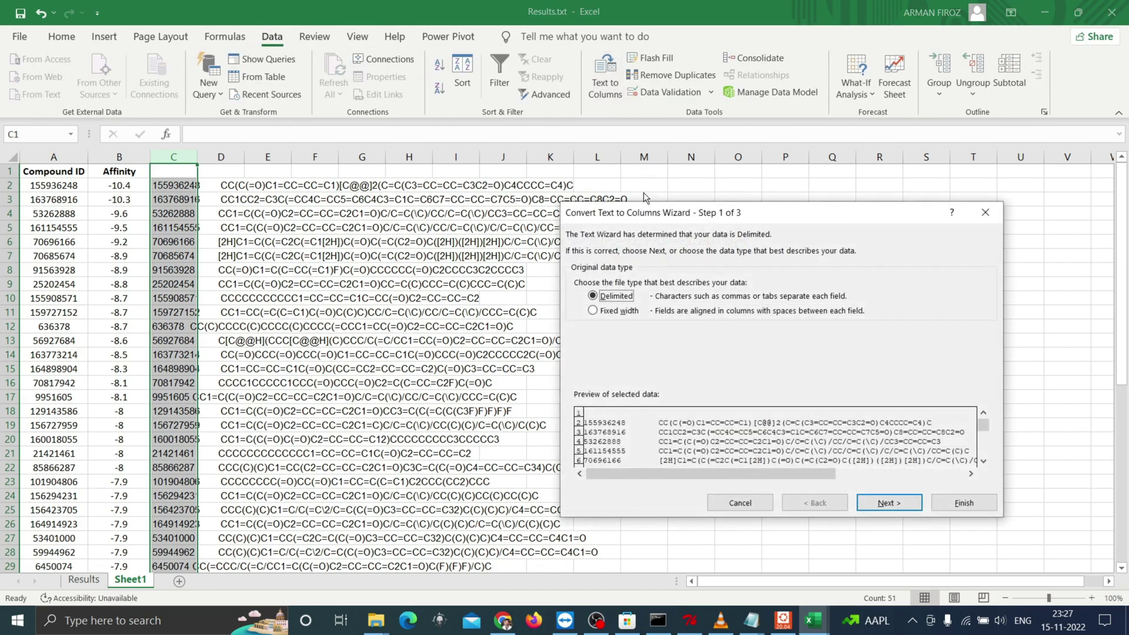
left_click(889, 503)
left_click(909, 503)
left_click(964, 502)
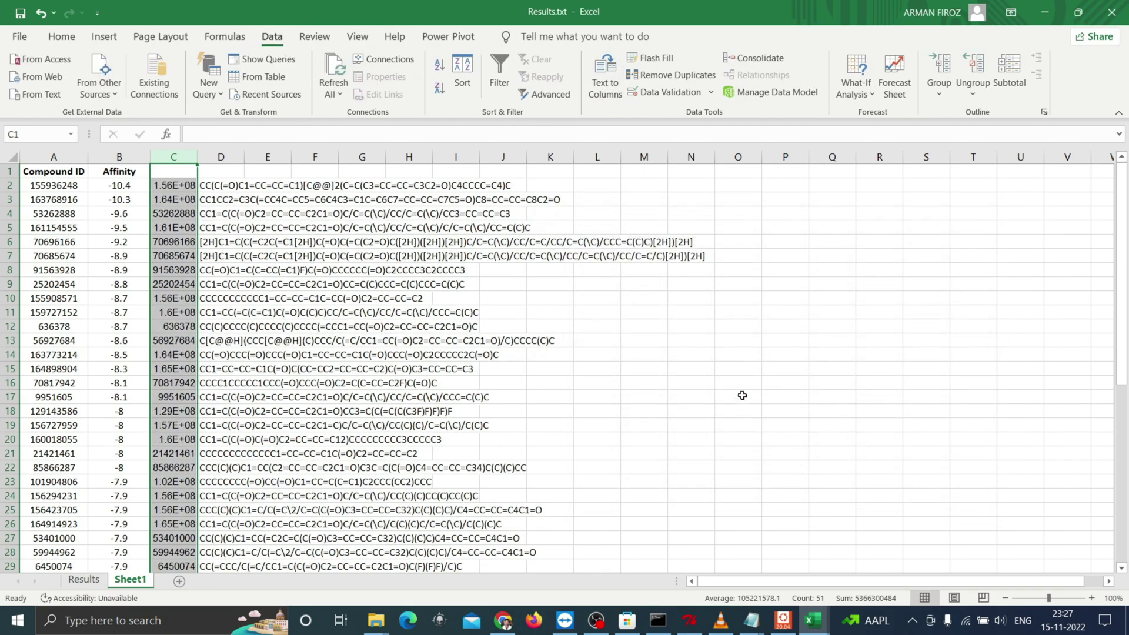
left_click(742, 395)
double_click(197, 157)
left_click_drag(257, 157, 763, 170)
- Verify the split IDs match column A's compound IDs in rows 2, 16 and 27
left_click(60, 185)
left_click(157, 185)
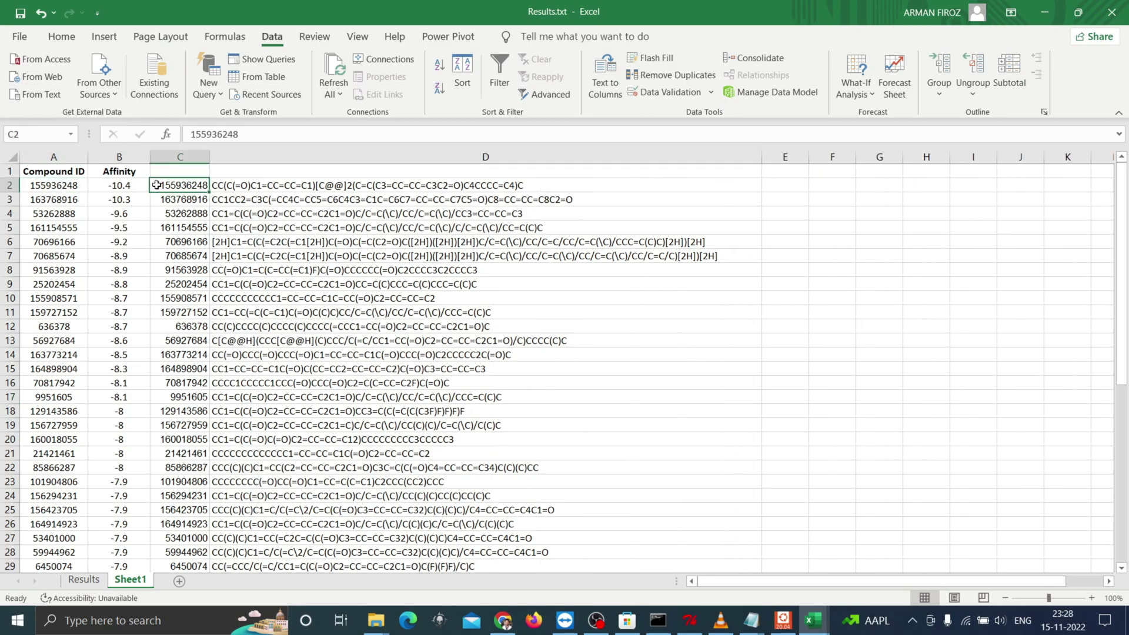
left_click_drag(180, 385, 65, 389)
left_click_drag(179, 538, 75, 538)
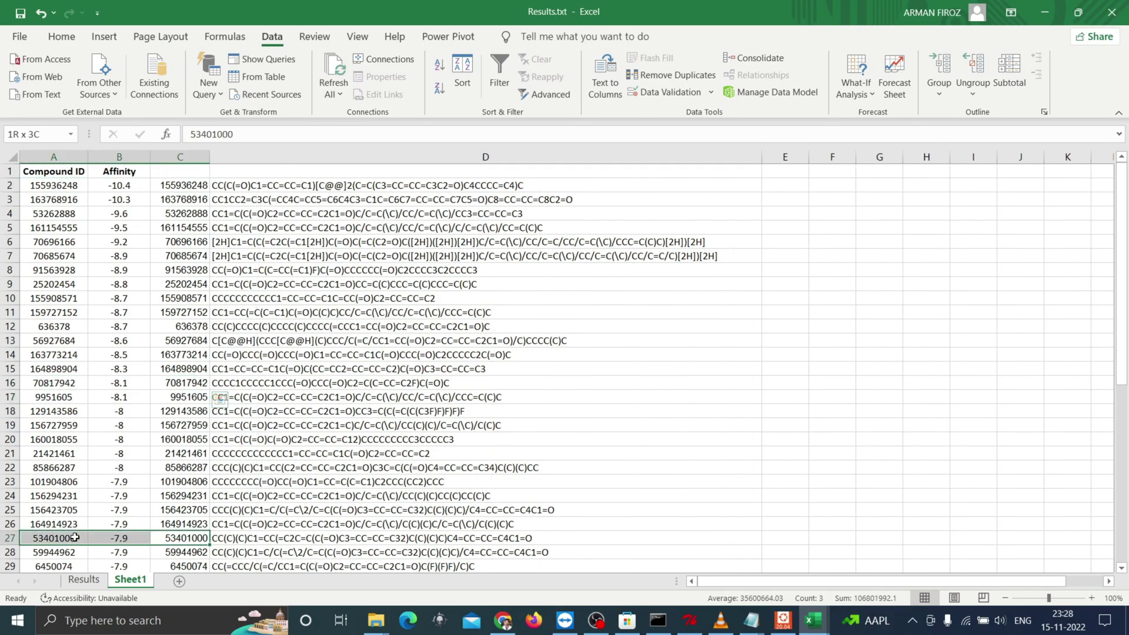
left_click_drag(762, 157, 720, 156)
- Add the SMILES header, delete the duplicate ID column, and head the next column SWISS ADME QUERY
left_click(569, 171)
type("SMI")
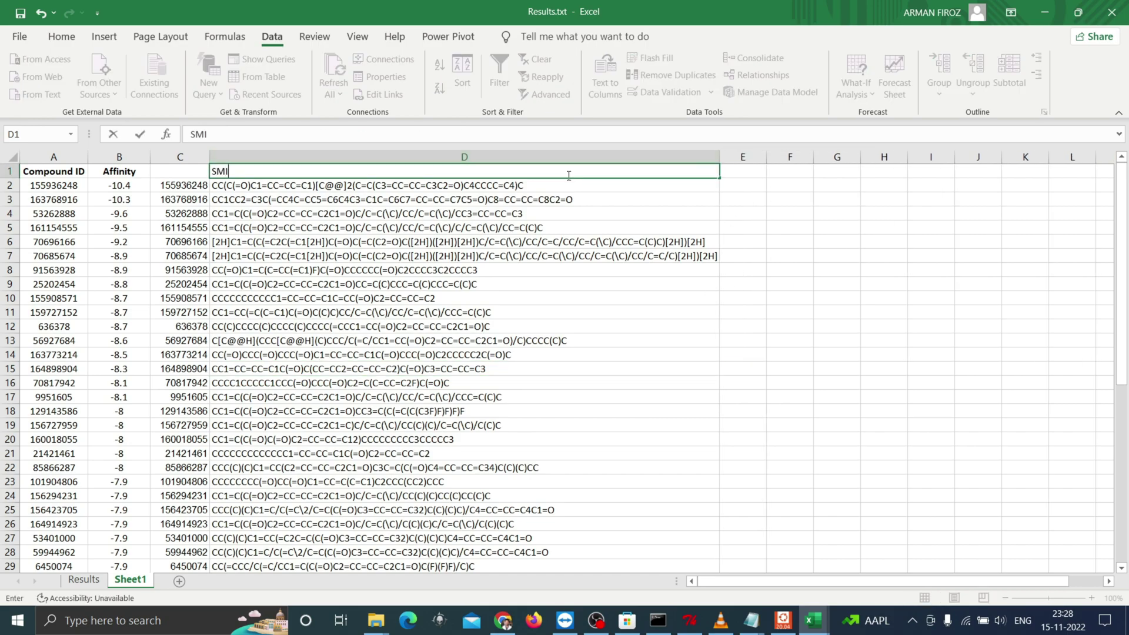
type("LES")
left_click(186, 154)
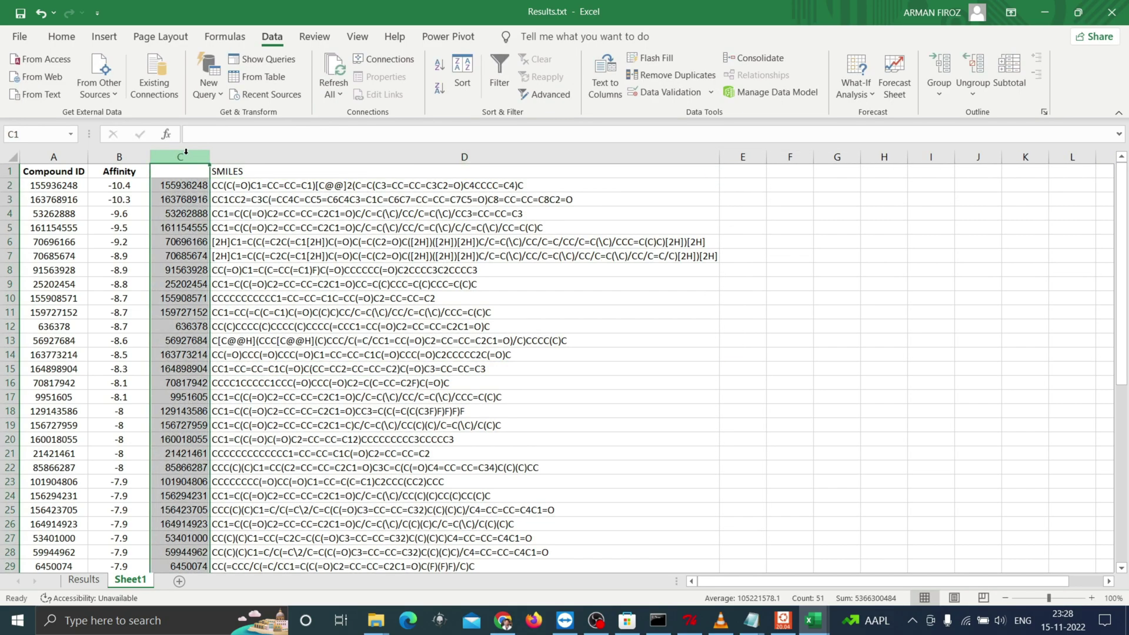
right_click(186, 154)
left_click(247, 300)
left_click(691, 170)
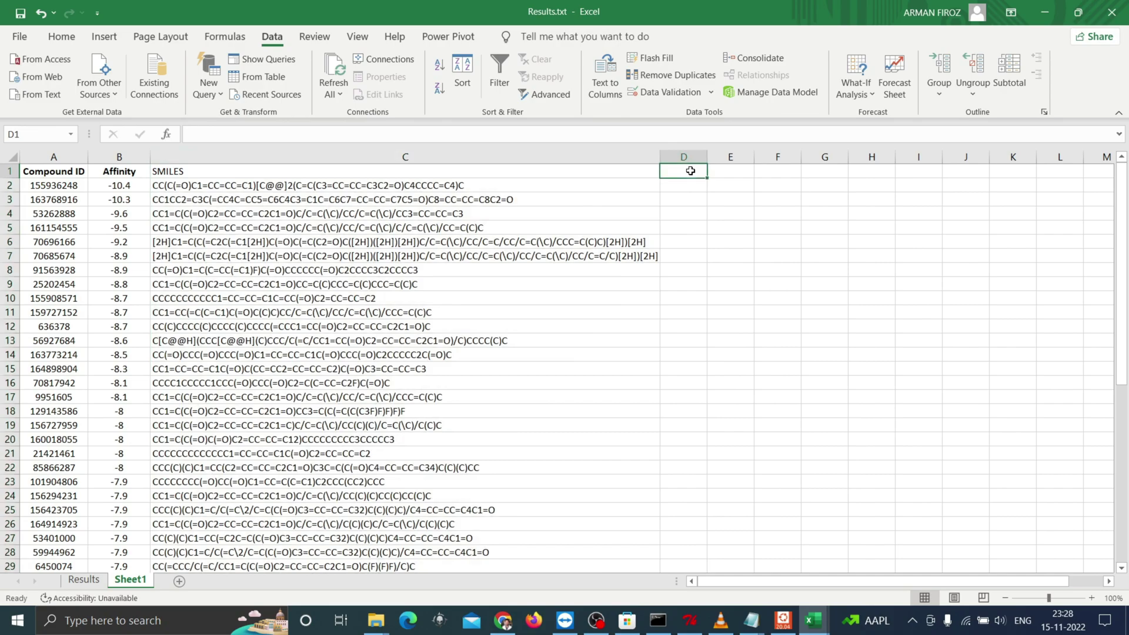
type("SWISS ADME ")
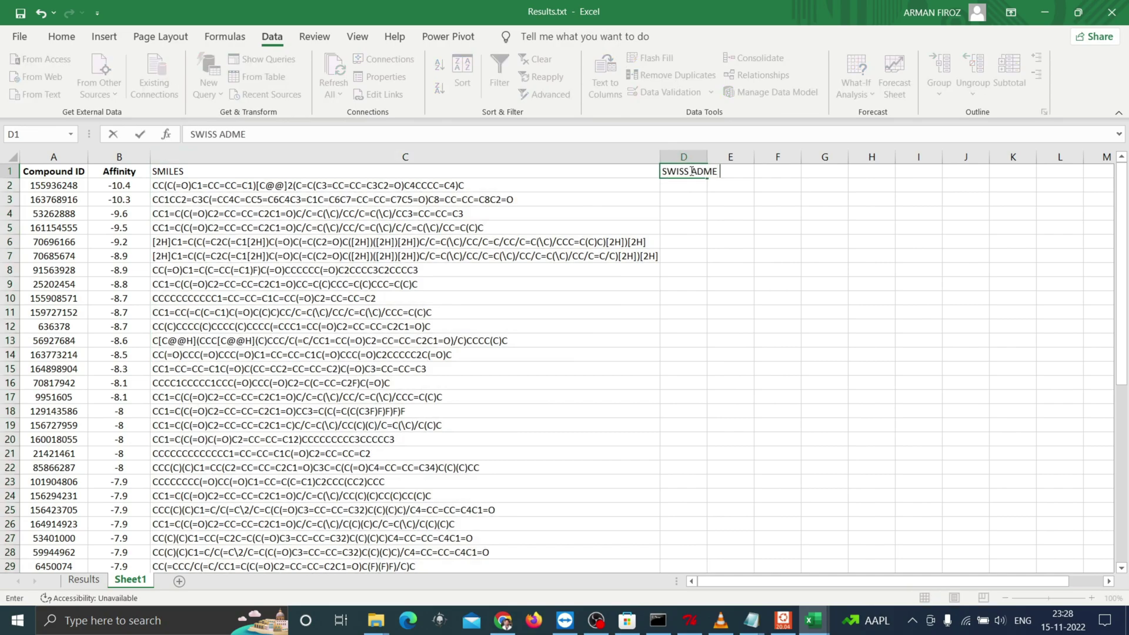
type("QUERY")
- Enter =C2&" "&A2 in D2 under the SWISS ADME QUERY header to join SMILES and compound ID
key("Return")
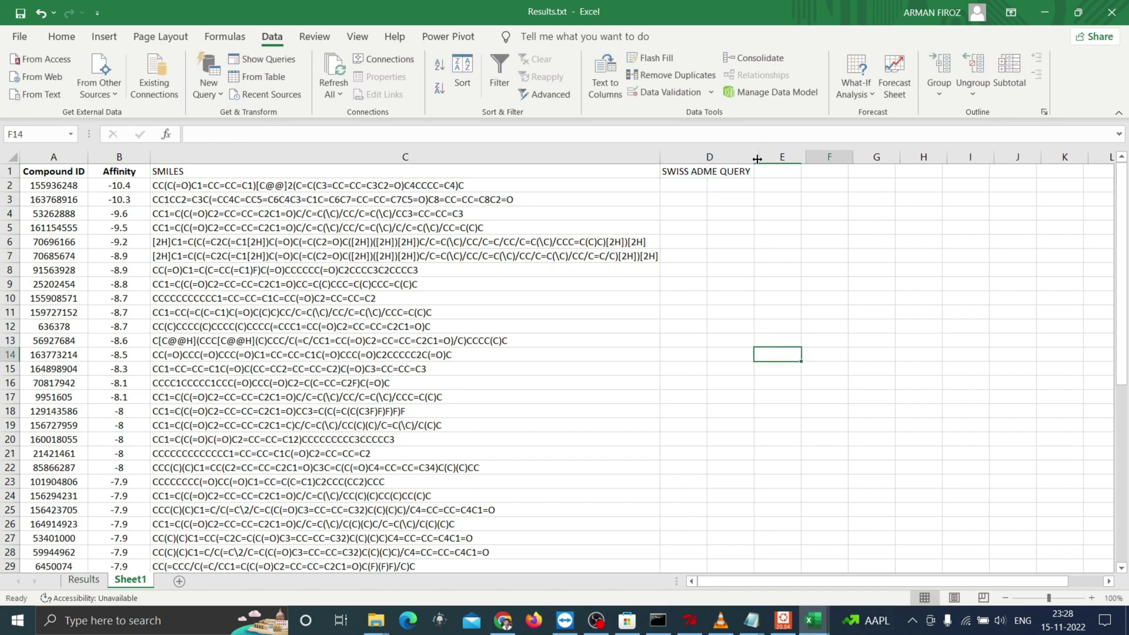
double_click(707, 157)
type("=")
left_click(472, 185)
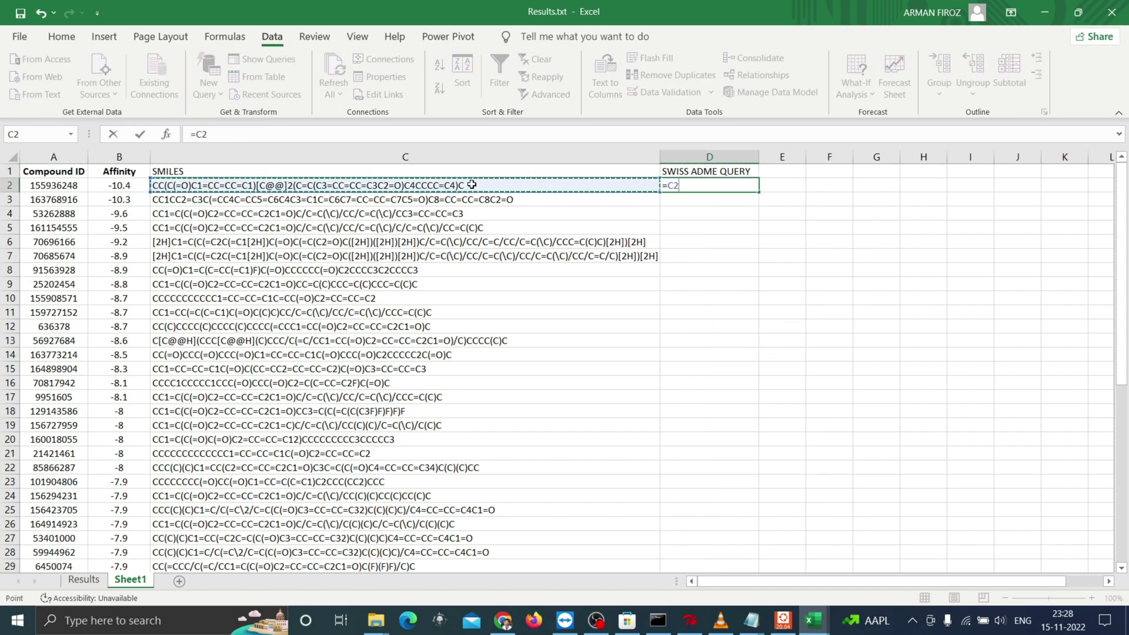
type("&\" \"")
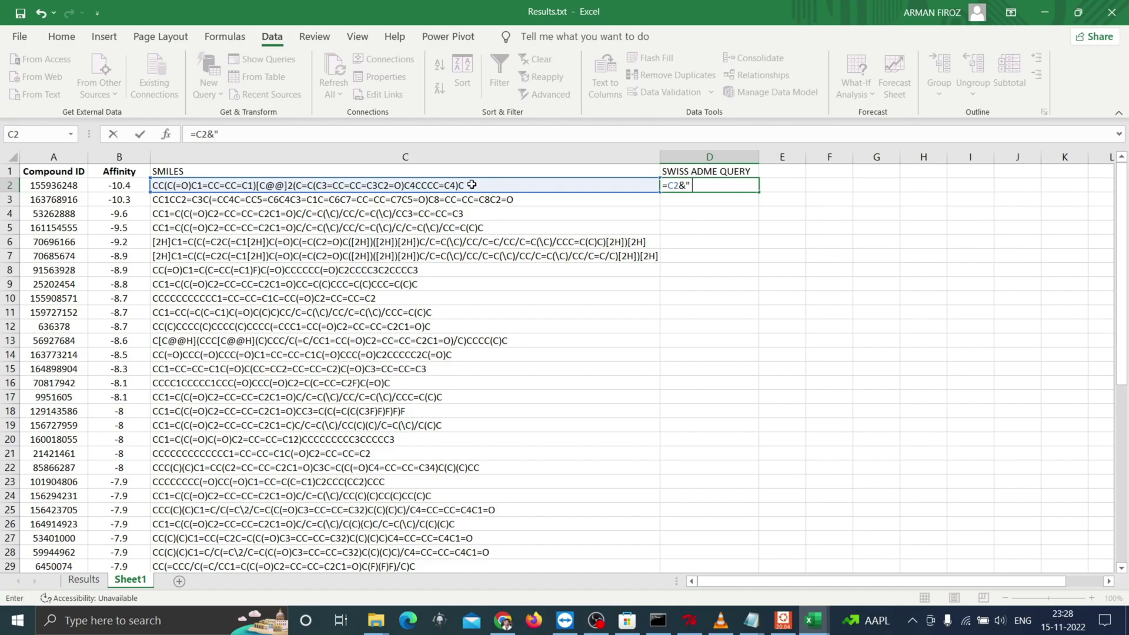
type("&")
left_click(59, 187)
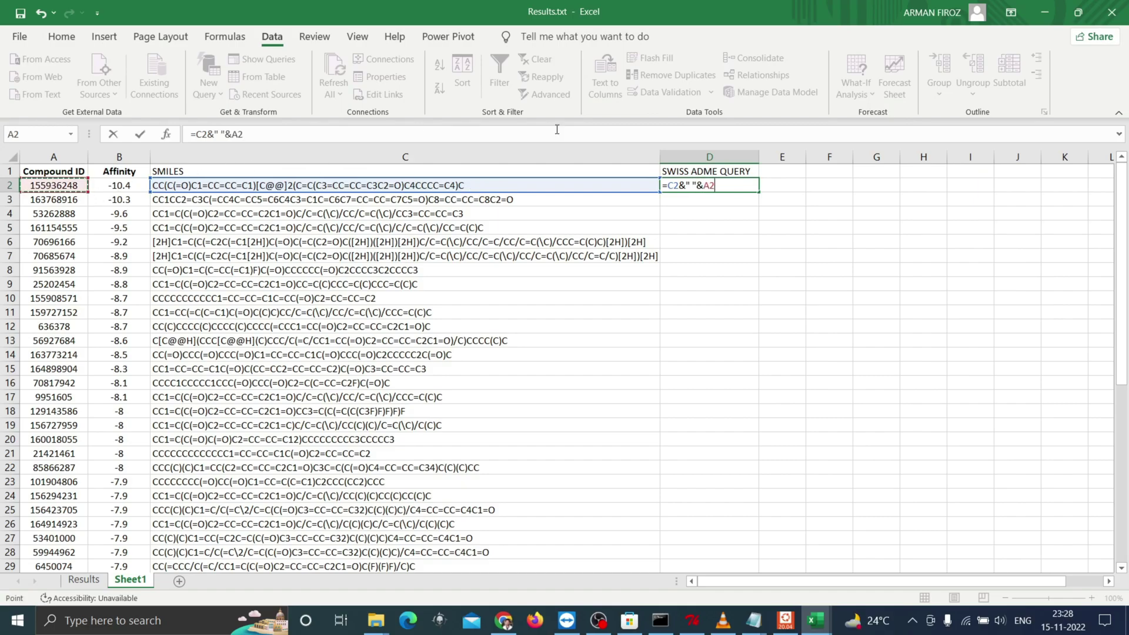
key("Return")
- Fill the joining formula down for every compound and copy the query column
left_click(729, 187)
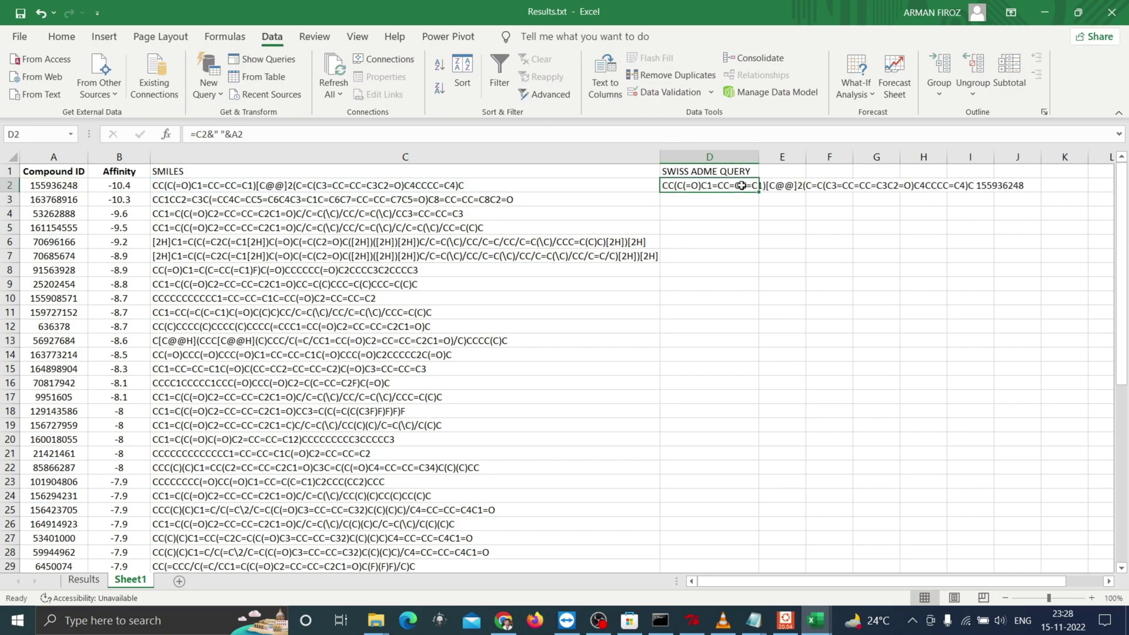
double_click(760, 192)
scroll(837, 315, "down", 10)
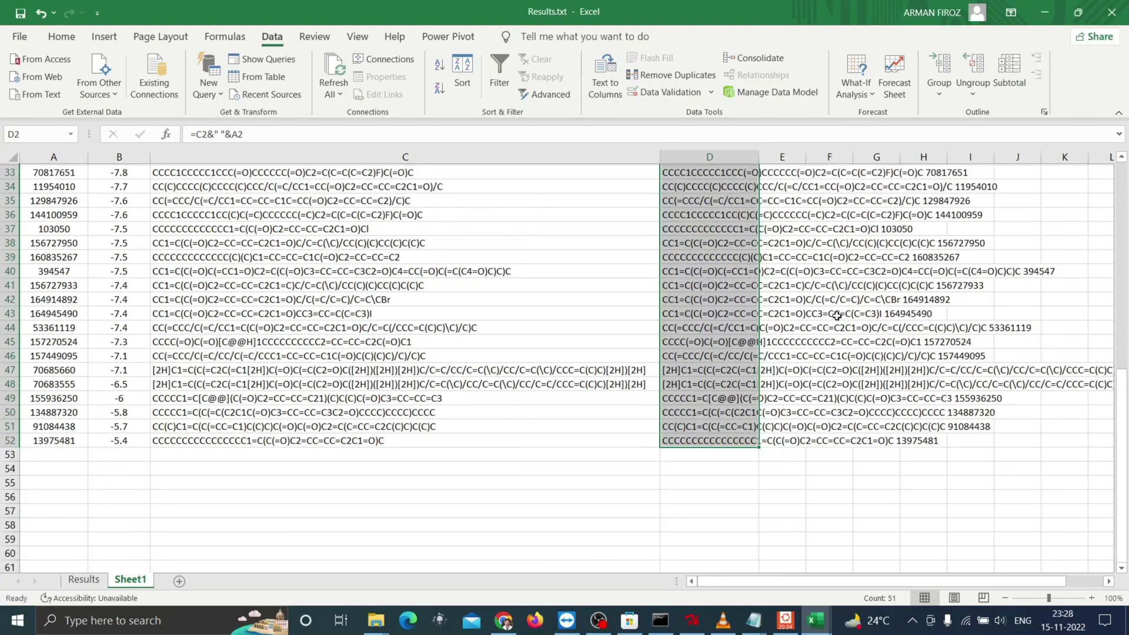
scroll(837, 316, "up", 10)
key("ctrl+c")
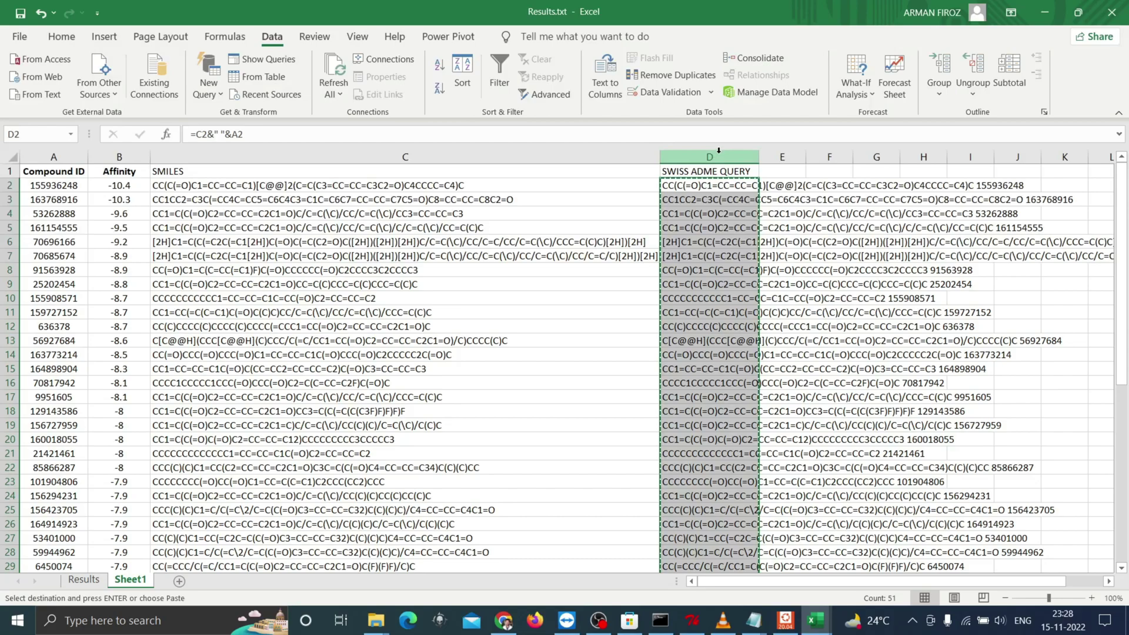
scroll(837, 316, "down", 8)
- Paste the SMILES-plus-ID list into SwissADME, run the prediction, and show the BOILED-Egg plot
key("alt+Tab")
left_click(647, 247)
key("ctrl+v")
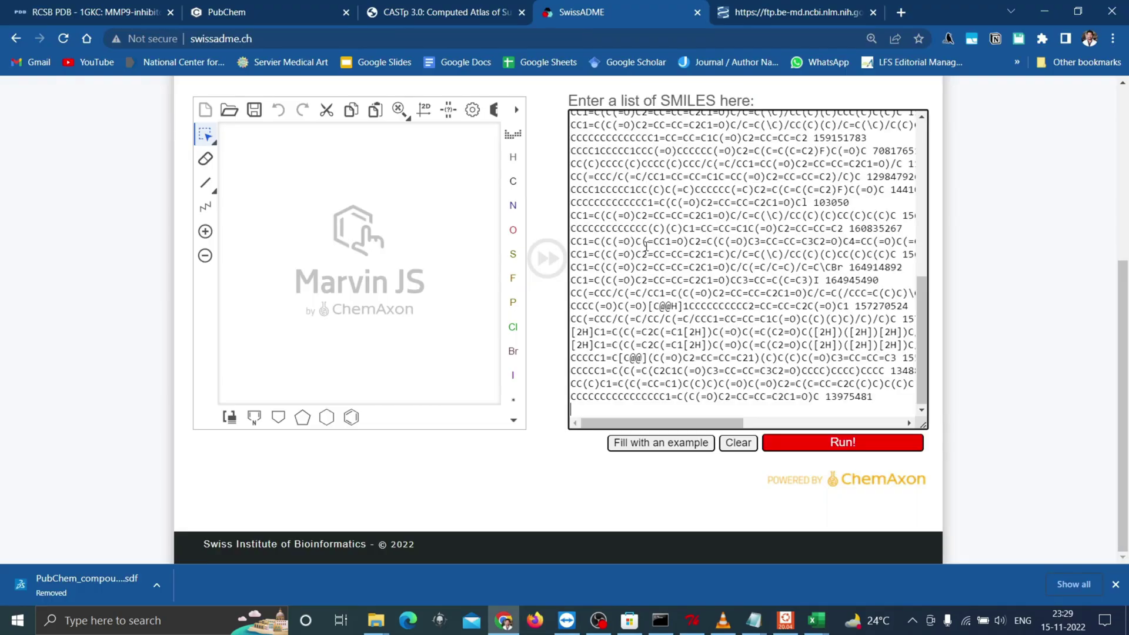
left_click(804, 444)
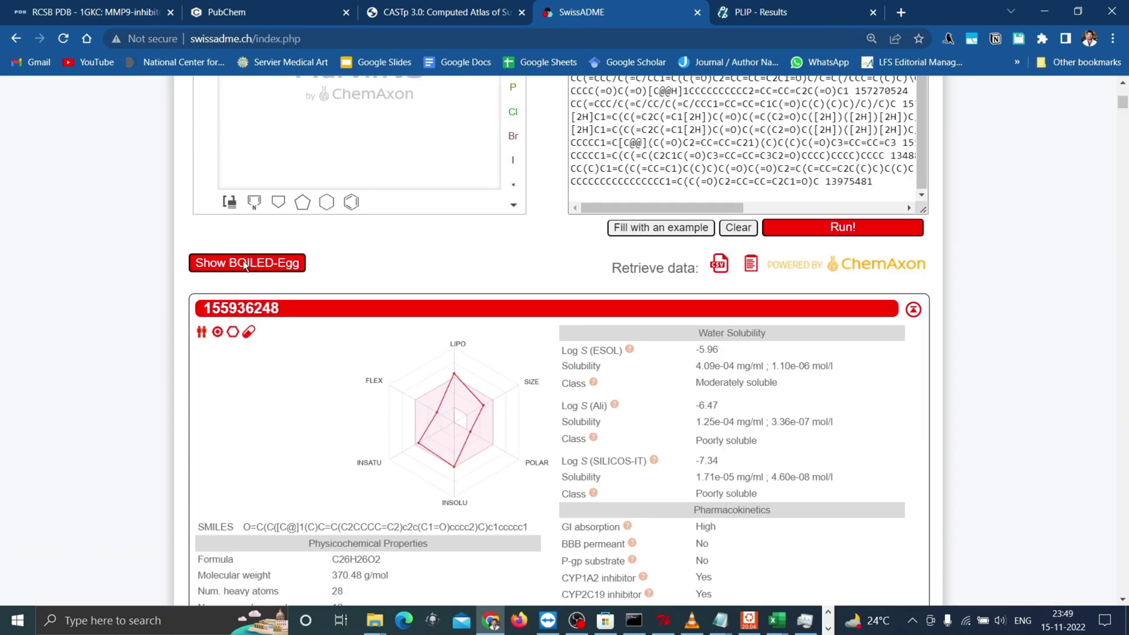
left_click(244, 263)
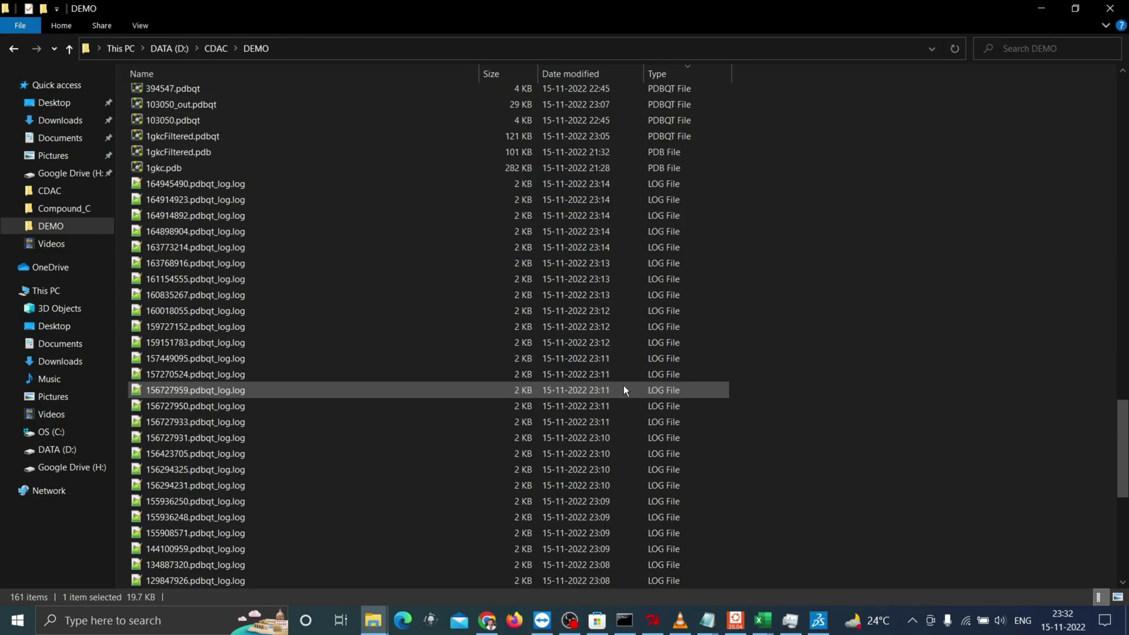
- Open the 1gkcFiltered receptor, add the docked ligand file, and rotate to view the binding pocket
scroll(267, 275, "up", 3)
left_click(241, 266)
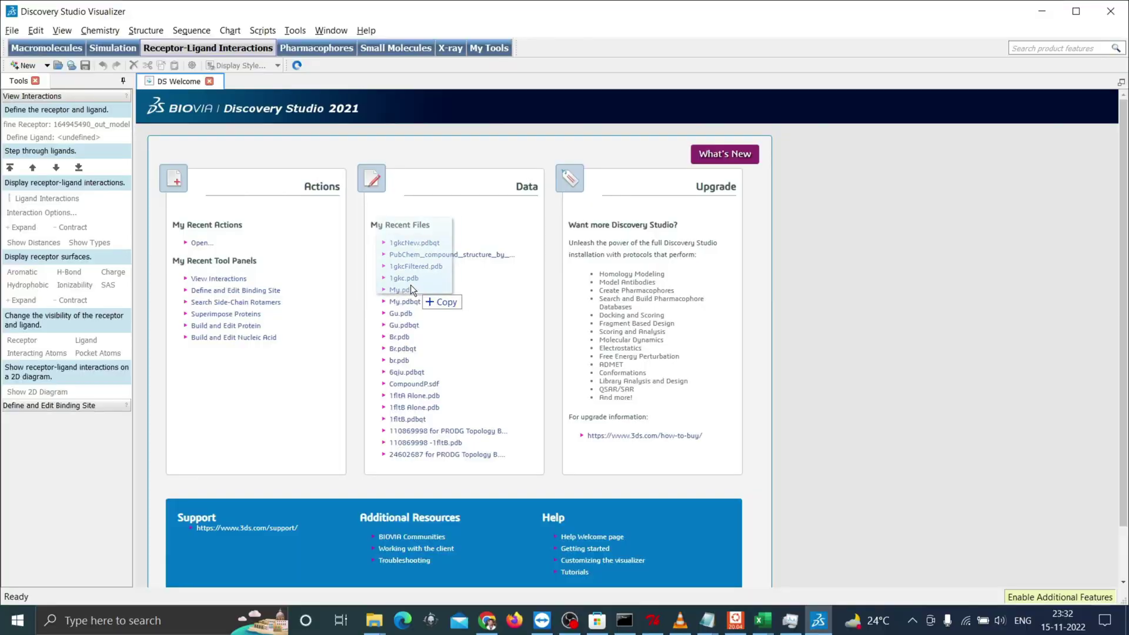
left_click(415, 266)
left_click(204, 99)
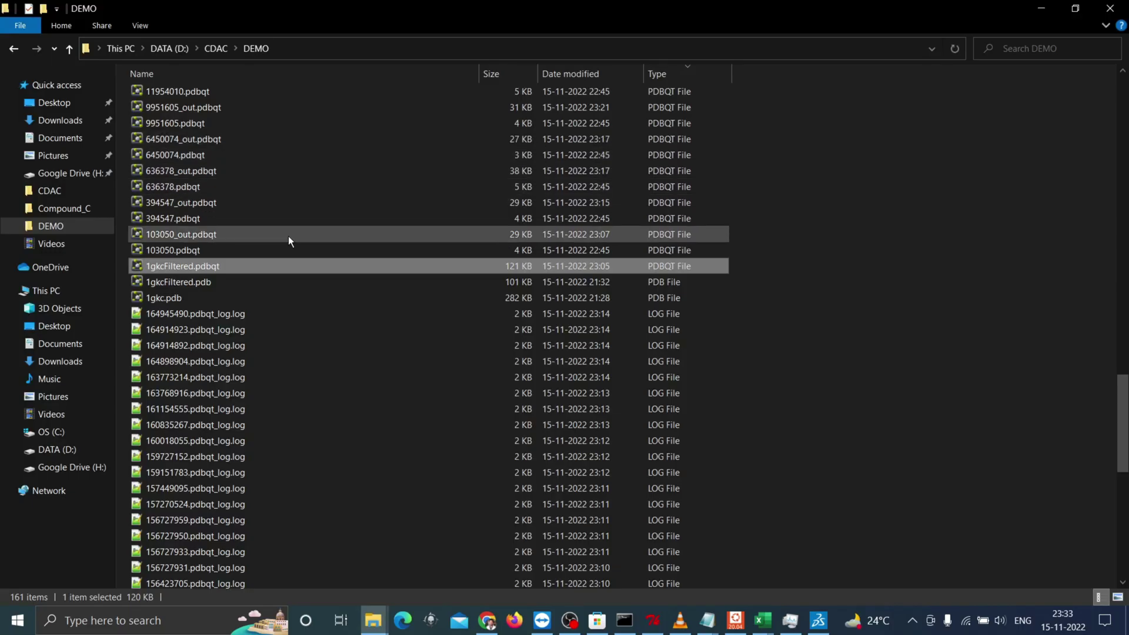
scroll(288, 235, "up", 5)
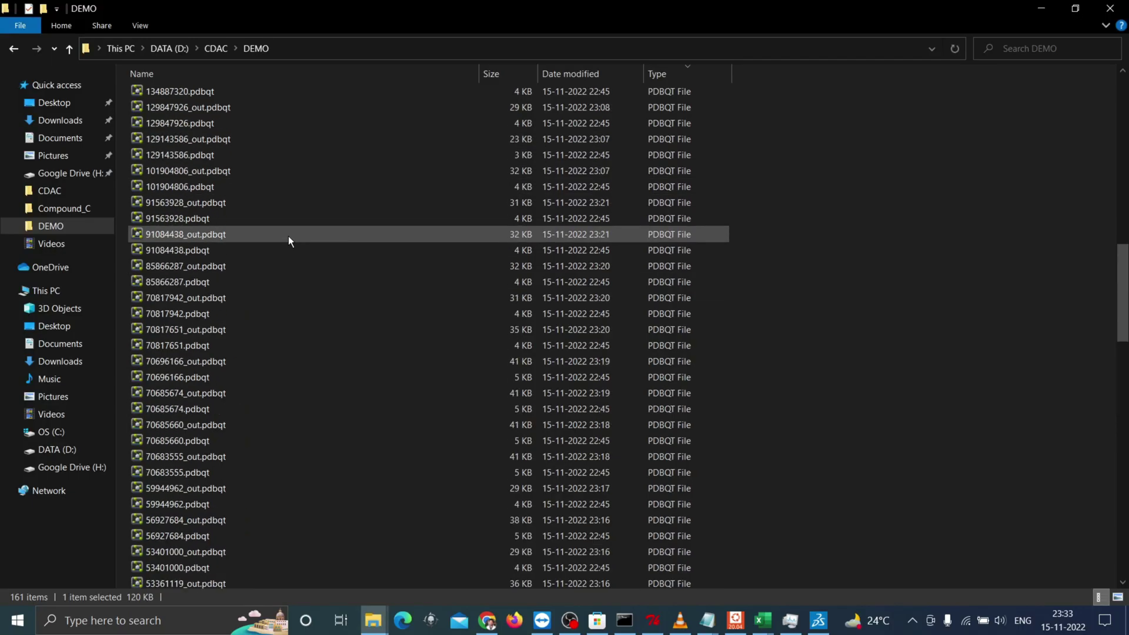
scroll(289, 238, "up", 5)
left_click_drag(225, 179, 269, 256)
key("alt+Tab")
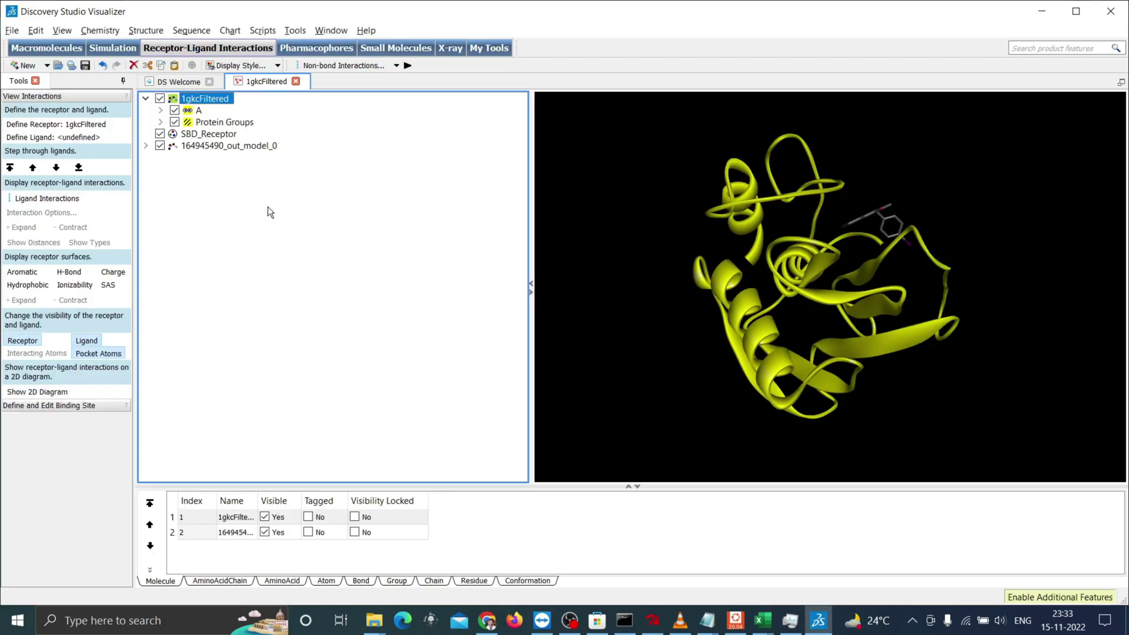
right_click_drag(850, 228, 955, 234)
left_click(1013, 287)
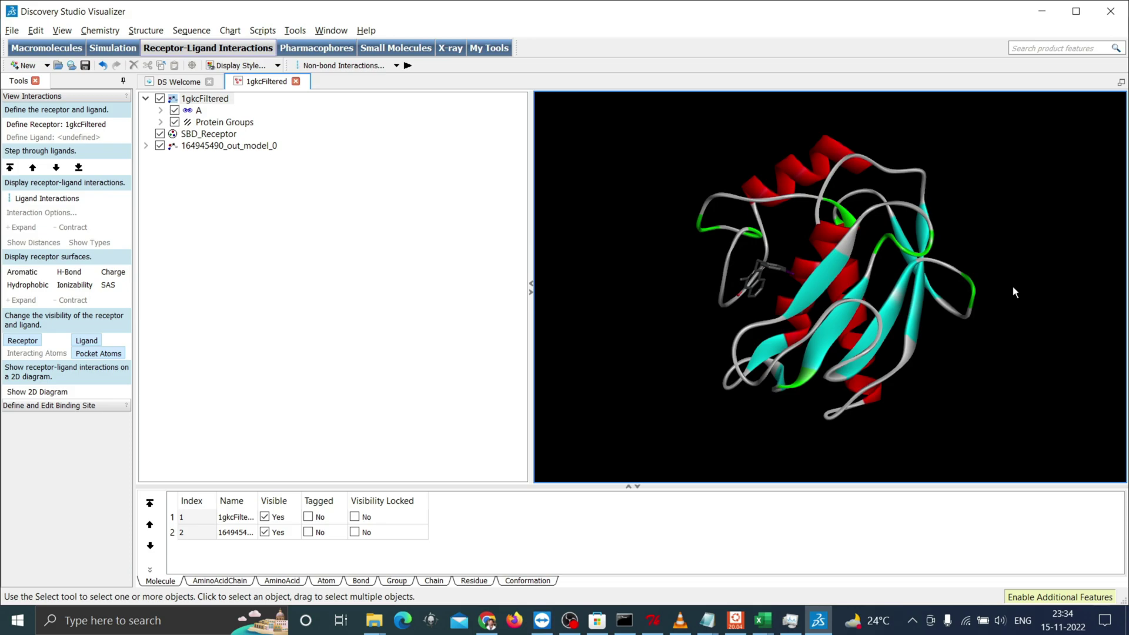
right_click_drag(1012, 287, 585, 271)
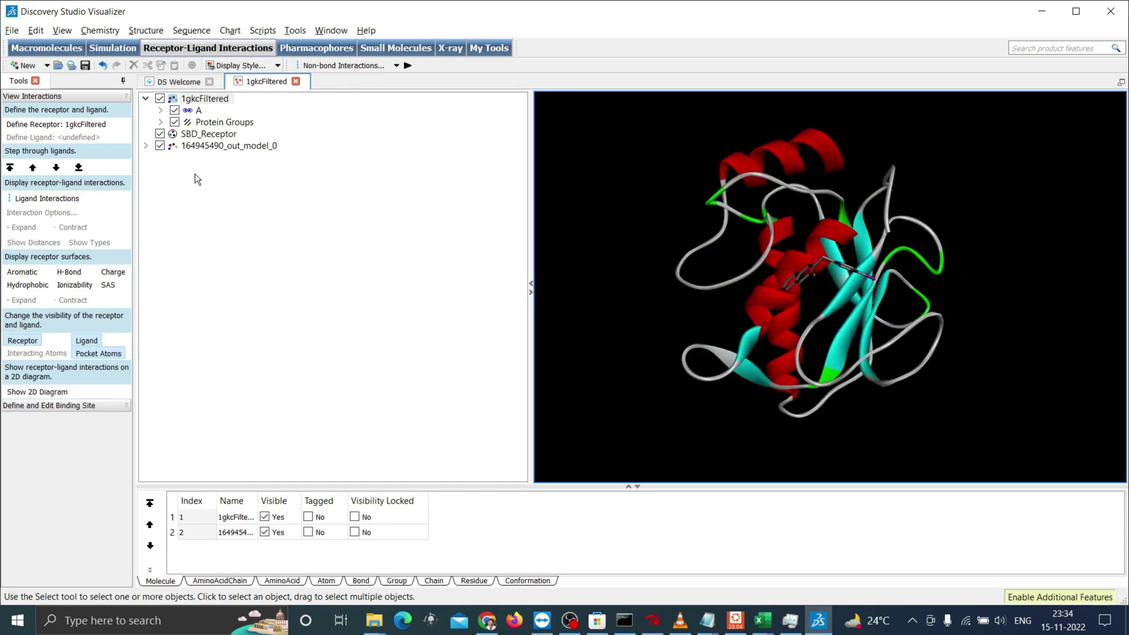
- Expand the ligand's poses and delete the extra model_3 poses, keeping only model_0
left_click(146, 146)
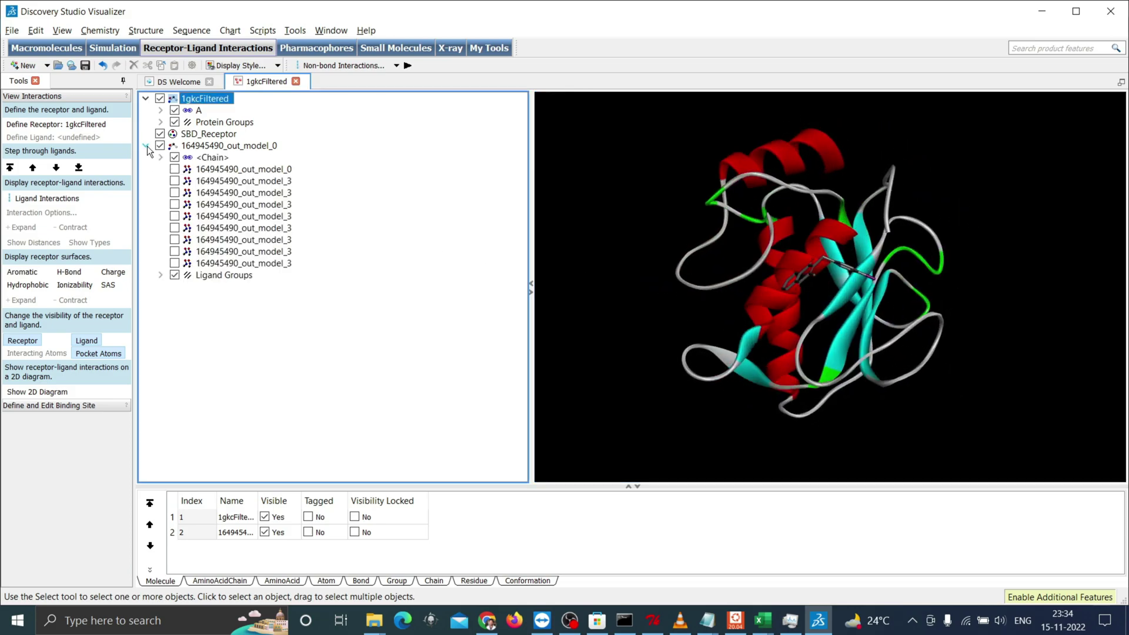
left_click(256, 170)
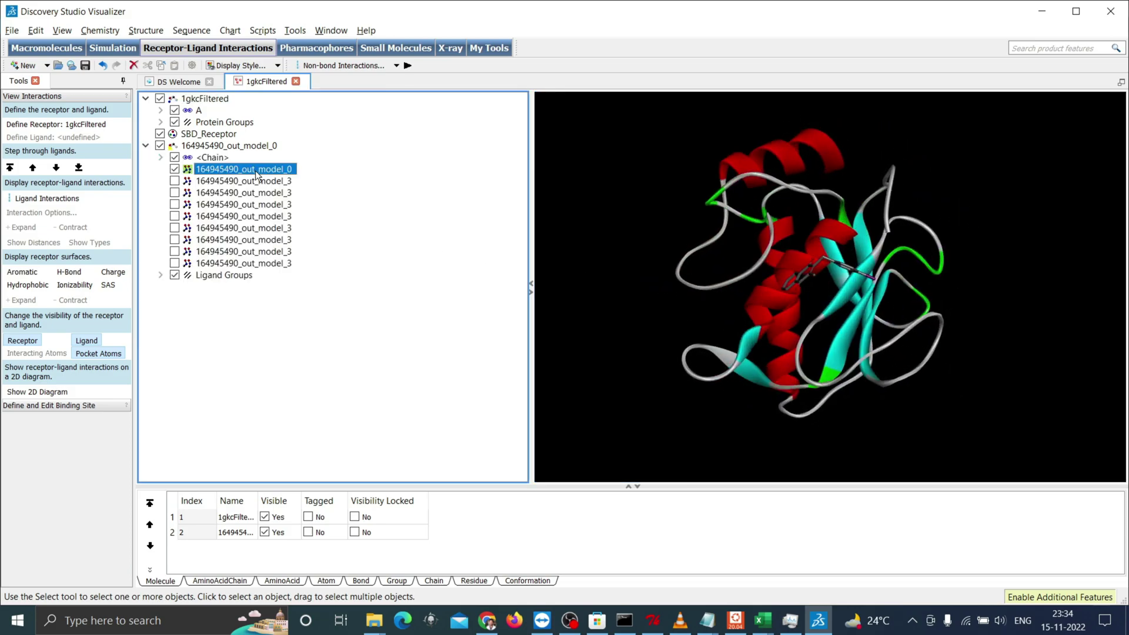
left_click(175, 181)
left_click(252, 262)
key("Delete")
key("Delete")
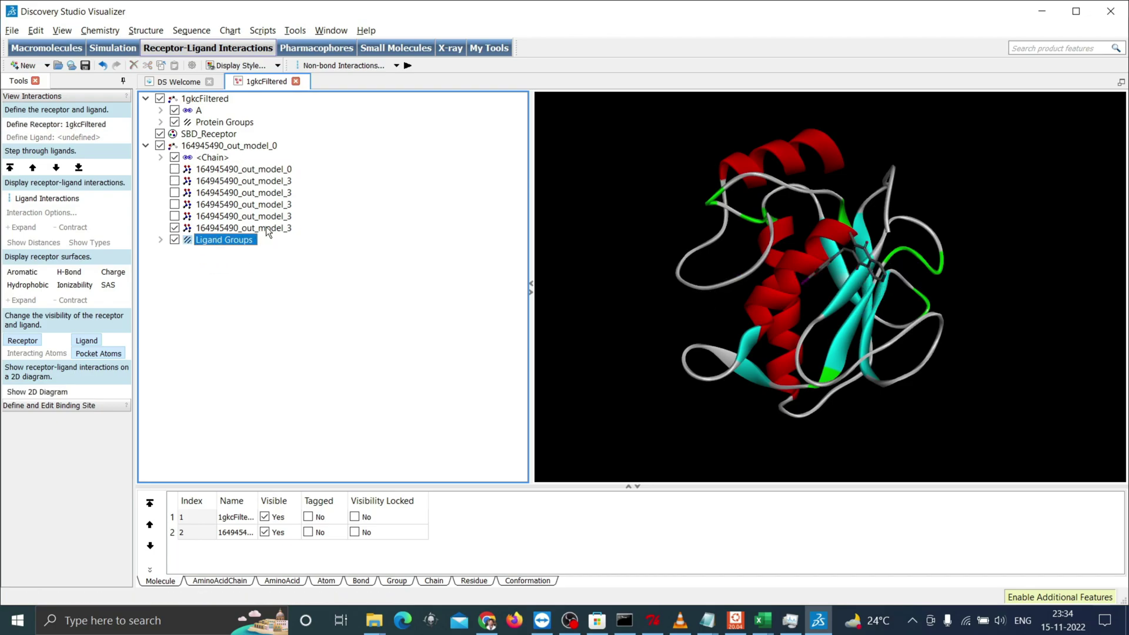
key("Delete")
key("Delete")
key("Delete")
key("Delete")
key("Delete")
key("Delete")
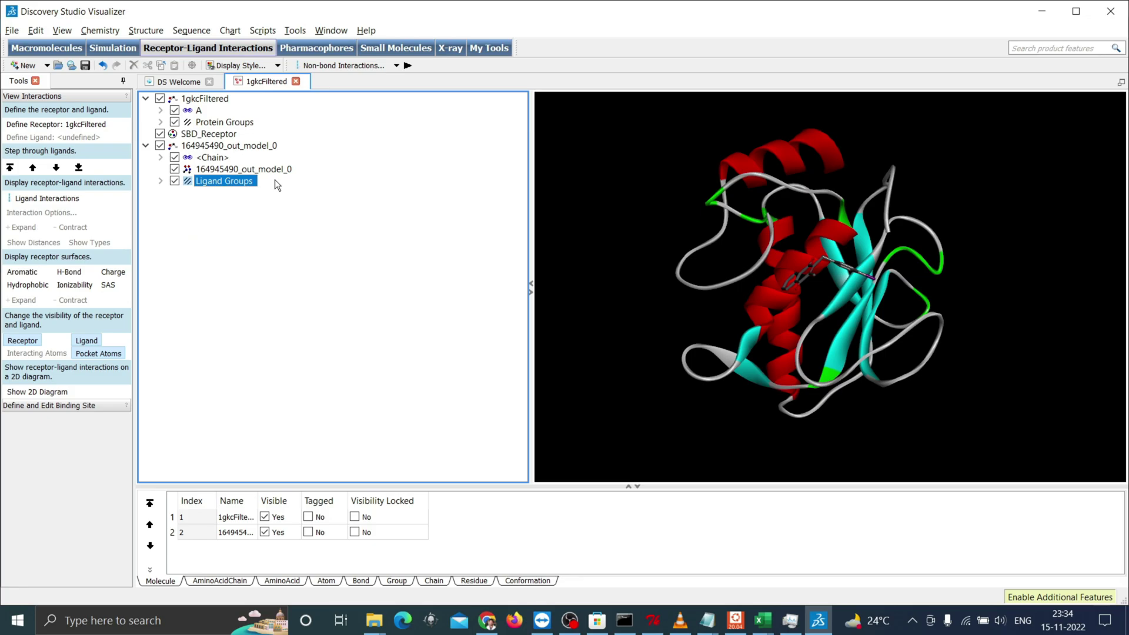
- Show the ligand–receptor interactions without intramolecular interactions and open the 2D interaction diagram
left_click(62, 199)
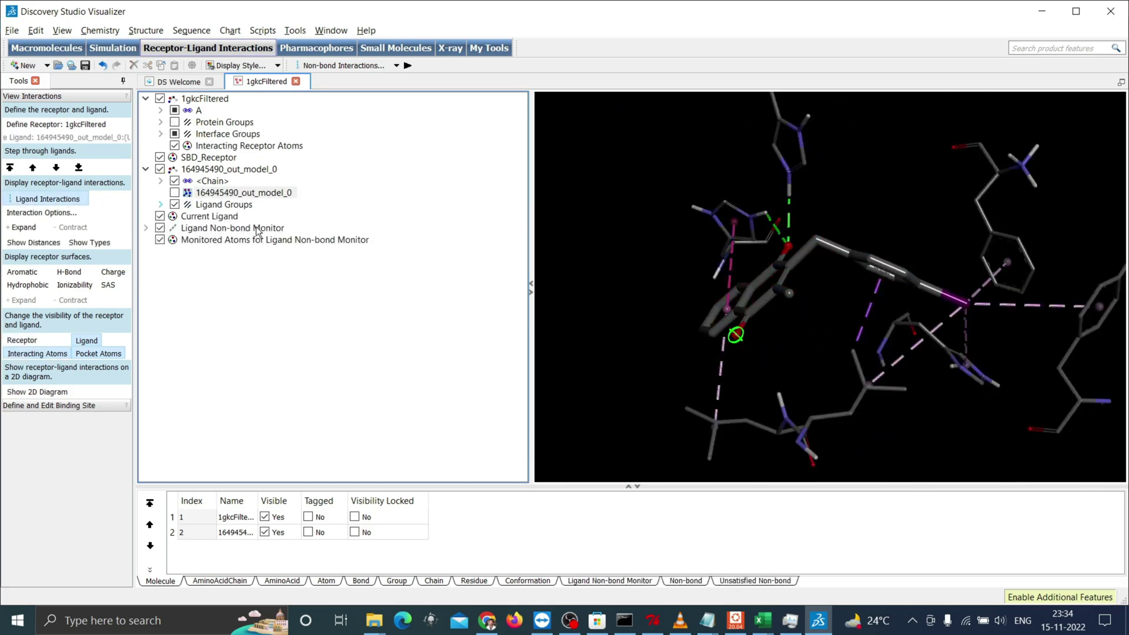
right_click_drag(873, 215, 677, 200)
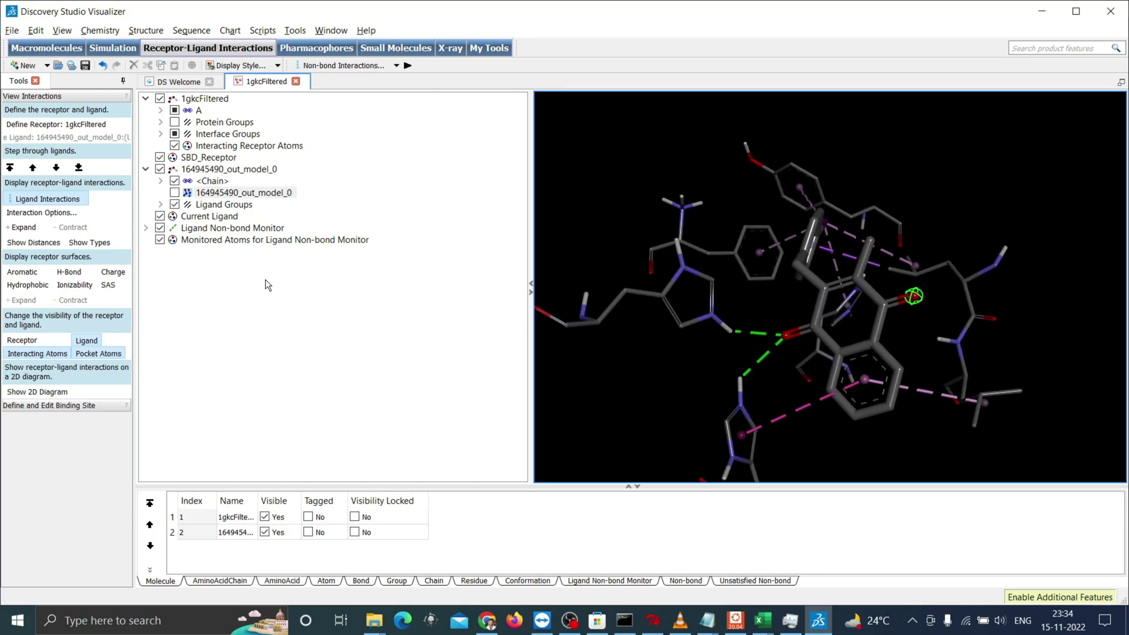
left_click(27, 213)
left_click(491, 428)
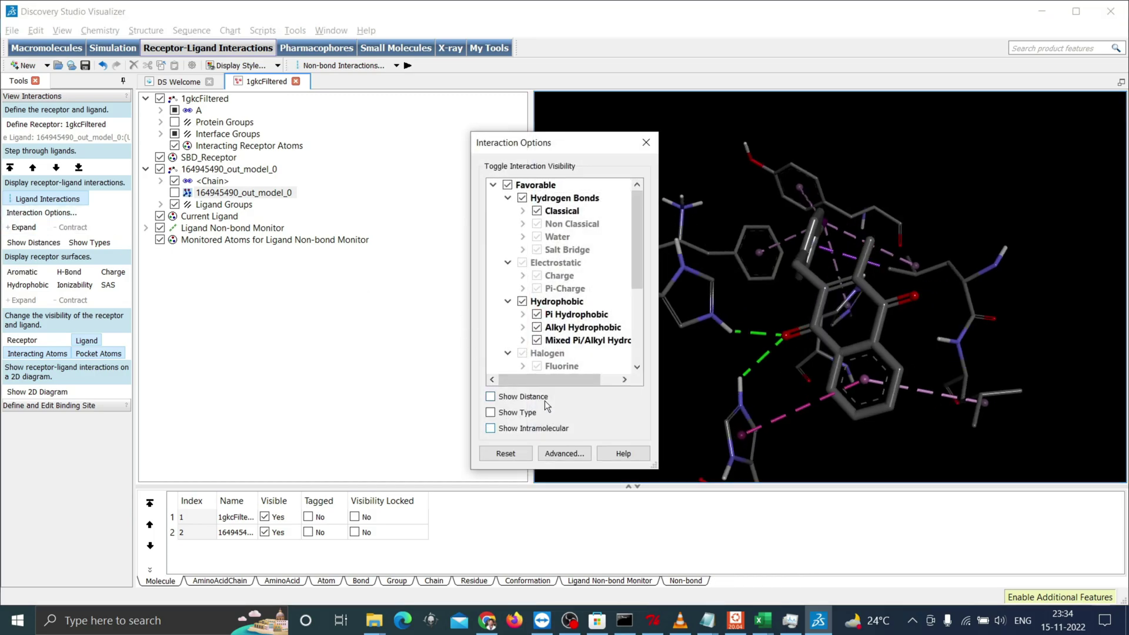
left_click(636, 148)
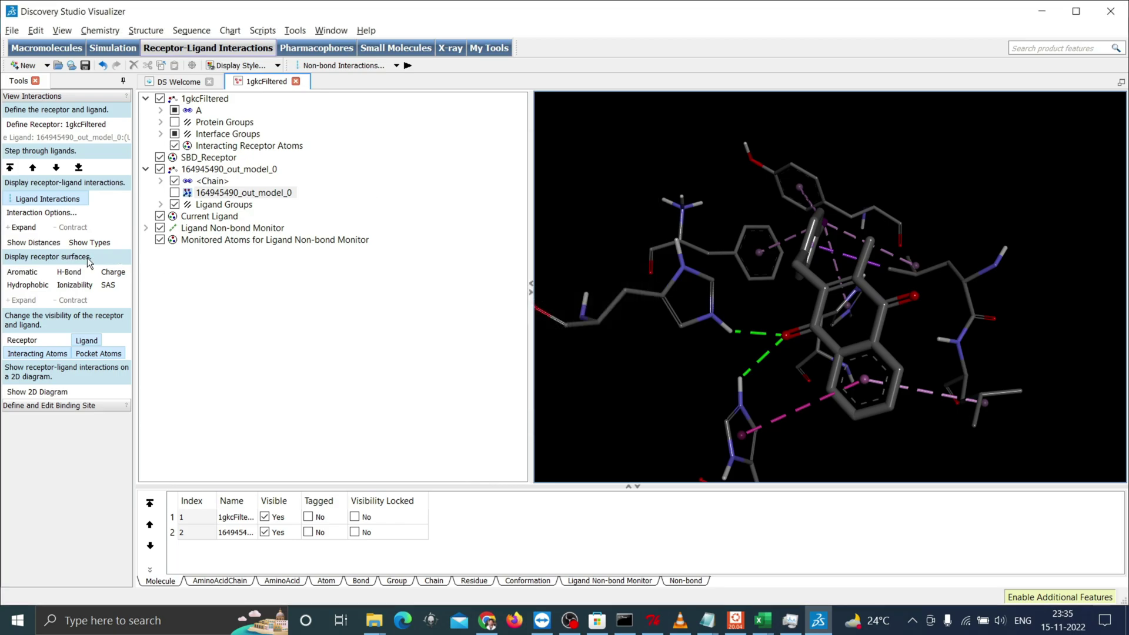
left_click(32, 392)
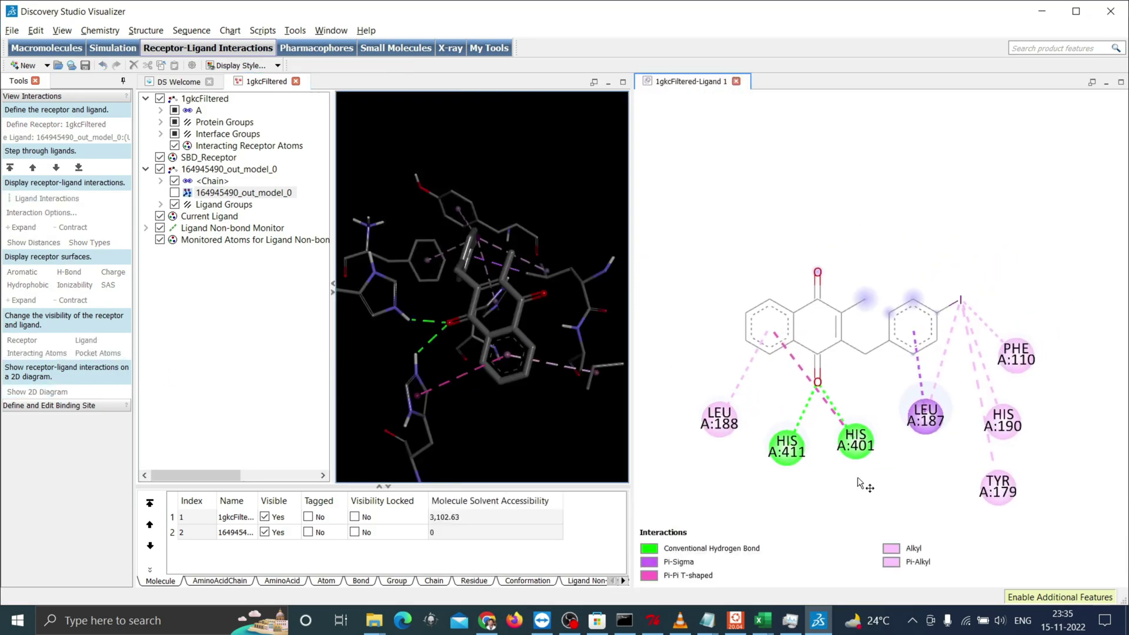
- Save the 2D diagram as an image in DEMO at 841×847 pixels
left_click(12, 30)
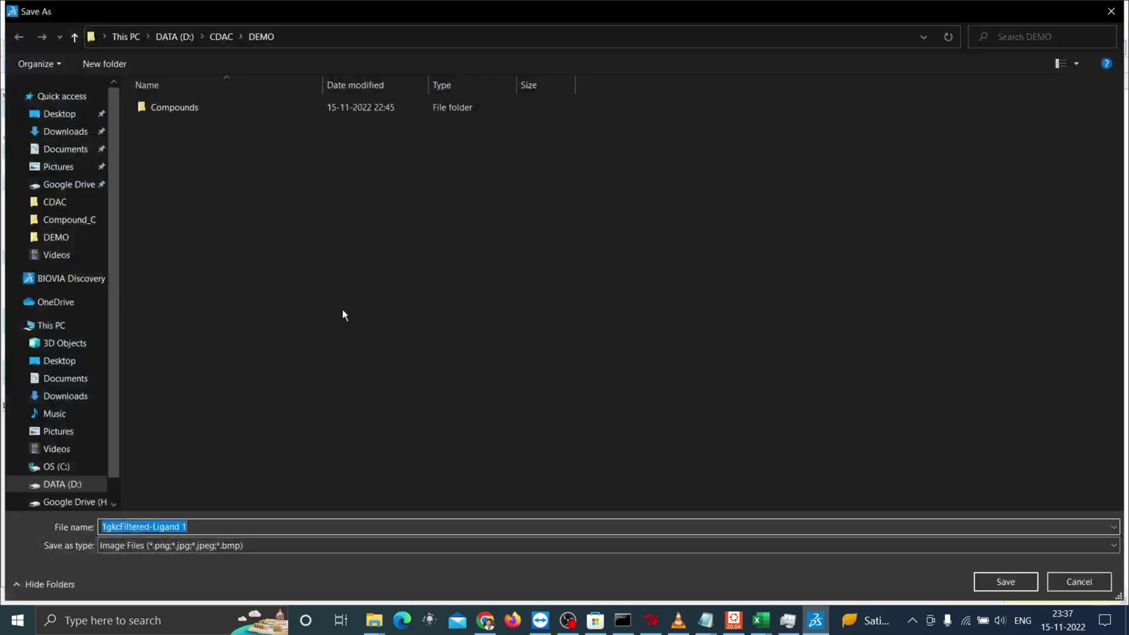
left_click(995, 584)
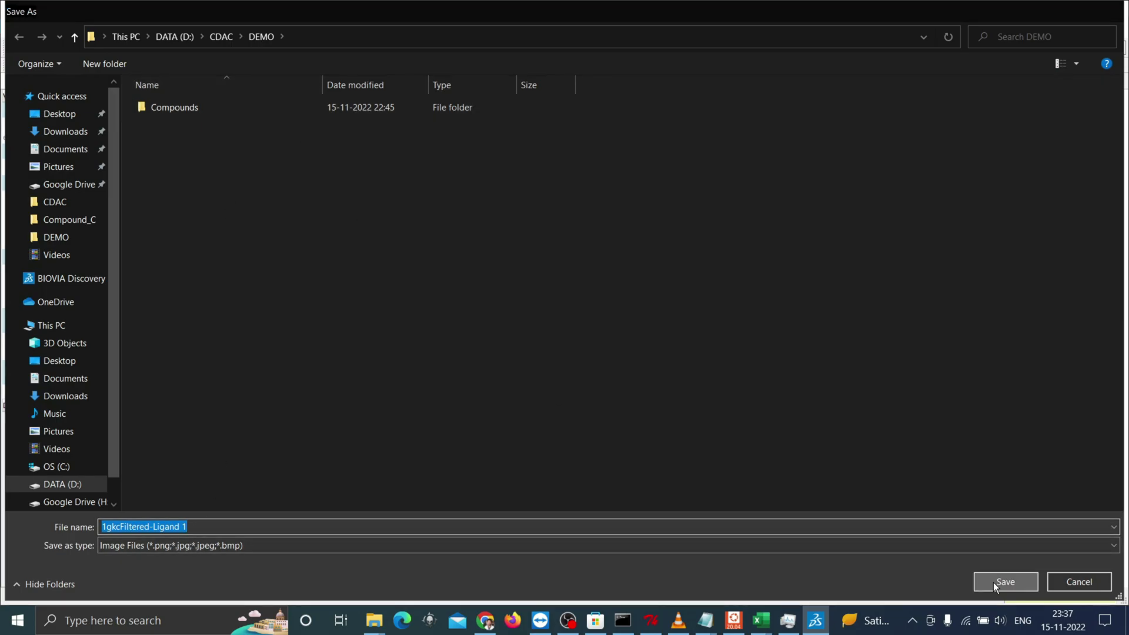
left_click(569, 300)
type("841")
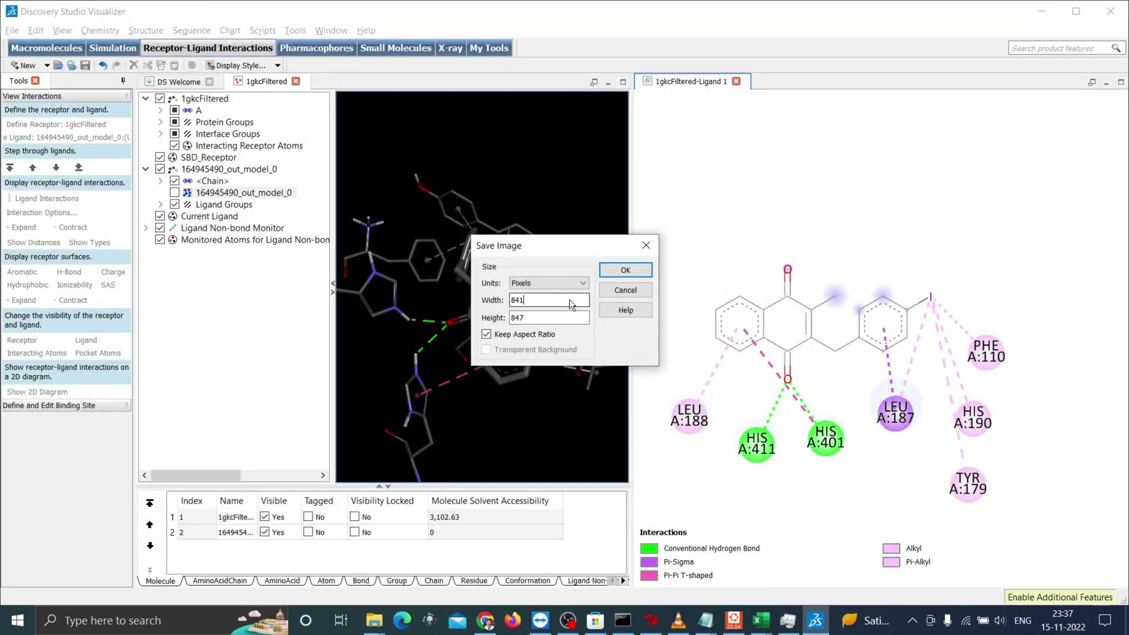
left_click(565, 283)
left_click(547, 294)
left_click(617, 270)
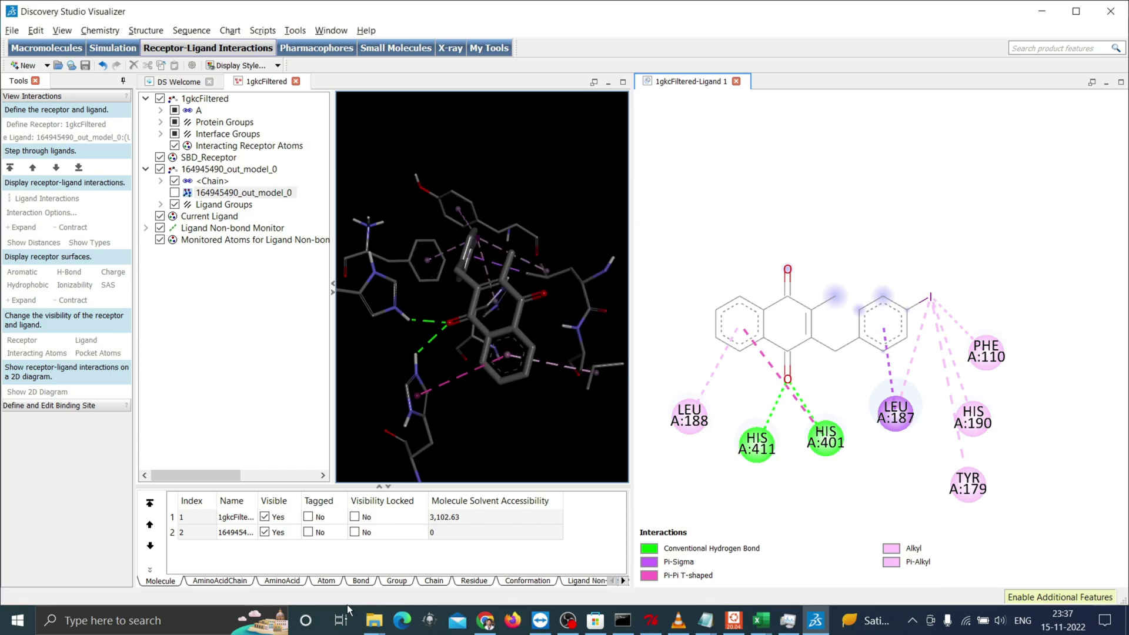
- Run the Optimize Graphics Performance and Publication Quality visualization scripts on the 3D view
left_click(263, 30)
mouse_move(292, 45)
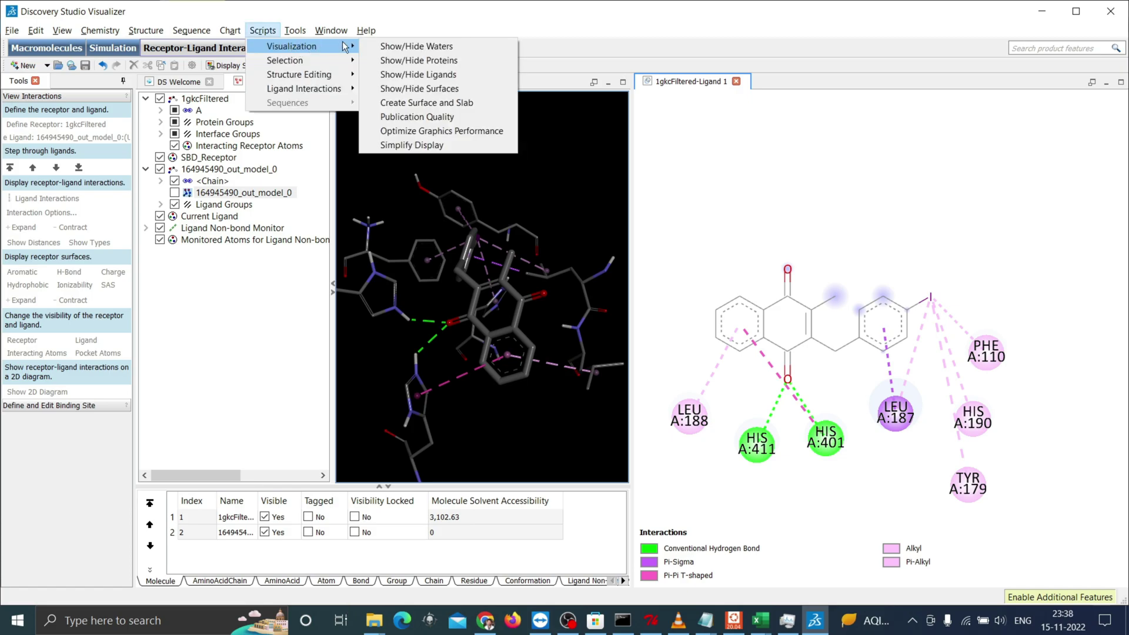
left_click(454, 132)
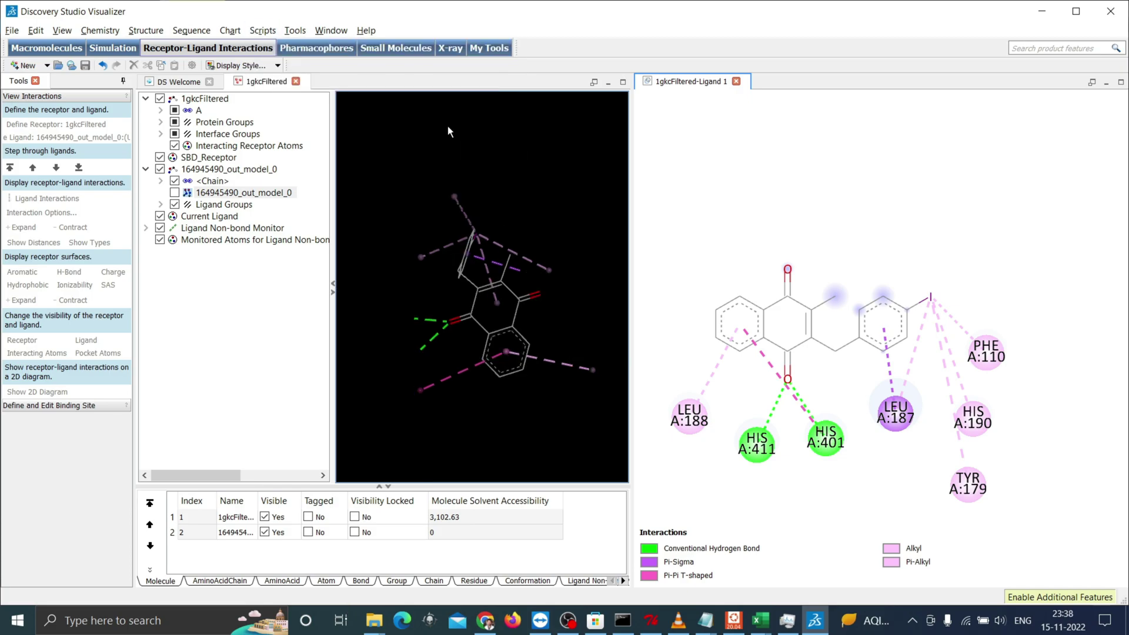
left_click(262, 30)
mouse_move(300, 47)
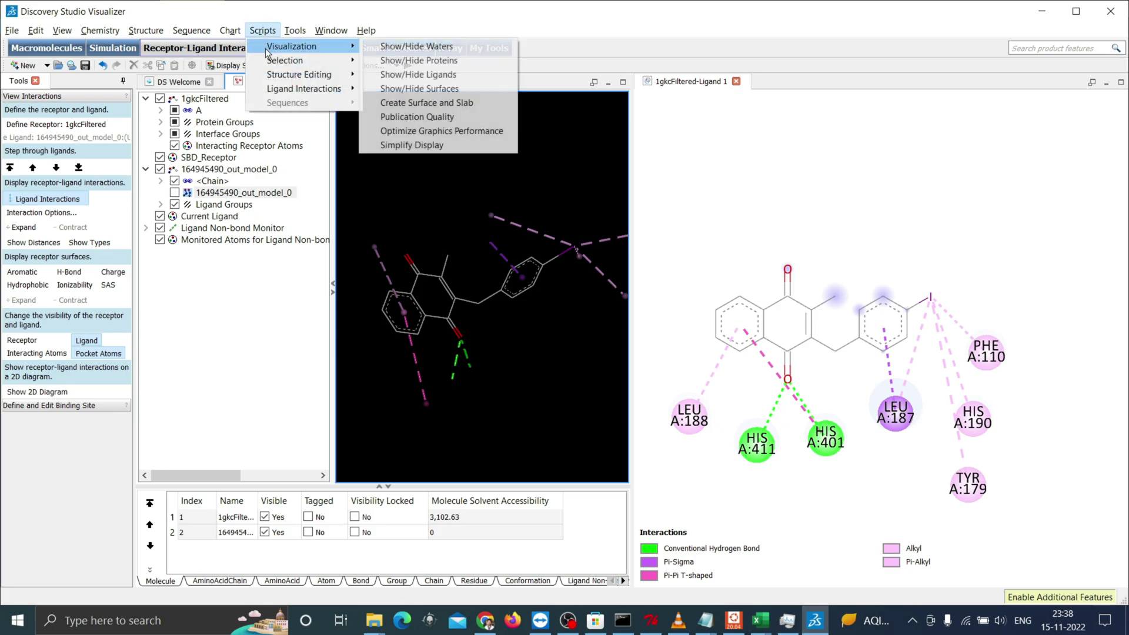
left_click(445, 118)
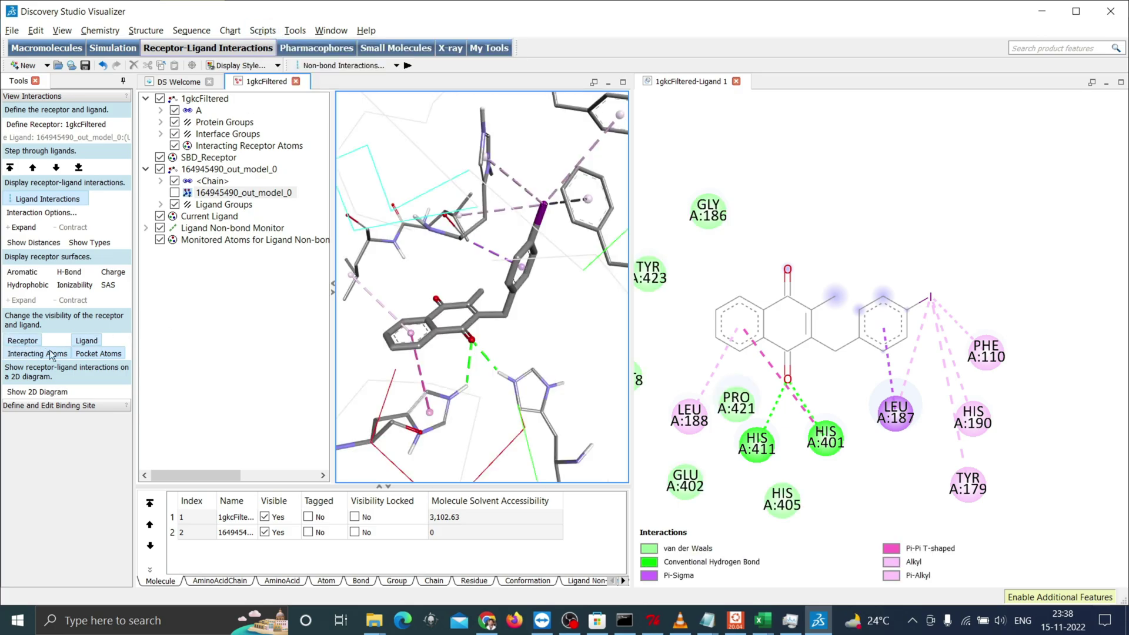
- Hide non-interacting receptor atoms, add an H-bond donor/acceptor surface around the ligand, and close the 2D diagram
left_click(24, 341)
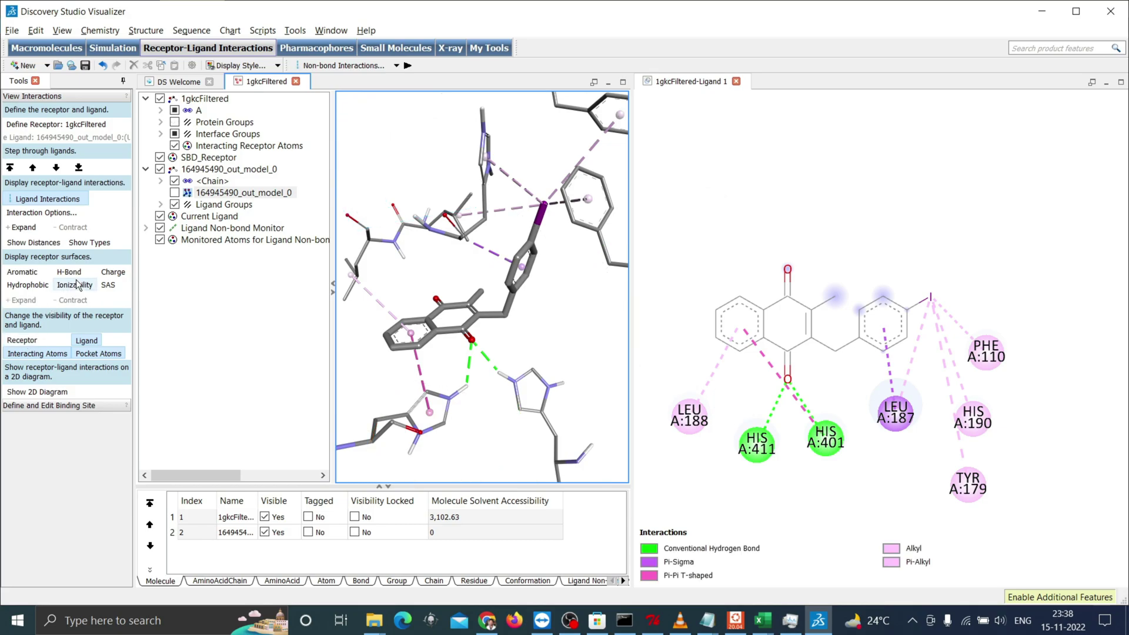
left_click(24, 273)
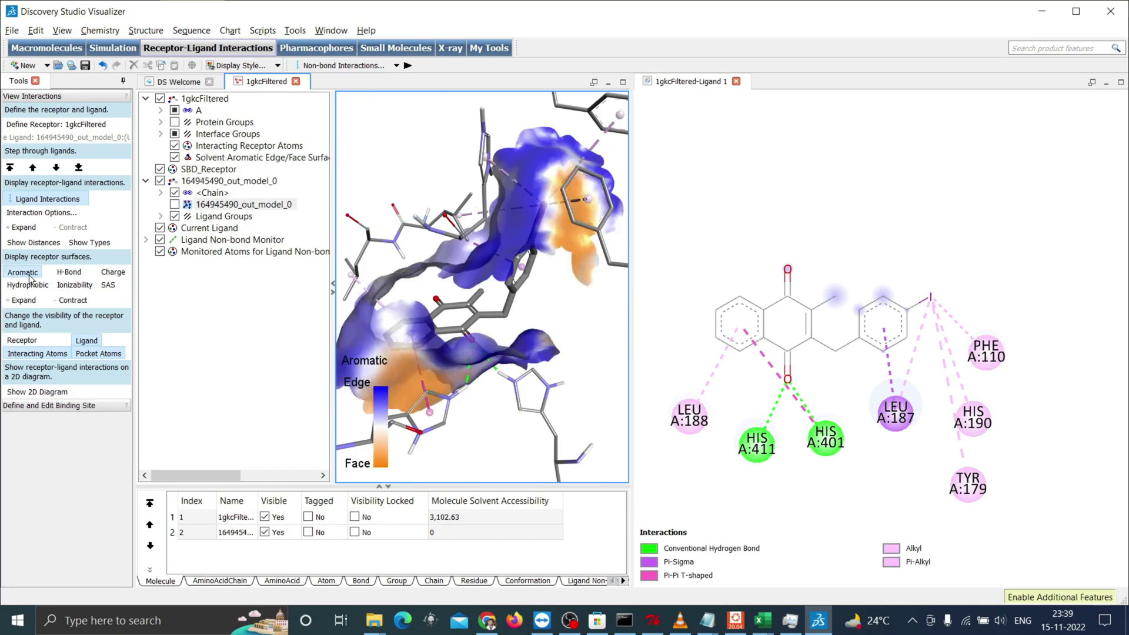
left_click(73, 274)
left_click(736, 81)
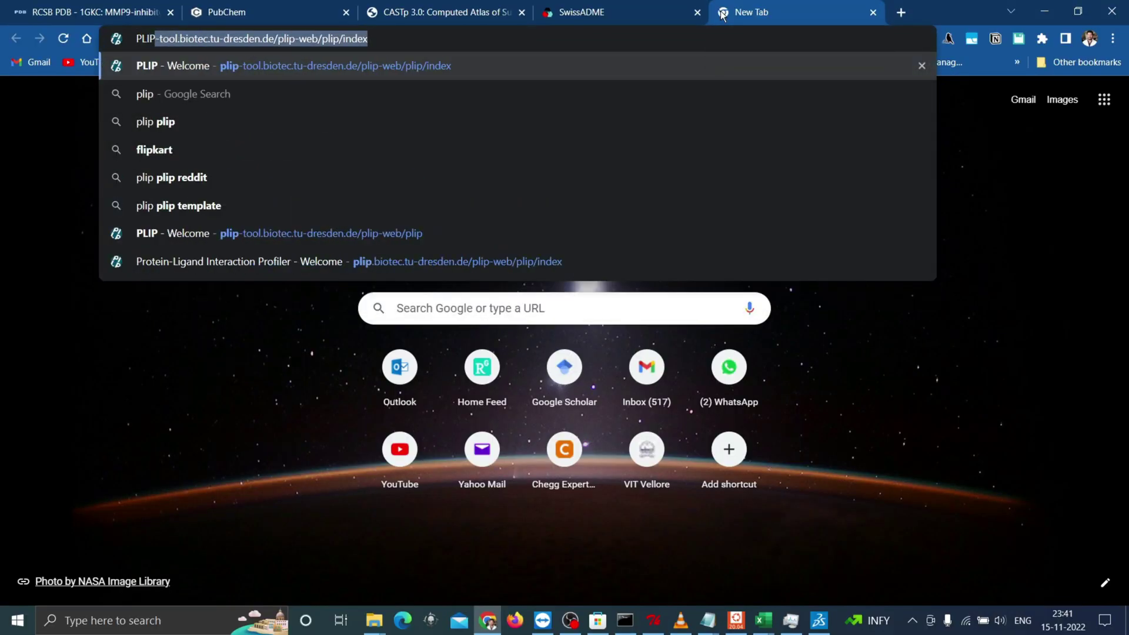
- Load the PLIP web tool at plip-tool.biotec.tu-dresden.de and start an interaction analysis
key("Right")
key("Return")
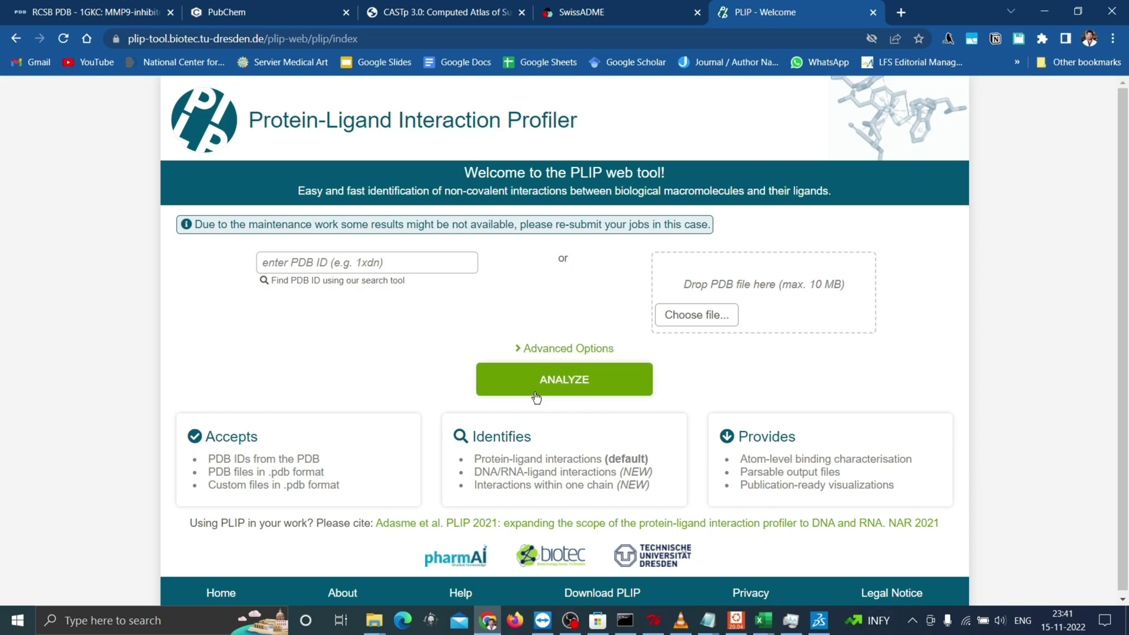
left_click(556, 383)
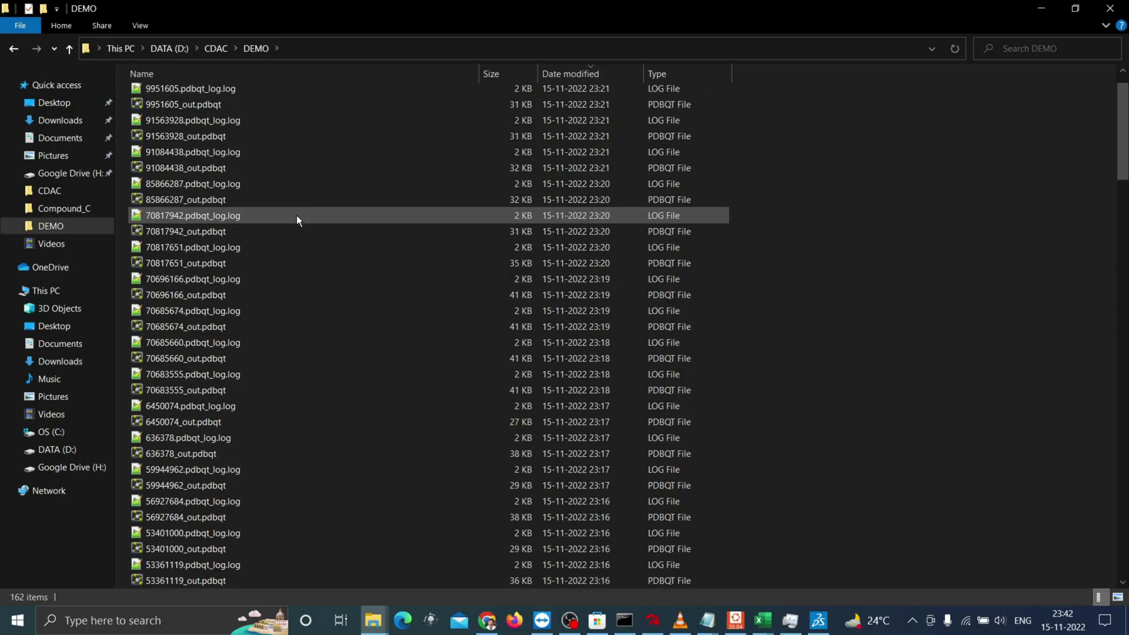
- Open 1gkcFiltered.pdbqt and 9951605_out.pdbqt in Notepad++ and select the ligand records from ROOT down
scroll(296, 218, "down", 20)
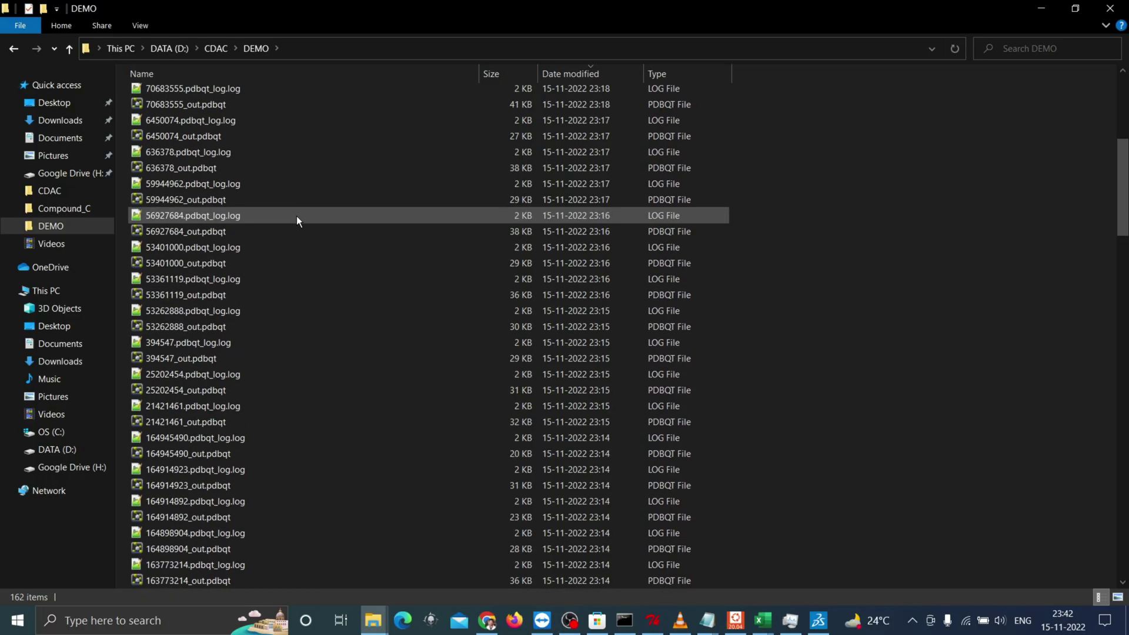
right_click(226, 189)
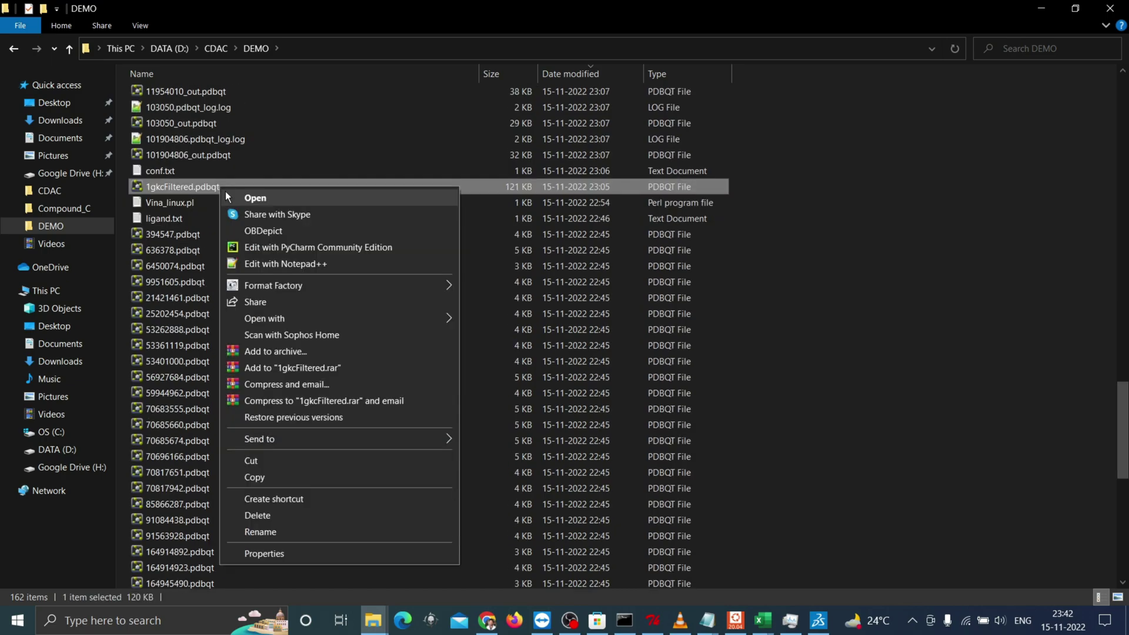
left_click(319, 264)
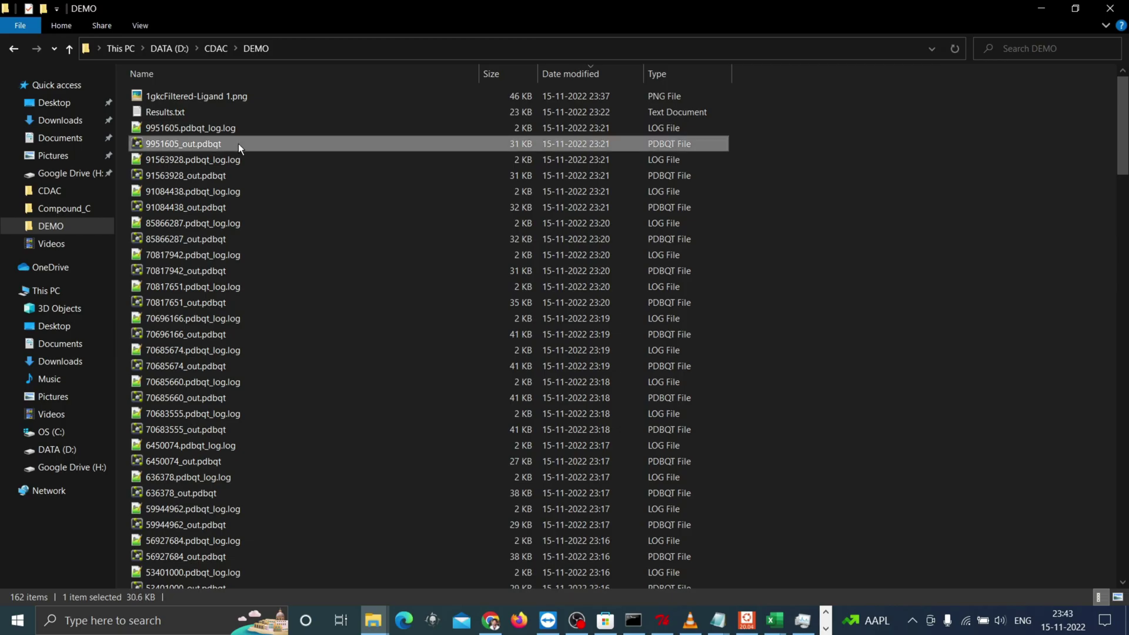
right_click(238, 144)
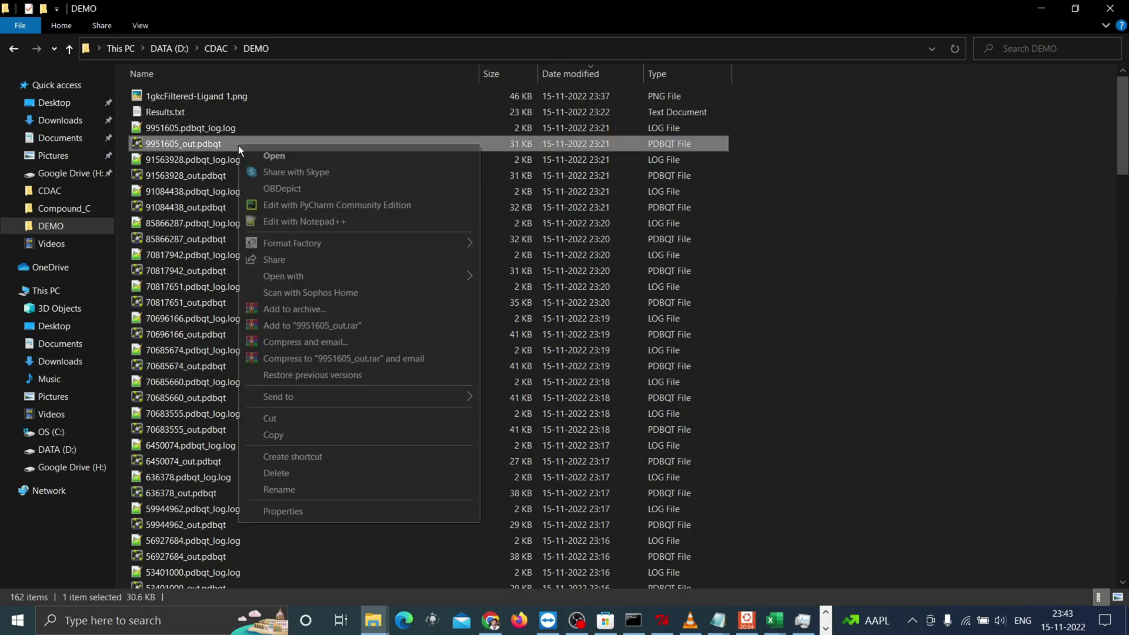
left_click(327, 222)
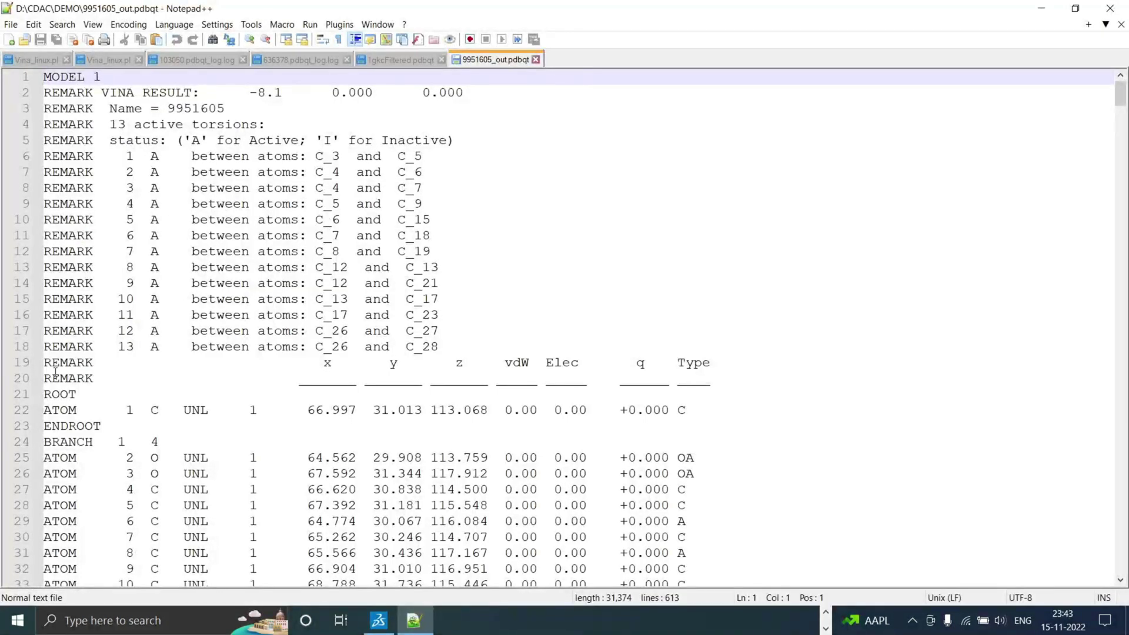
scroll(55, 371, "down", 4)
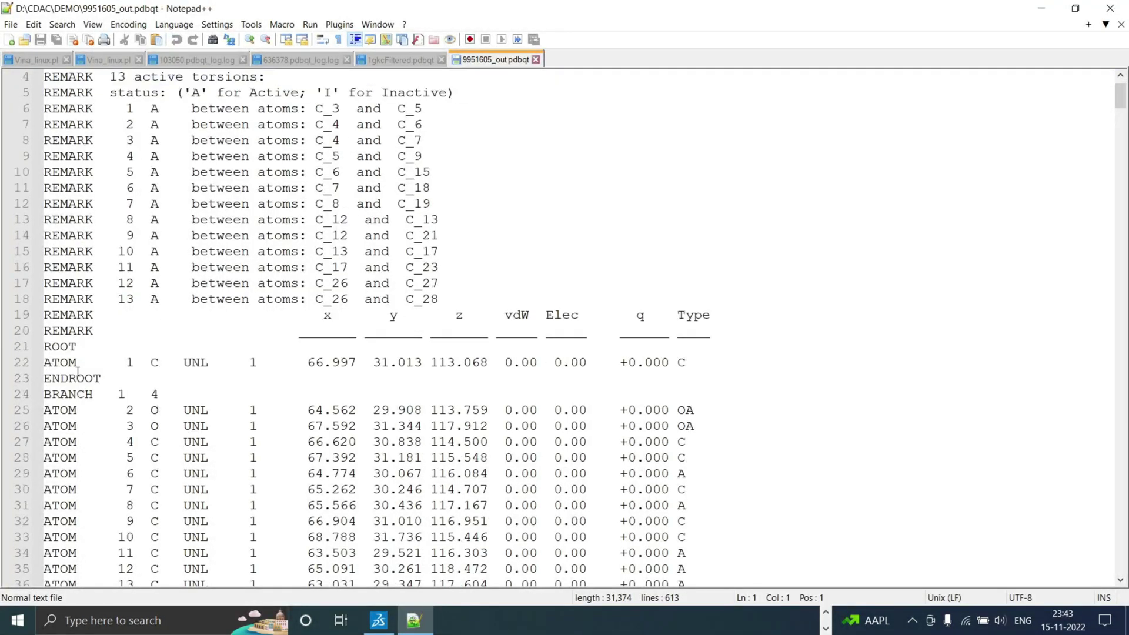
left_click_drag(45, 204, 126, 252)
- Paste the ligand records at the end of the receptor file and save it as 1gkc9951605complex
left_click(400, 59)
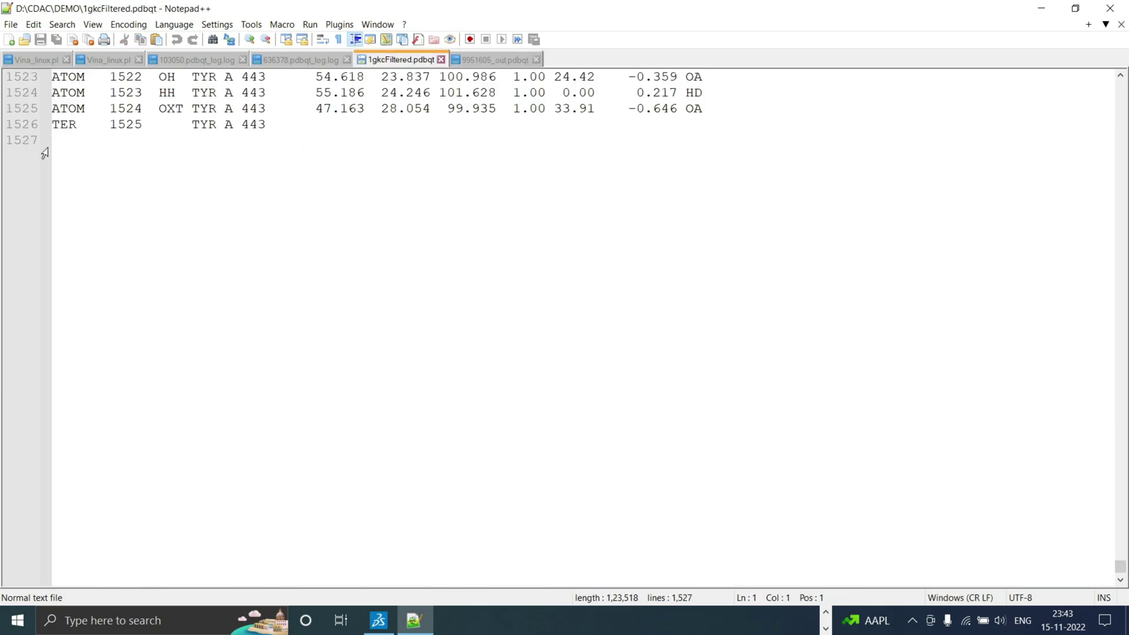
left_click(80, 141)
key("ctrl+v")
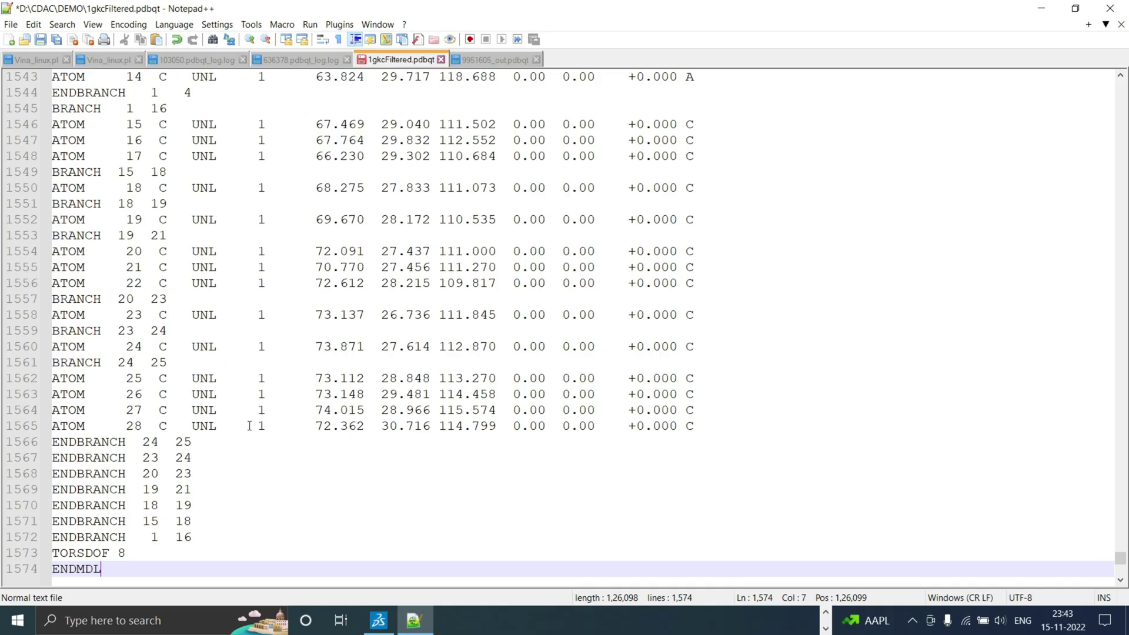
scroll(250, 426, "up", 20)
key("ctrl+alt+s")
type("1gkc9951605")
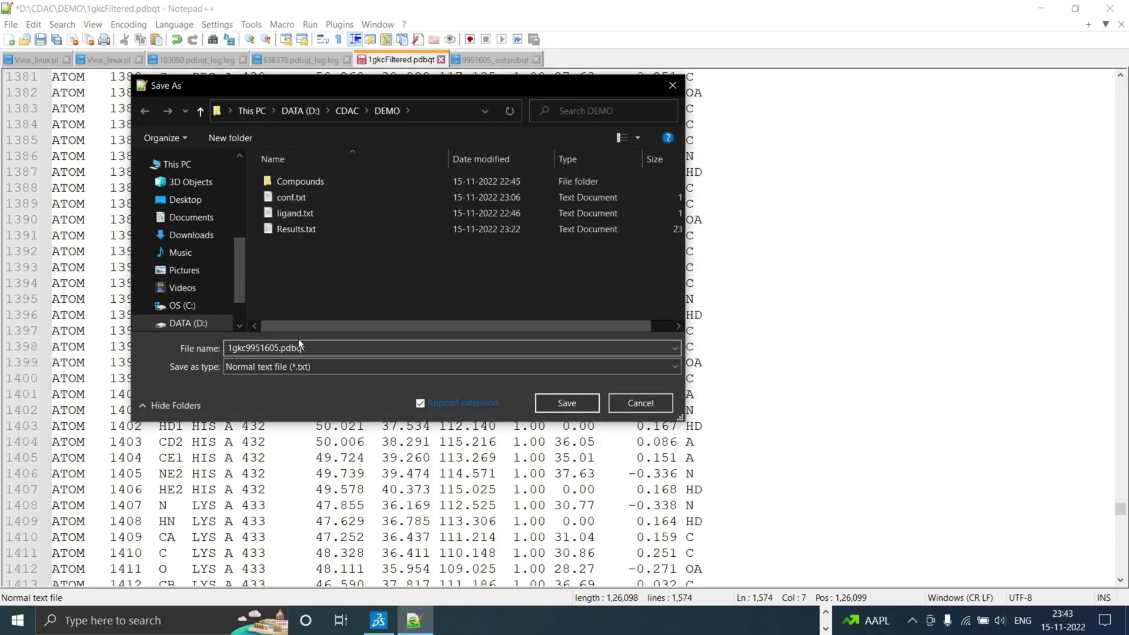
type("complex")
left_click(566, 404)
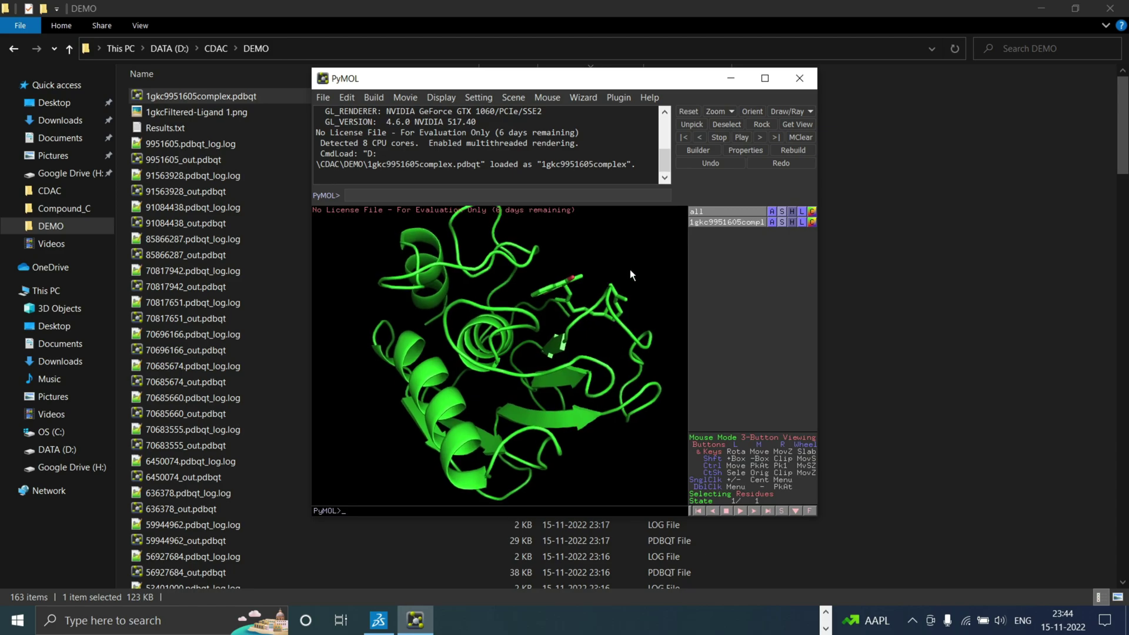
- Rotate the complex in the structure viewer to inspect the bound ligand, then close the viewer
left_click_drag(630, 272, 443, 372)
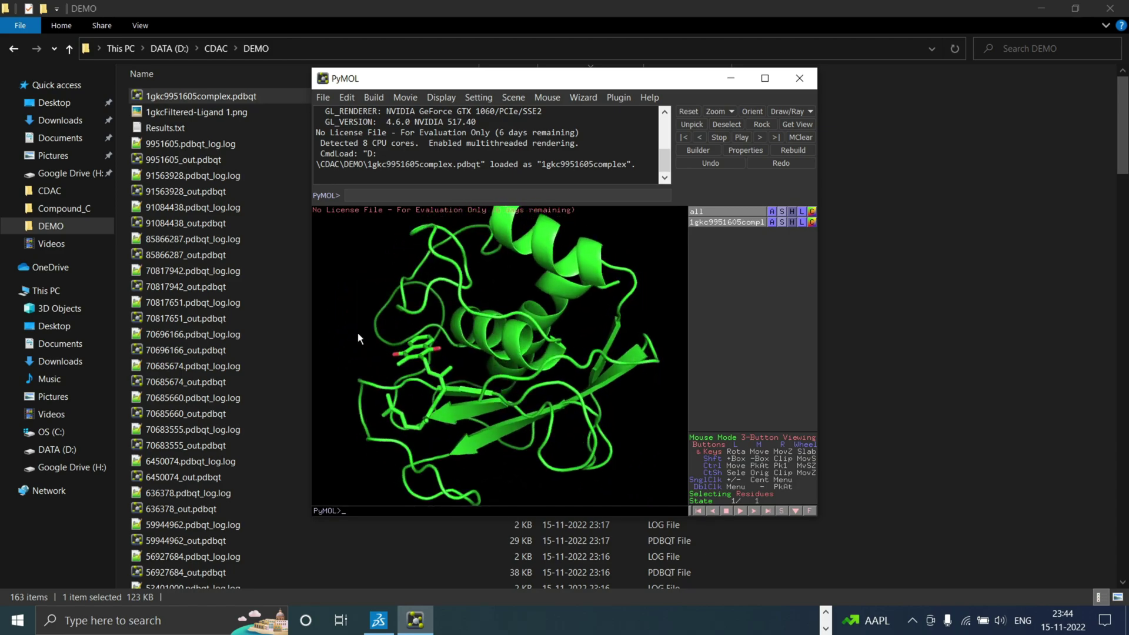
left_click_drag(357, 334, 501, 370)
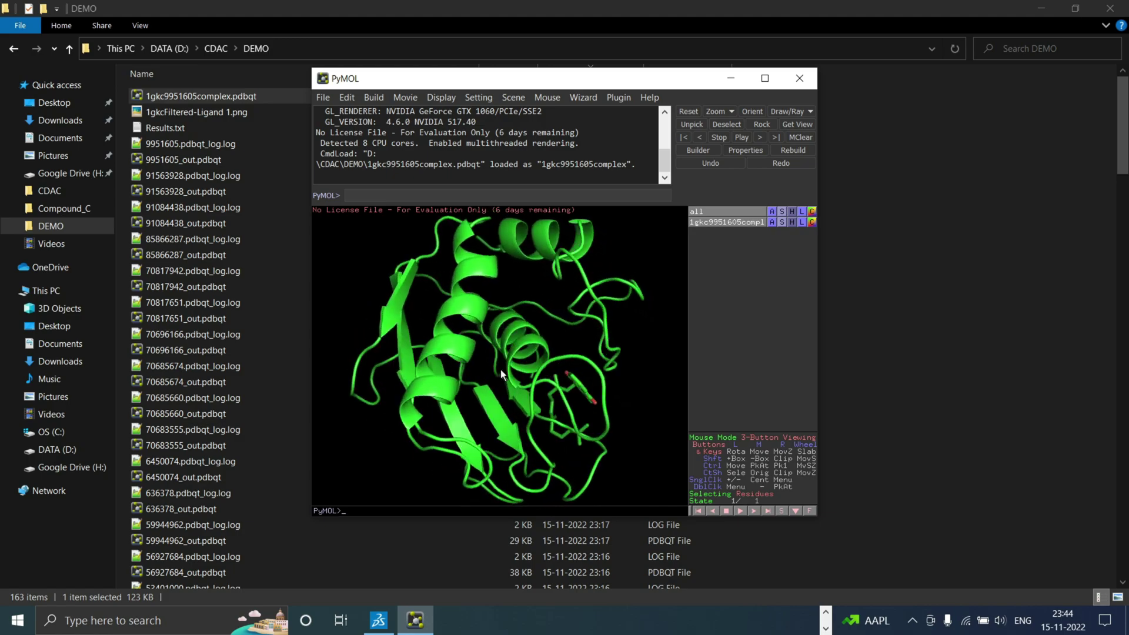
left_click(415, 620)
left_click(159, 620)
- Launch Open Babel GUI and load 1gkc9951605complex.pdbqt as AutoDock PDBQT input
type("openba")
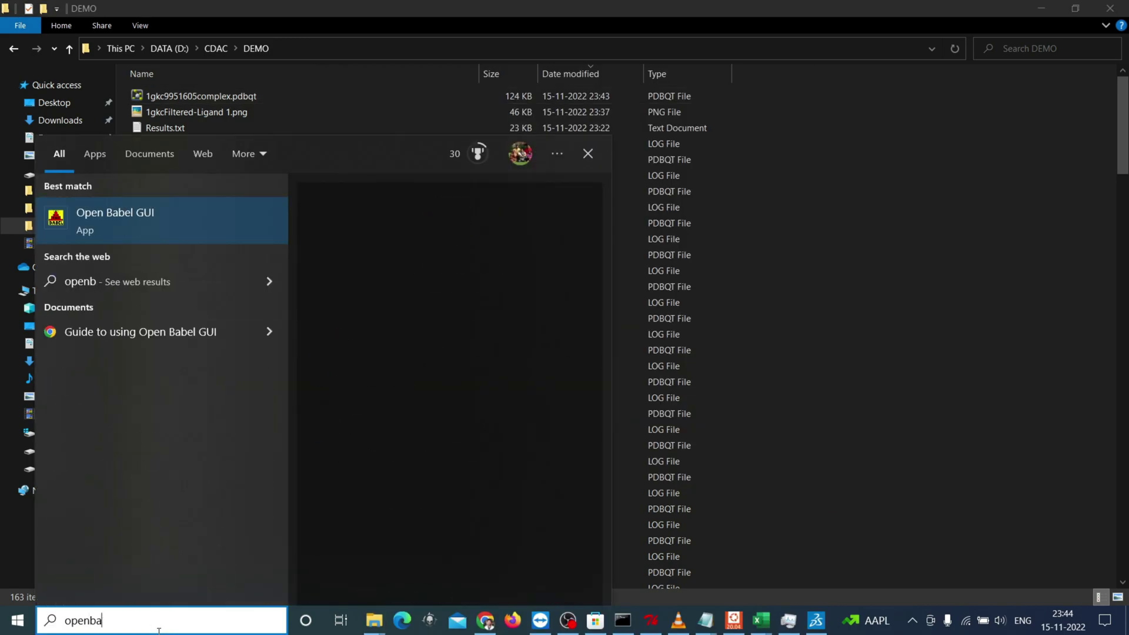
type("bel")
key("Return")
left_click(171, 56)
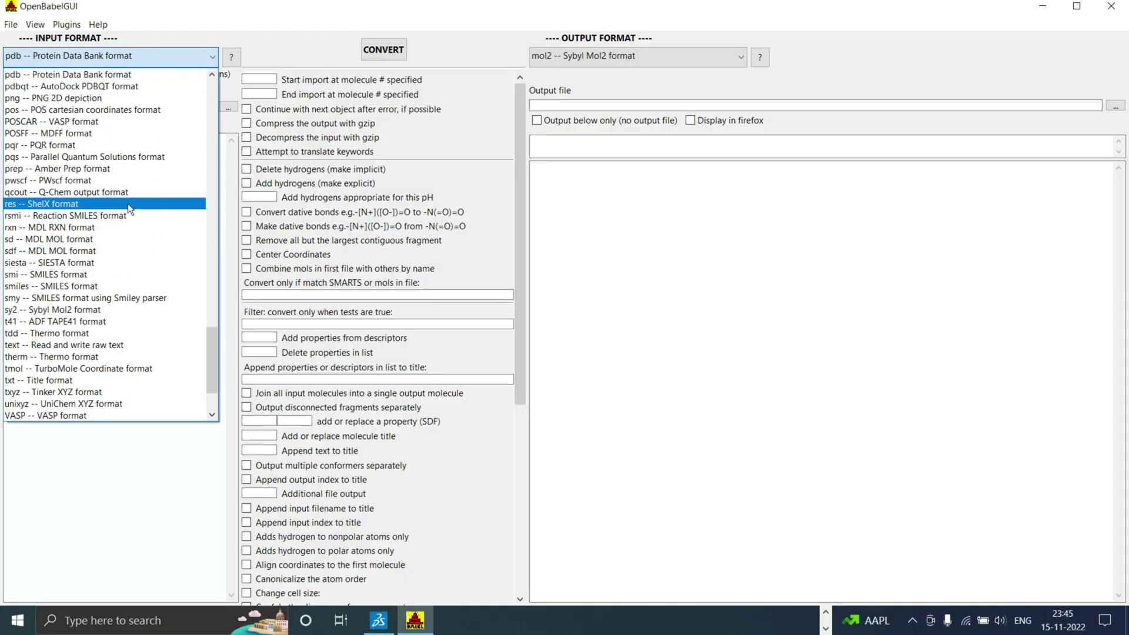
left_click(118, 85)
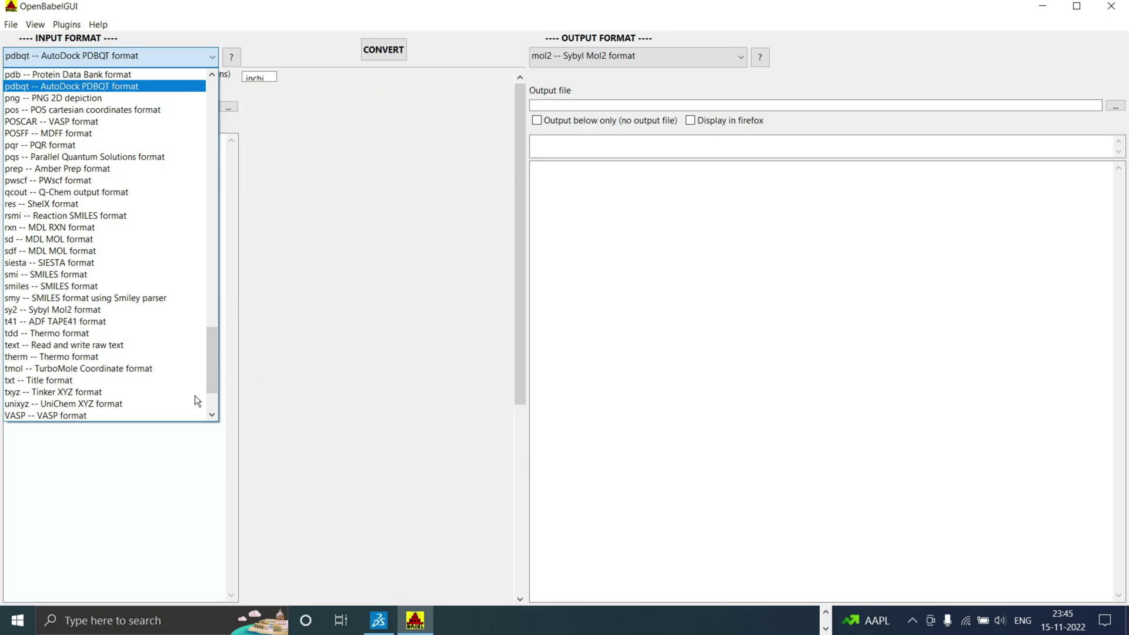
left_click(223, 105)
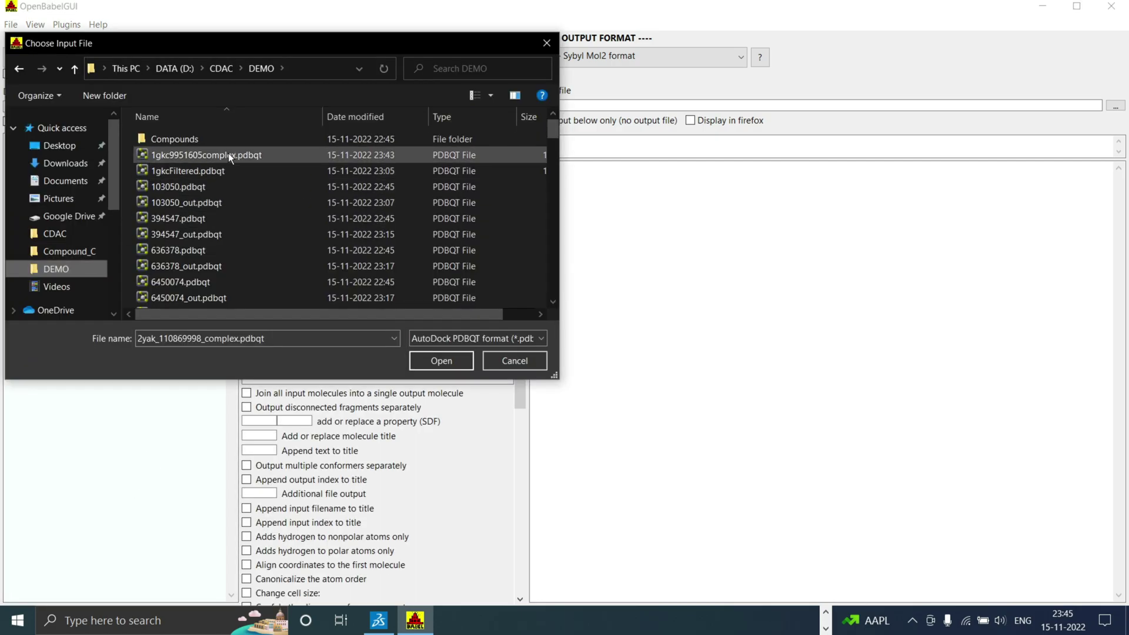
left_click(228, 154)
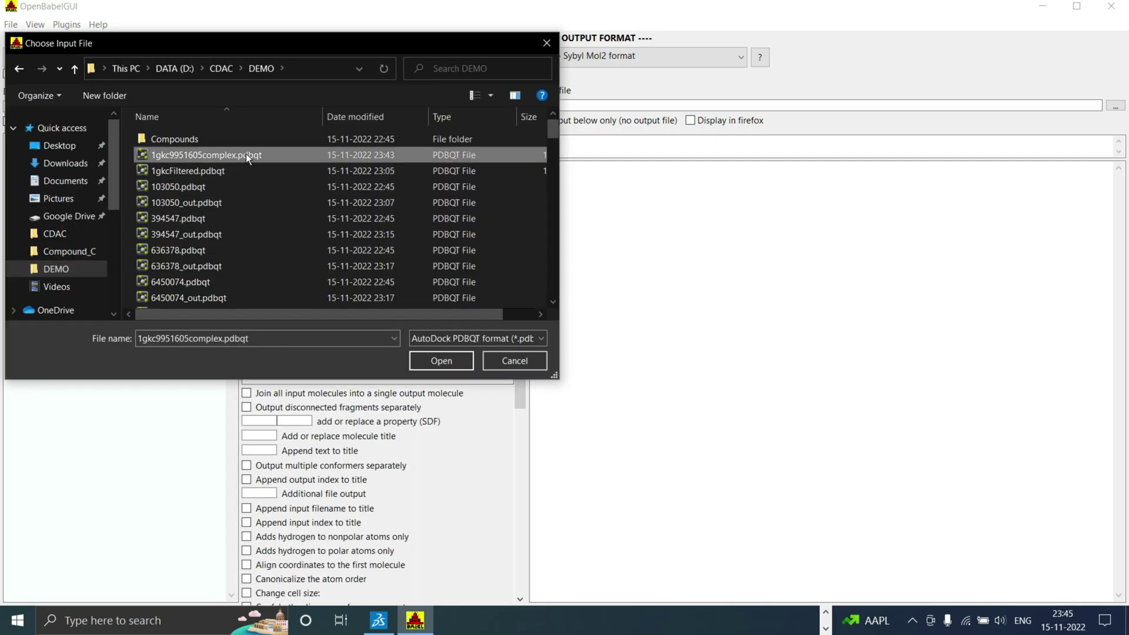
left_click(451, 361)
- Set Protein Data Bank output to 1gkc9951605complex.pdb and run the conversion
left_click(684, 59)
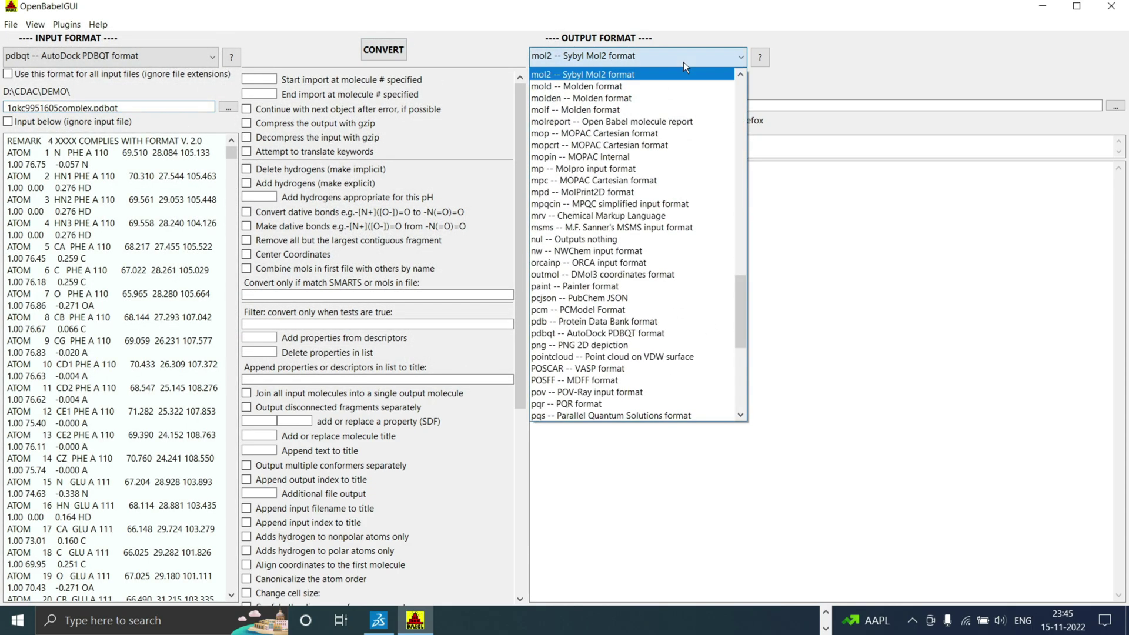
scroll(595, 150, "down", 5)
left_click(599, 147)
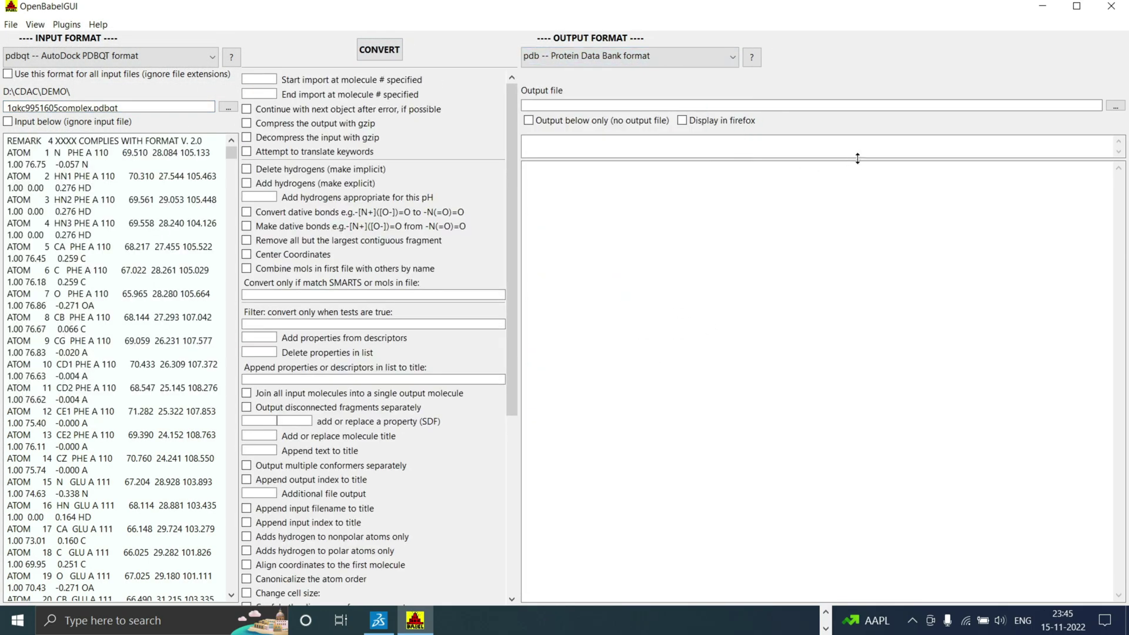
left_click(1116, 105)
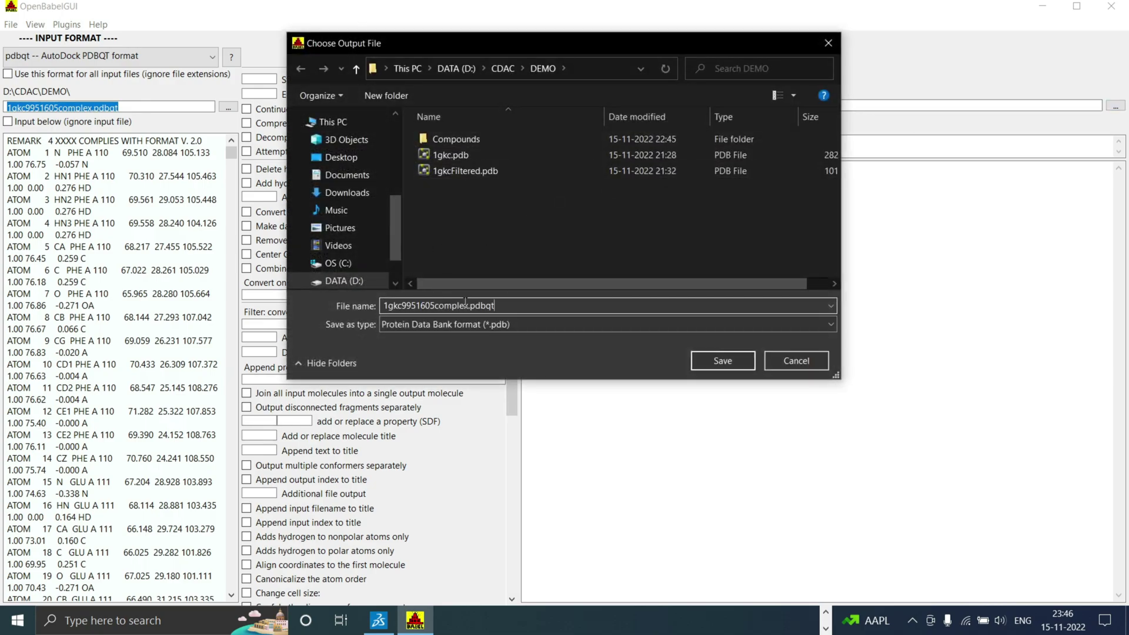
left_click(738, 365)
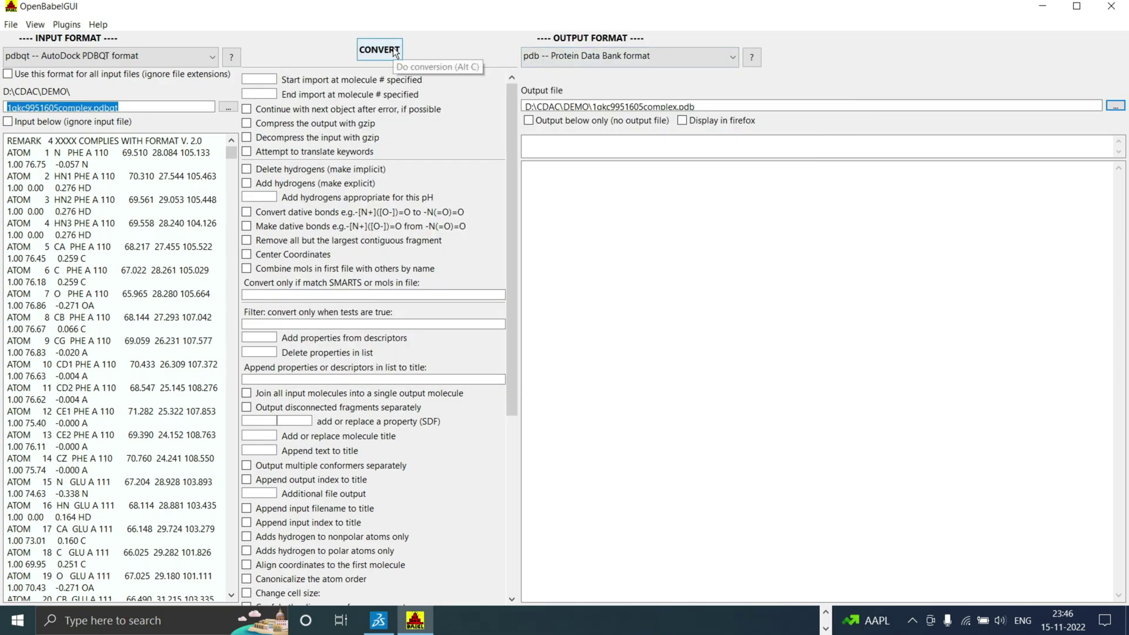
left_click(387, 53)
scroll(894, 392, "down", 4)
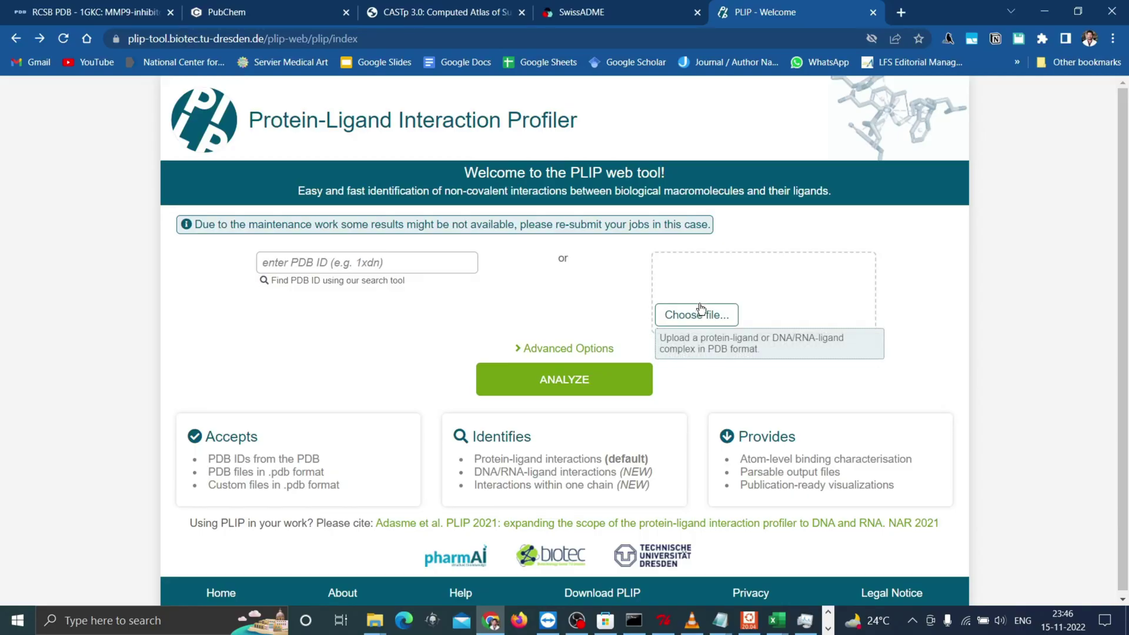
- Upload 1gkc9951605complex.pdb to PLIP and submit it for analysis
left_click(701, 316)
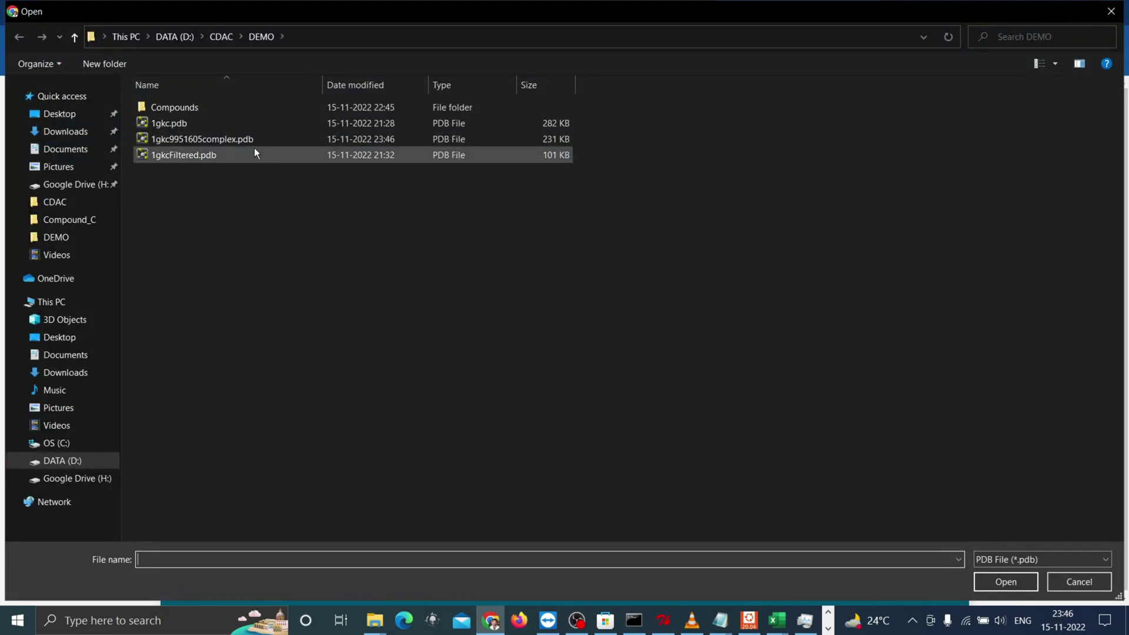
left_click(260, 141)
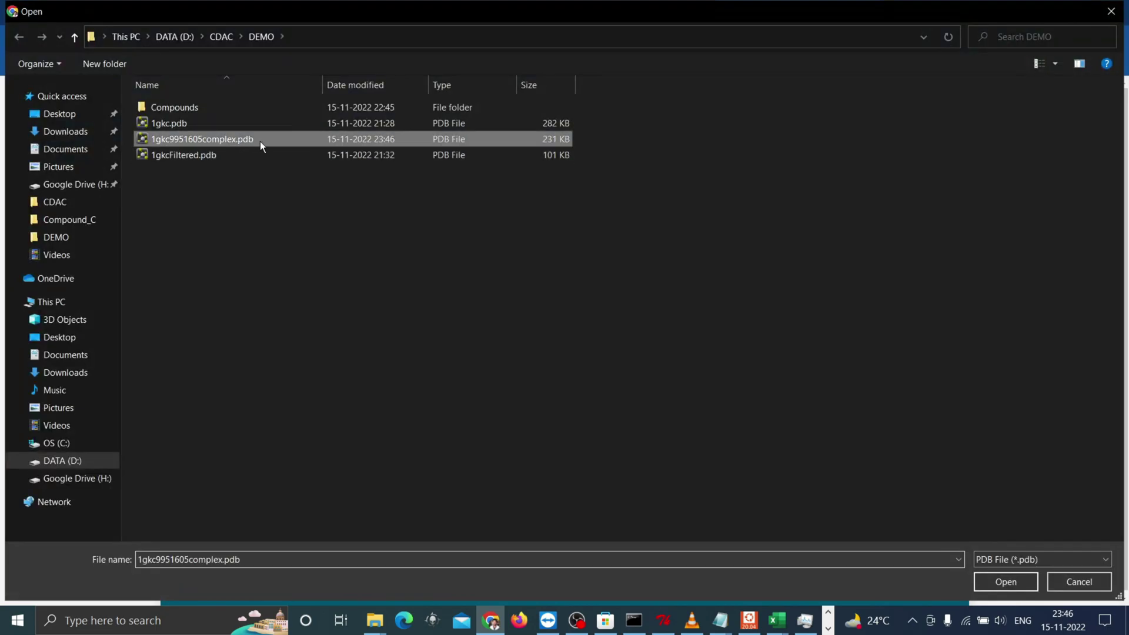
left_click(989, 582)
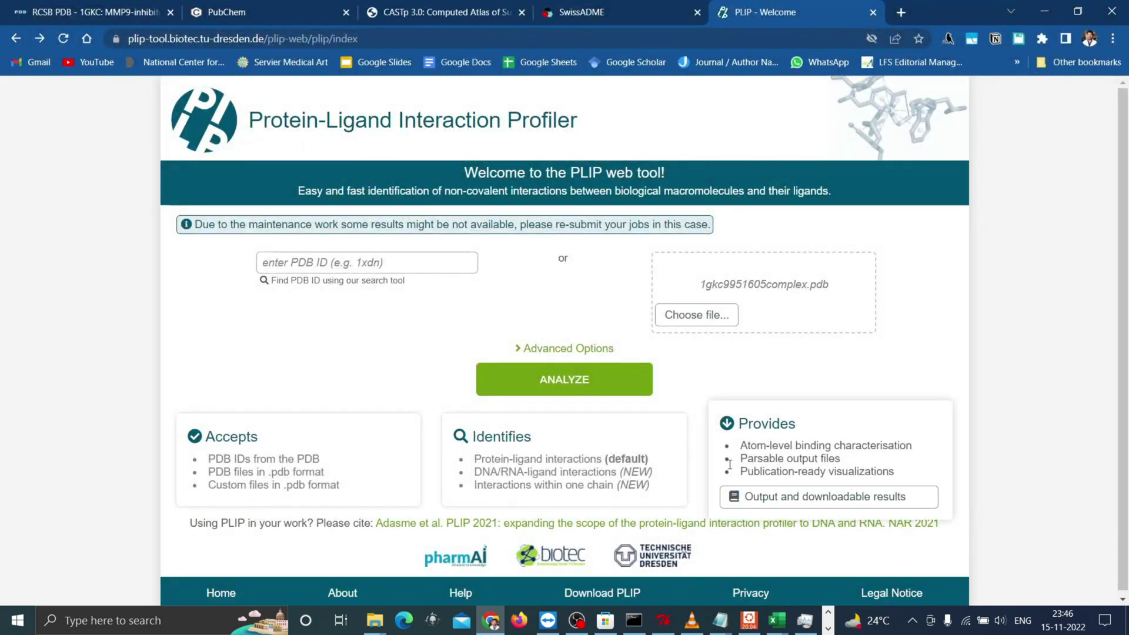
left_click(587, 377)
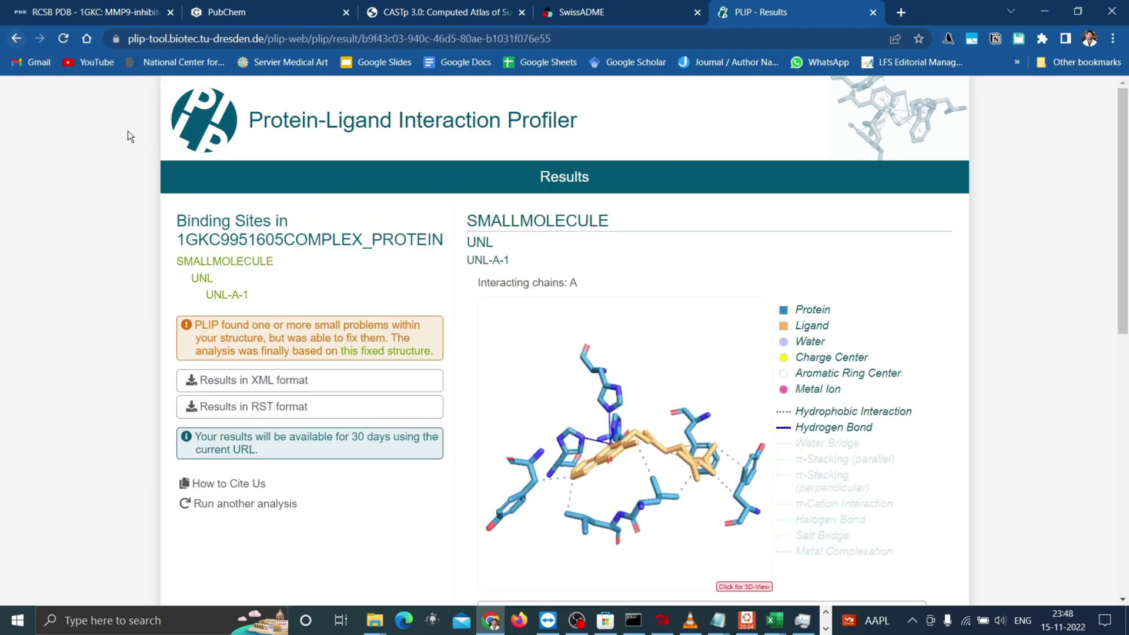
- Review the results: nine hydrophobic contacts and hydrogen bonds to HIS 401A, 405A and 411A
scroll(705, 330, "down", 3)
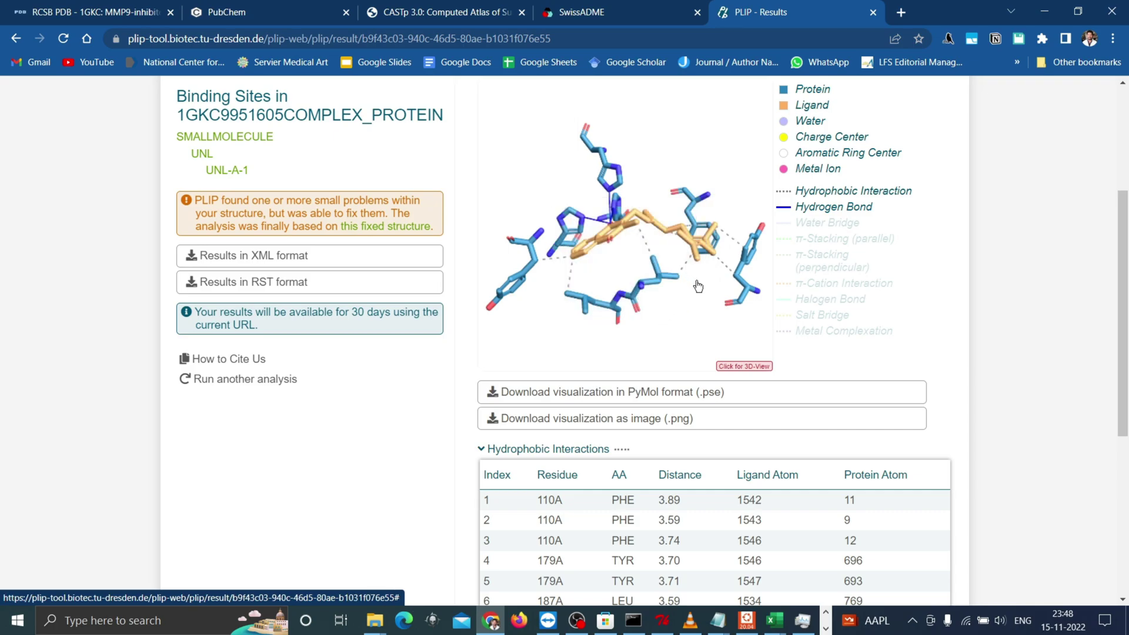
scroll(689, 353, "up", 2)
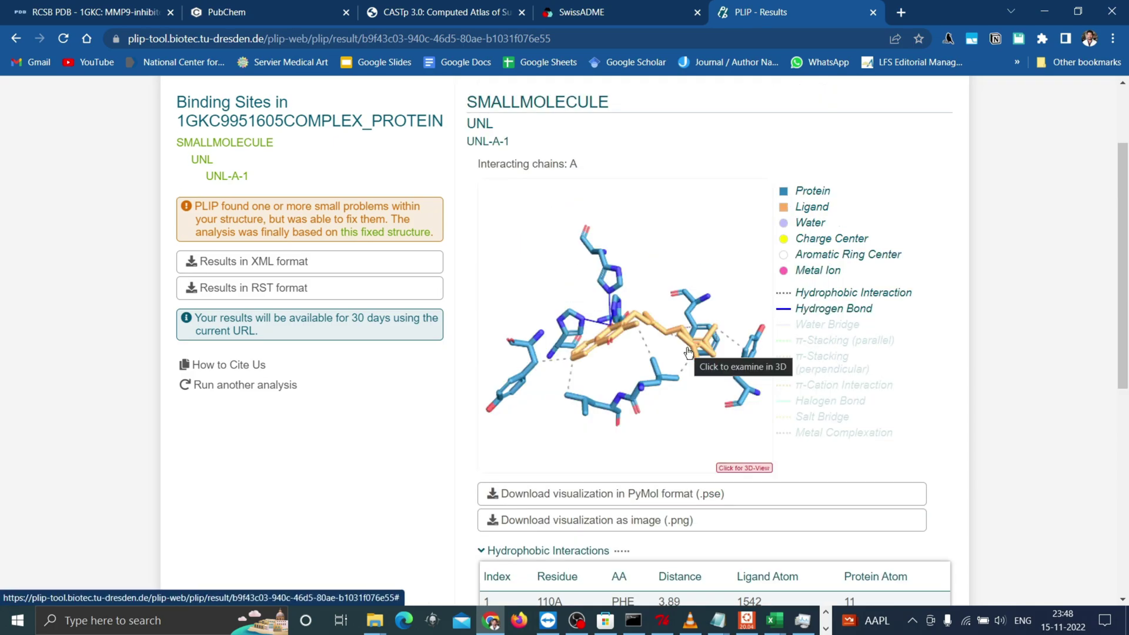
scroll(690, 352, "down", 5)
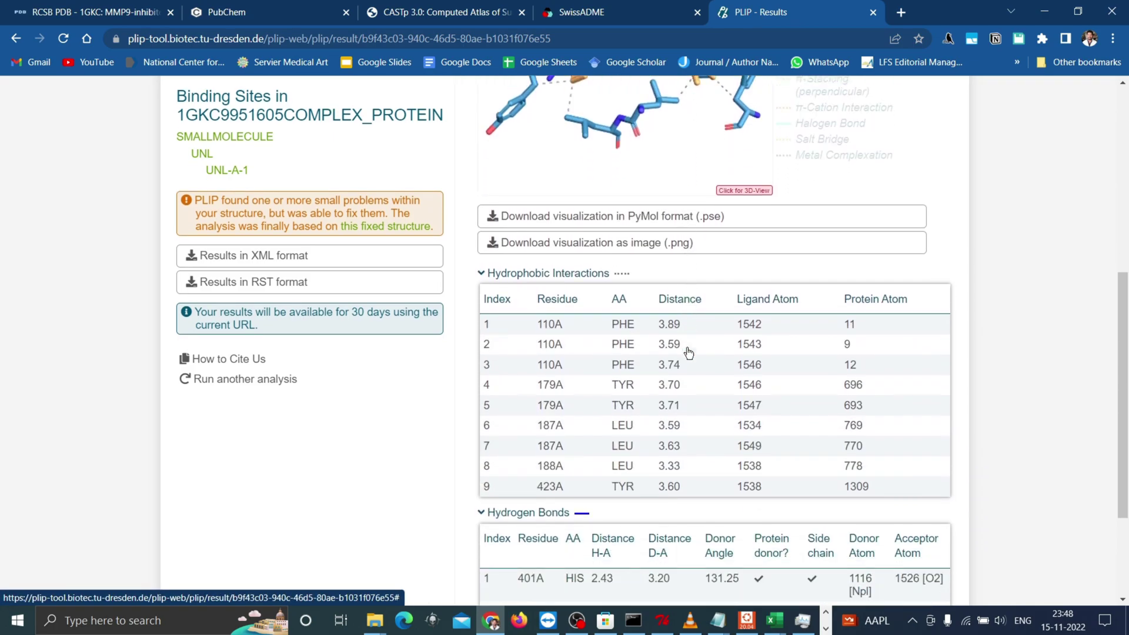
scroll(687, 348, "down", 2)
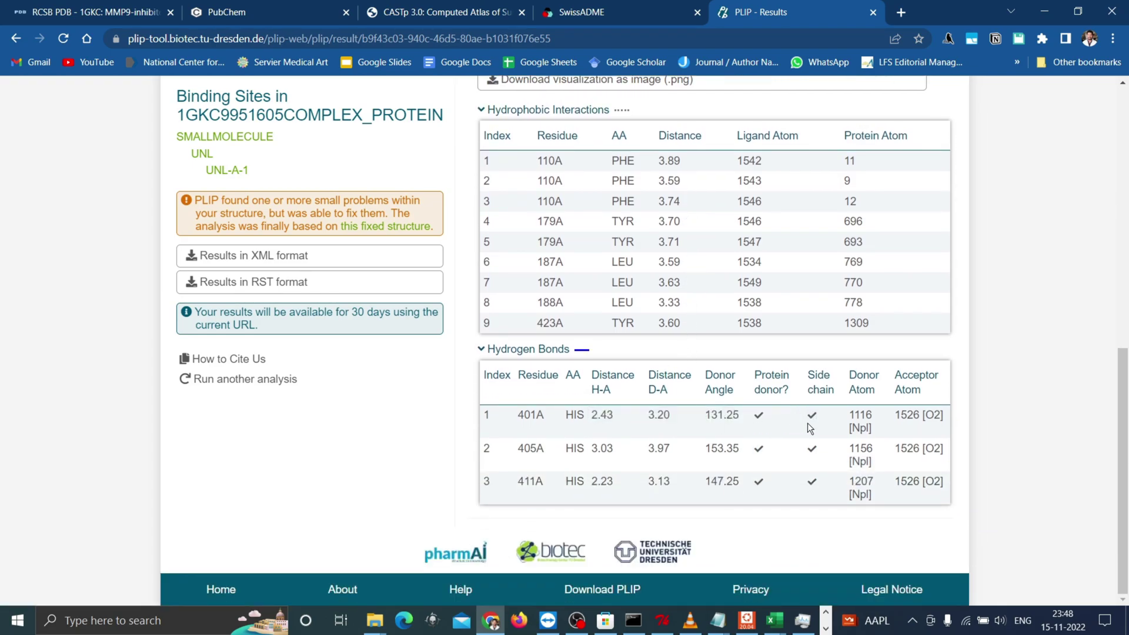
scroll(854, 353, "up", 9)
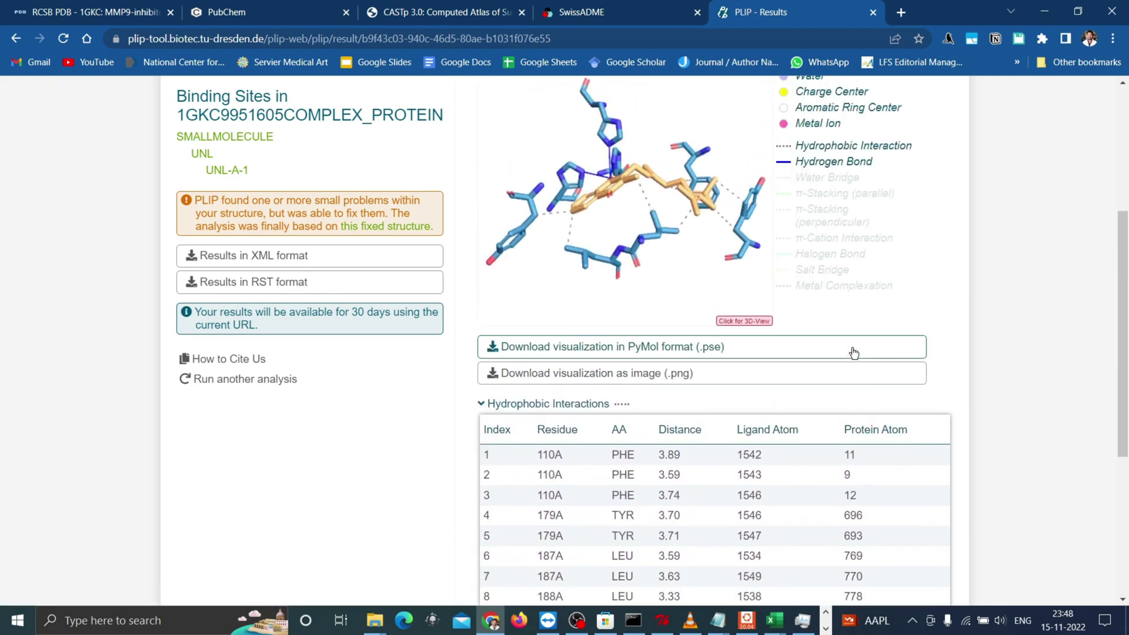
scroll(854, 353, "down", 3)
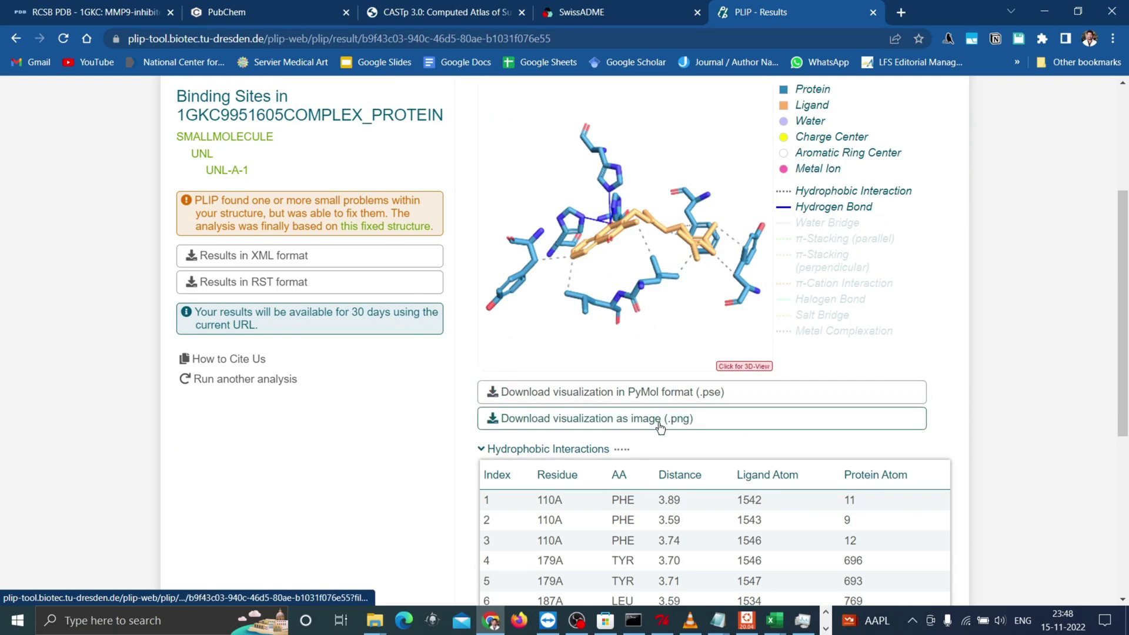
scroll(650, 400, "up", 4)
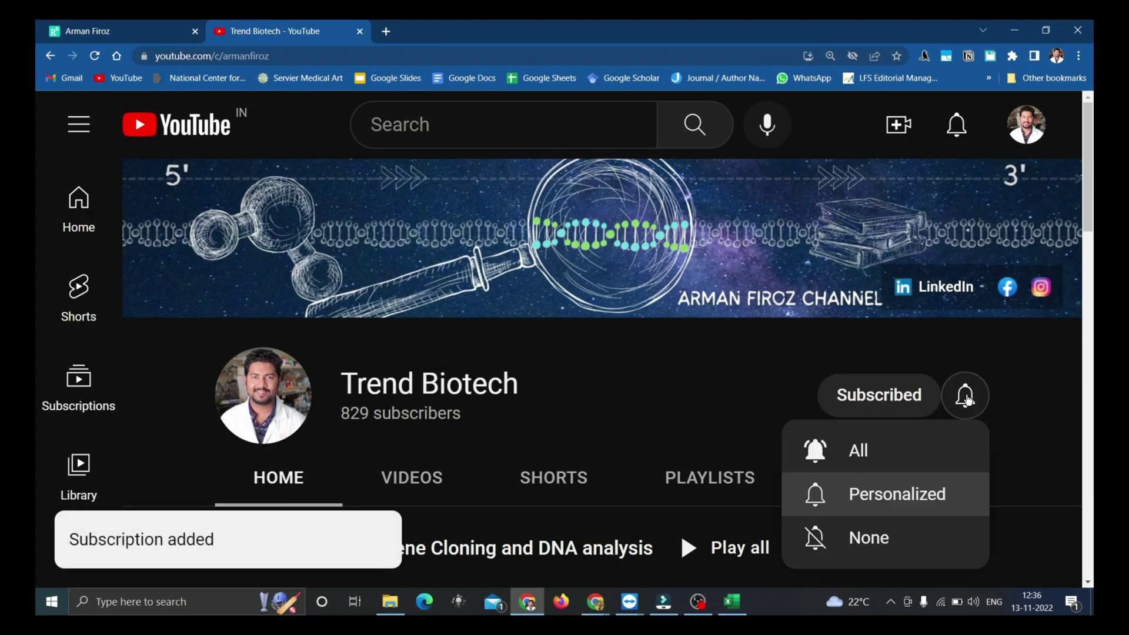
- Set the Trend Biotech channel's notifications to All
left_click(904, 463)
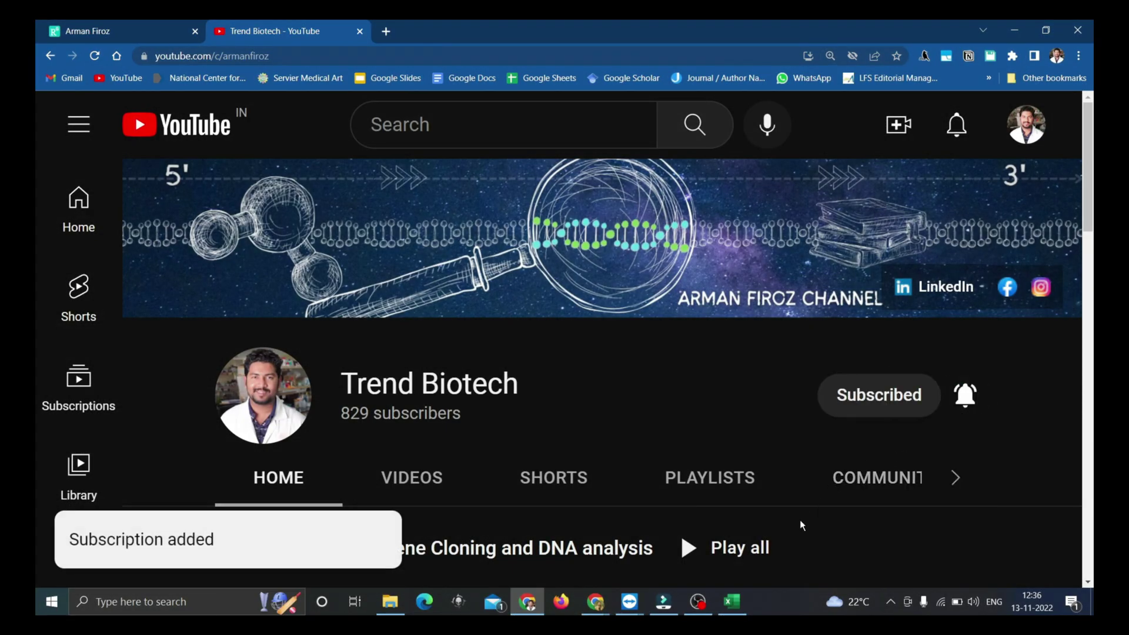